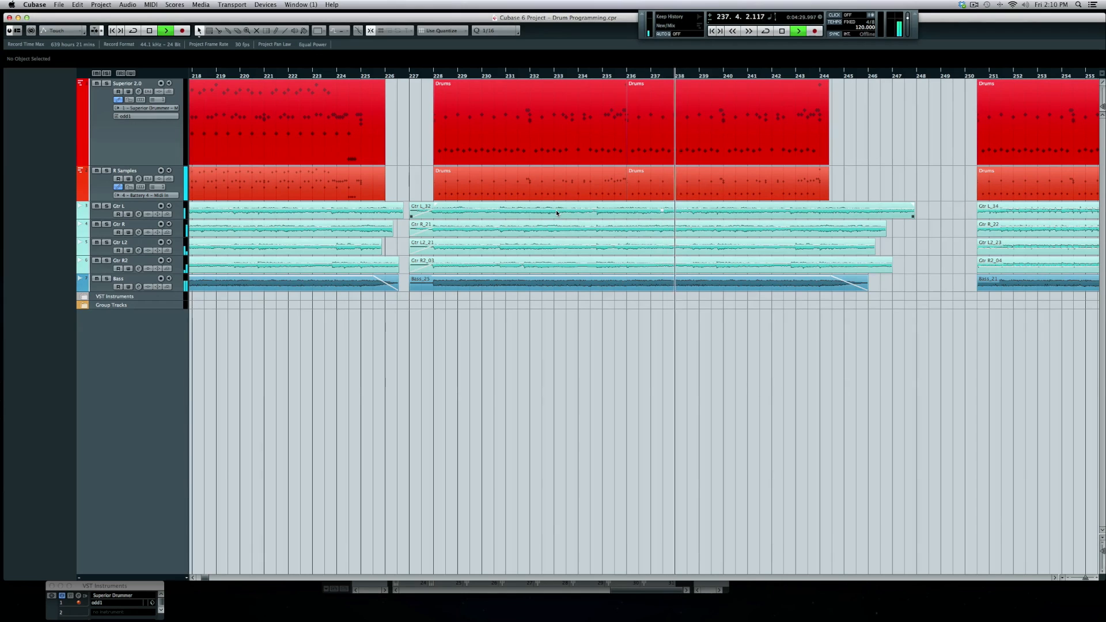
Play back the song section that starts at bar 209.
{"action": "key", "text": "space"}
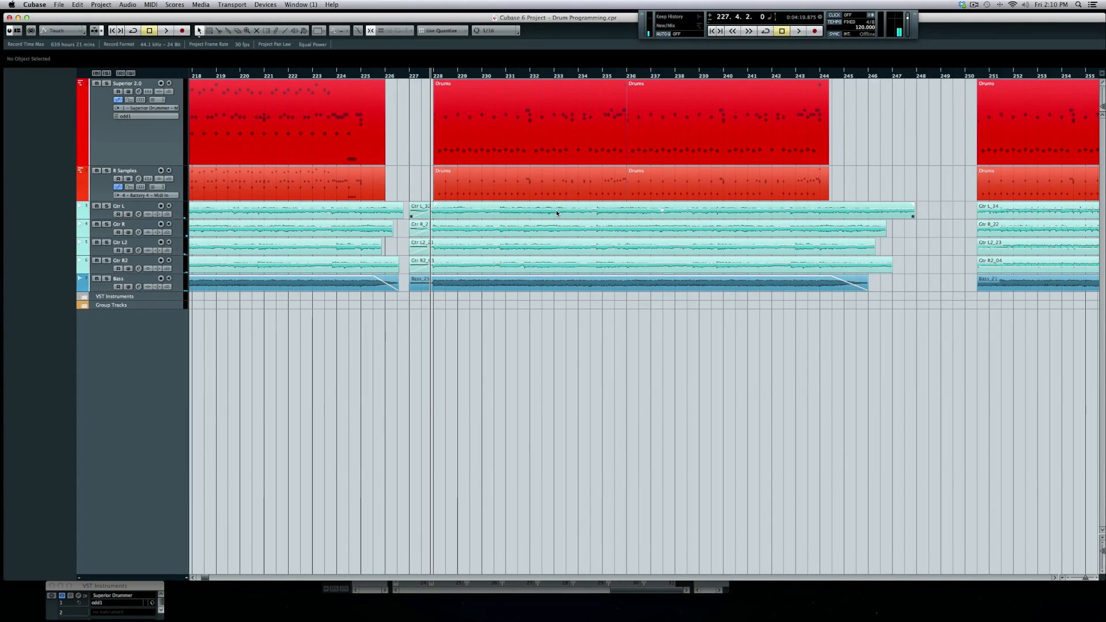
{"action": "scroll", "coordinate": [557, 213], "scroll_direction": "left", "scroll_amount": 10}
{"action": "left_click", "coordinate": [414, 77]}
{"action": "left_click", "coordinate": [409, 78]}
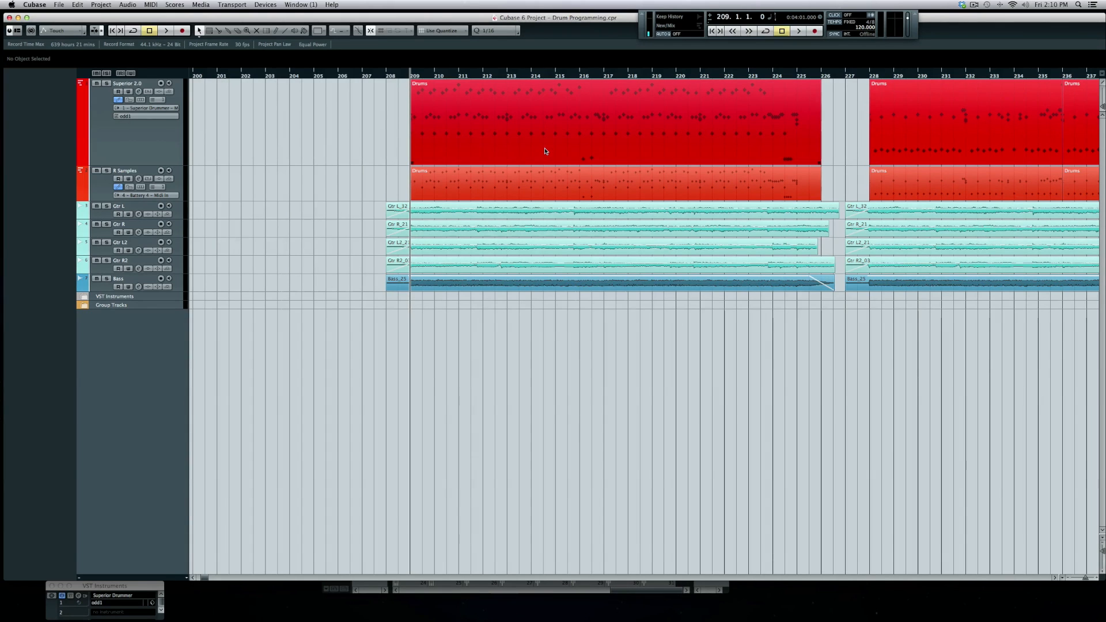
{"action": "key", "text": "space"}
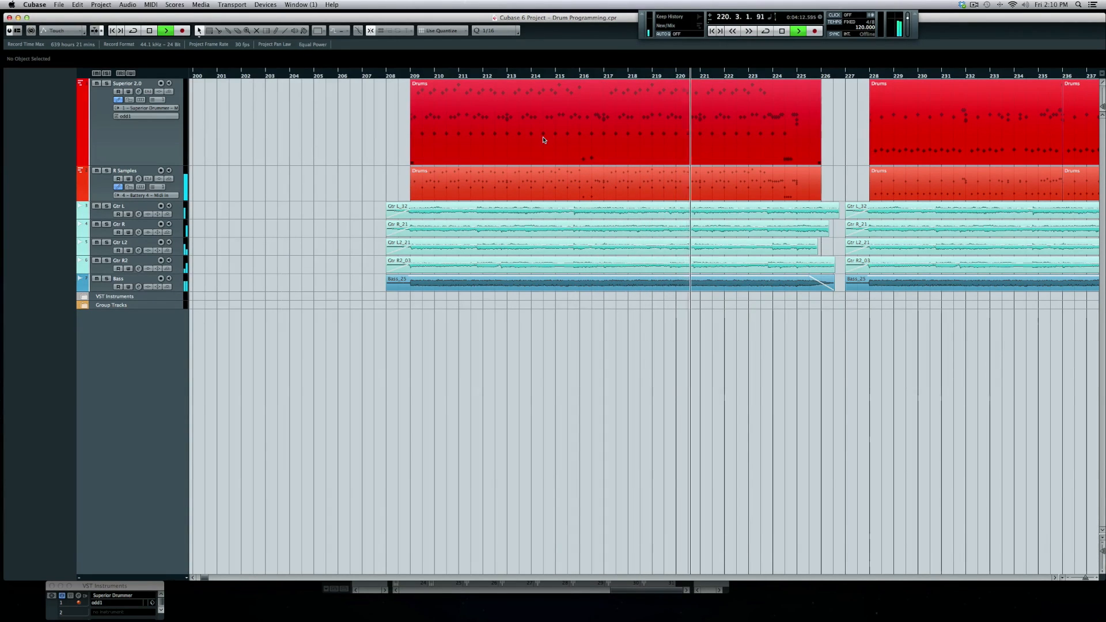
{"action": "key", "text": "space"}
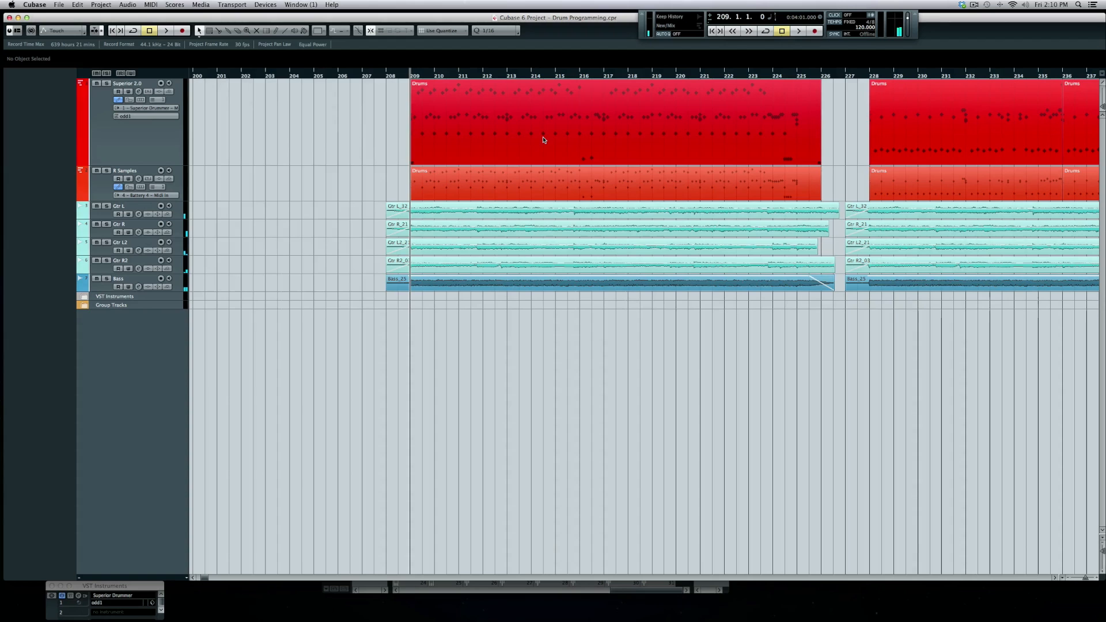
Play back the section that starts at bar 48.
{"action": "scroll", "coordinate": [543, 139], "scroll_direction": "right", "scroll_amount": 5}
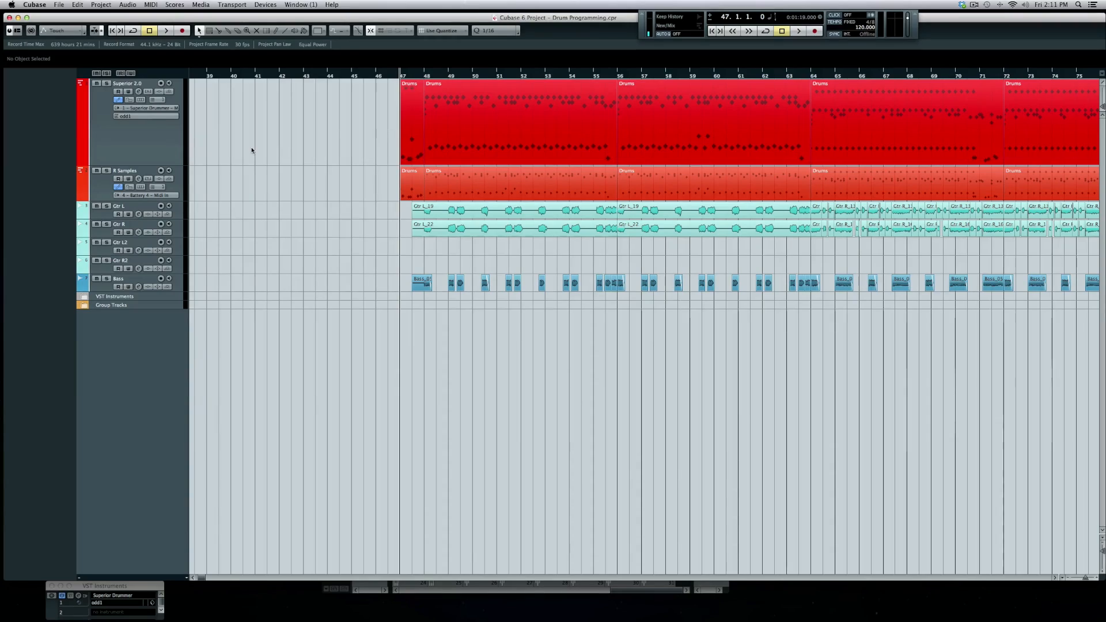
{"action": "scroll", "coordinate": [251, 150], "scroll_direction": "right", "scroll_amount": 3}
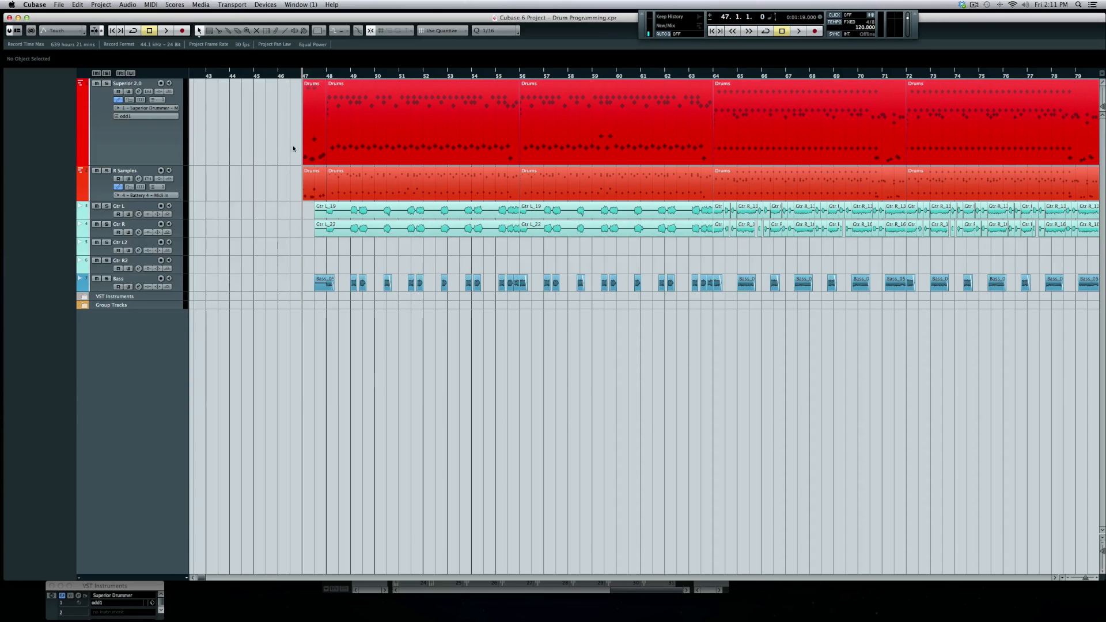
{"action": "left_click", "coordinate": [327, 76]}
{"action": "left_click", "coordinate": [326, 76]}
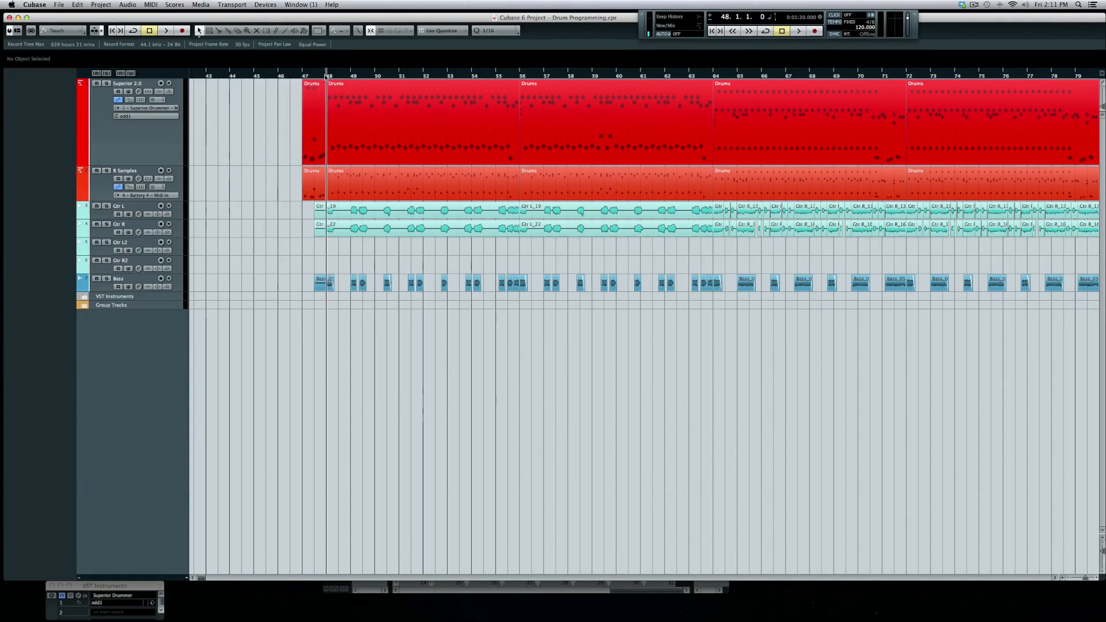
{"action": "scroll", "coordinate": [610, 213], "scroll_direction": "right", "scroll_amount": 3}
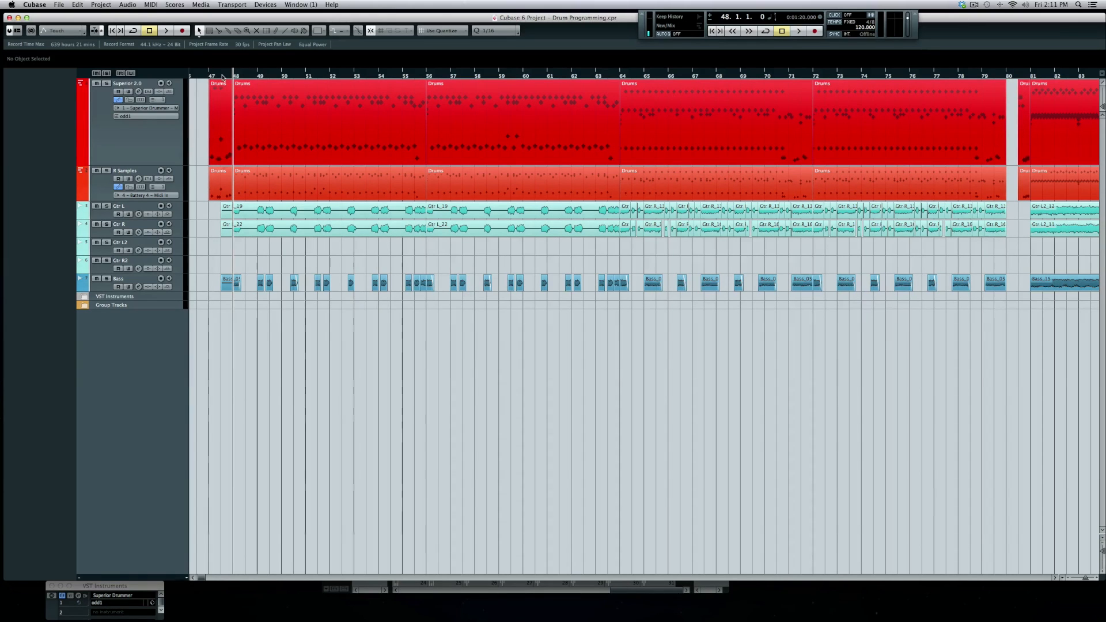
{"action": "key", "text": "space"}
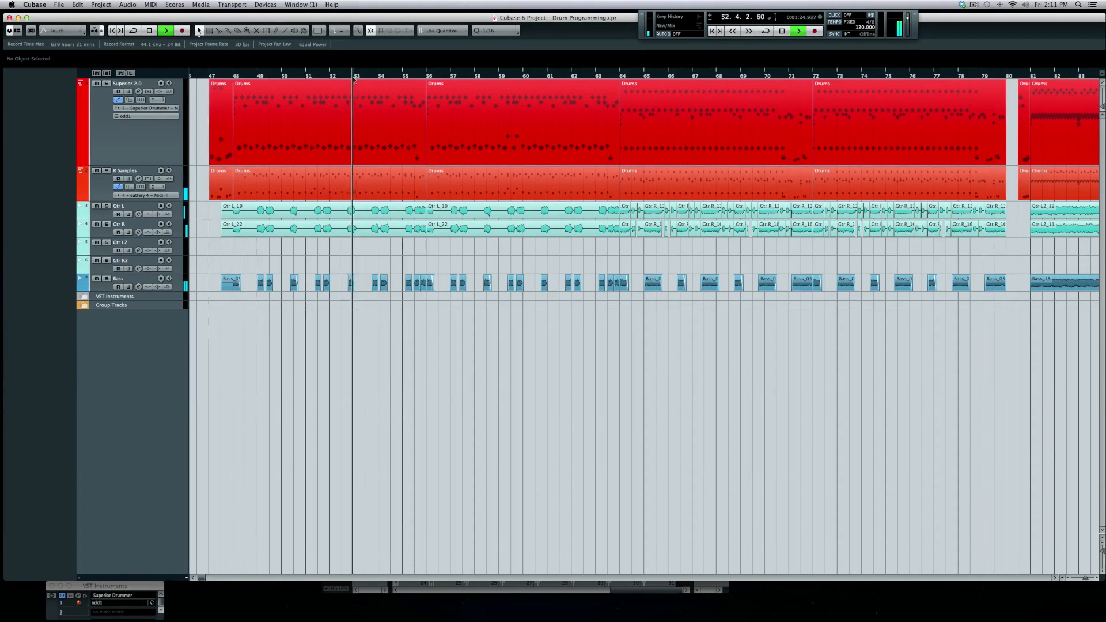
{"action": "double_click", "coordinate": [364, 125]}
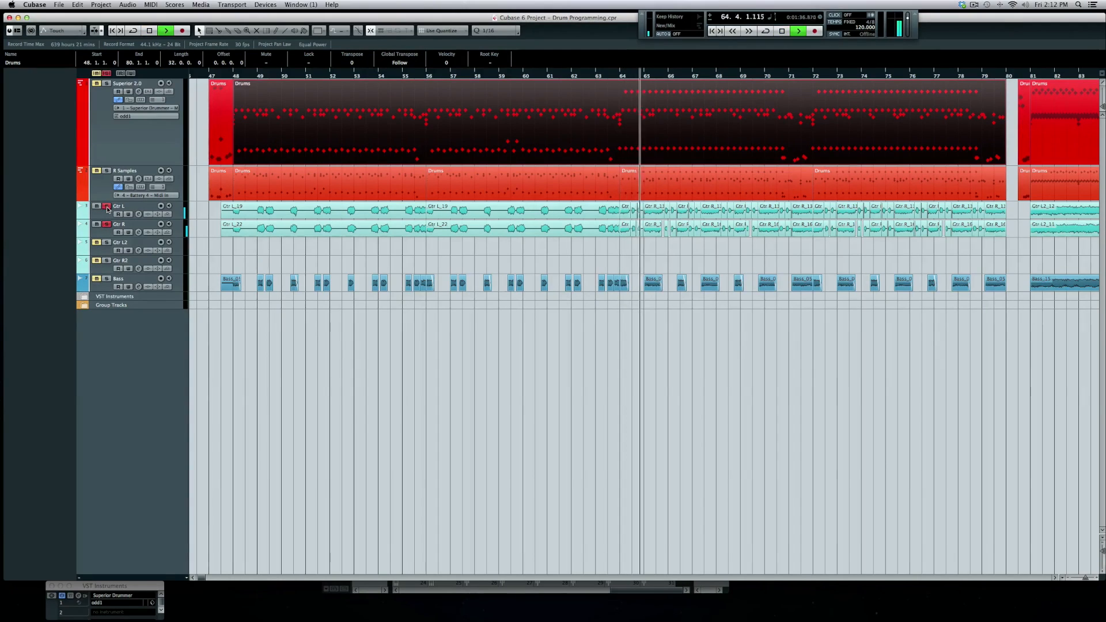
{"action": "key", "text": "space"}
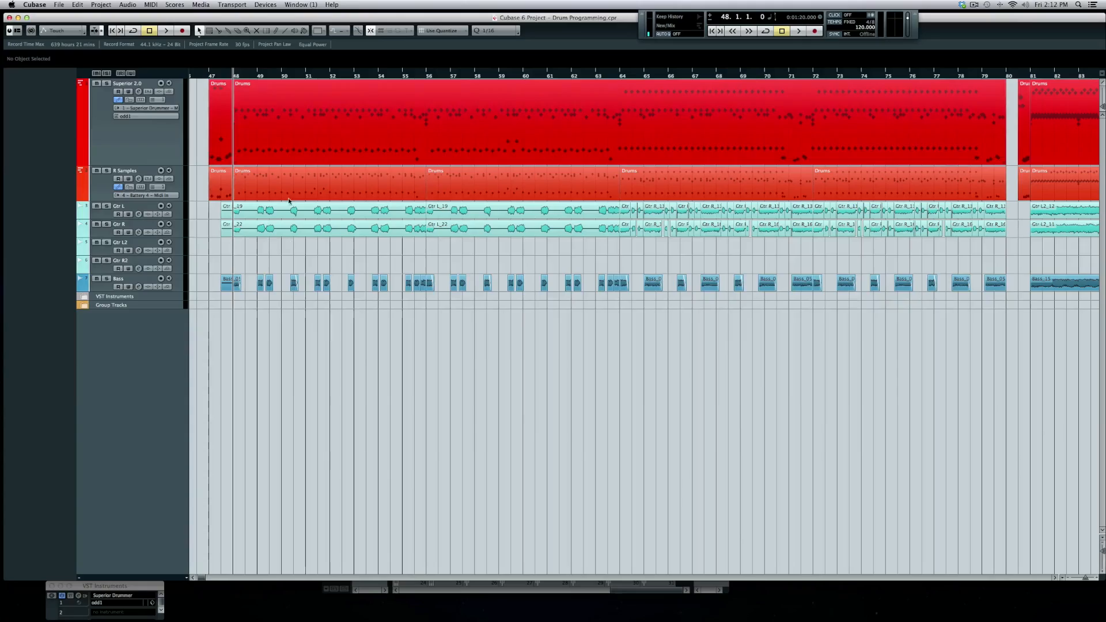
Open the Superior 2.0 Drums part at bar 48 in the Drum Editor and delete its Snare Solo notes through the start of bar 54.
{"action": "double_click", "coordinate": [287, 146]}
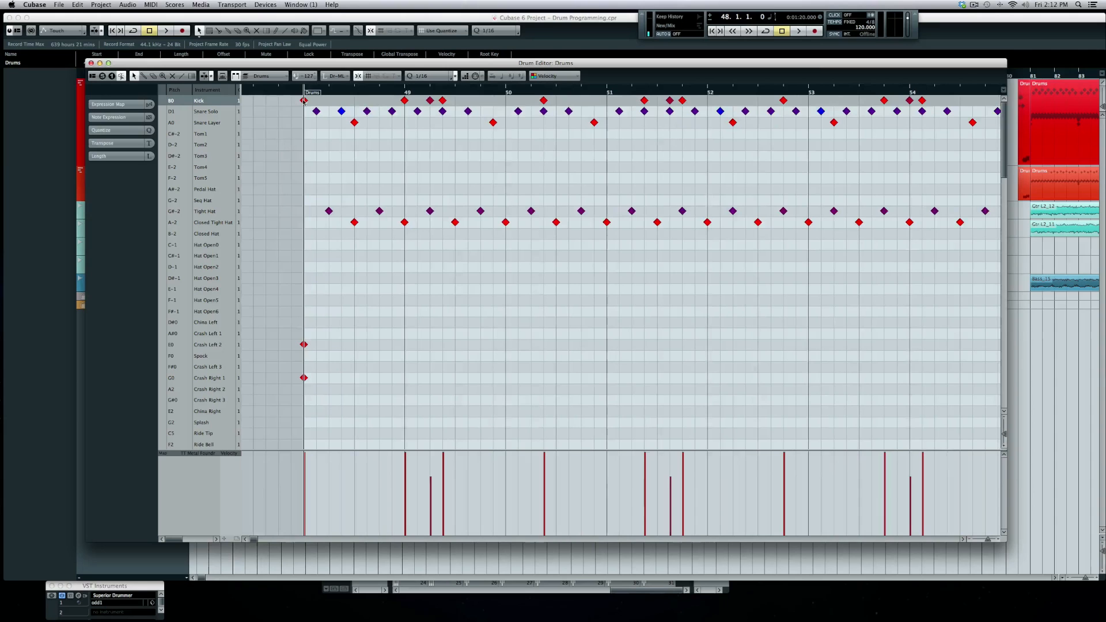
{"action": "key", "text": "space"}
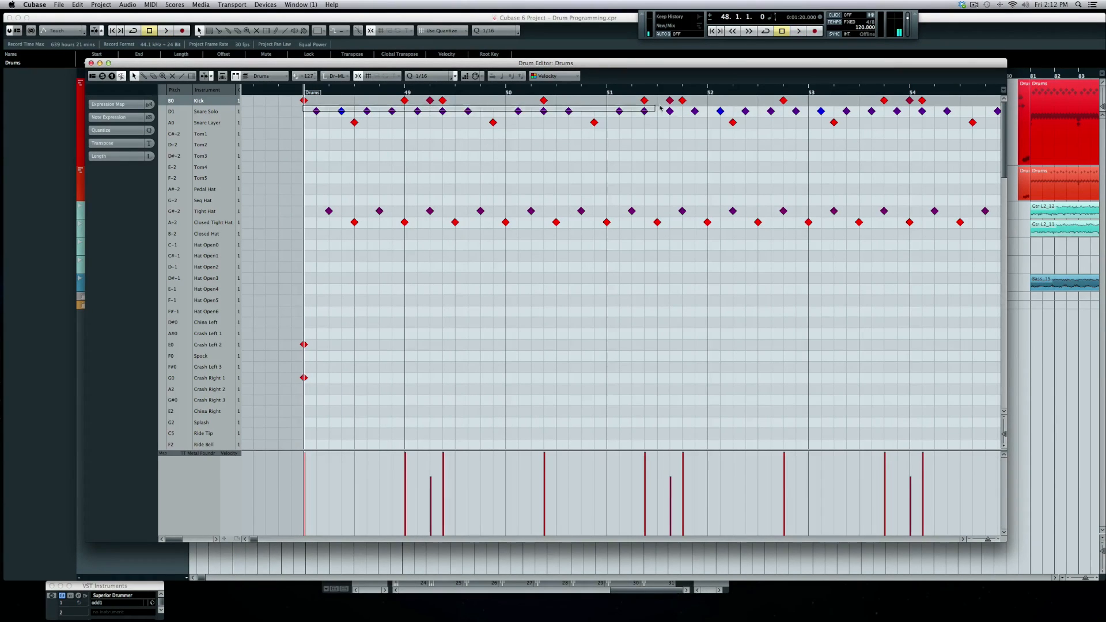
{"action": "left_click_drag", "start_coordinate": [915, 112], "coordinate": [951, 113]}
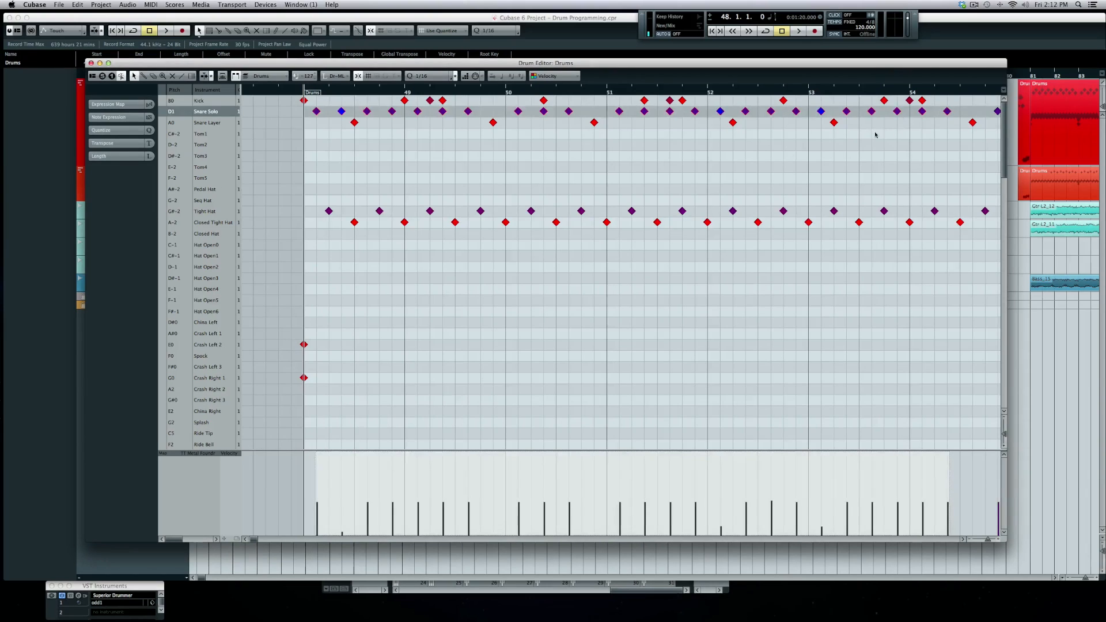
{"action": "key", "text": "Delete"}
Delete the Tight Hat and Closed Tight Hat notes from bar 48 to the start of bar 54 and play the remaining pattern.
{"action": "left_click_drag", "start_coordinate": [298, 234], "coordinate": [926, 179]}
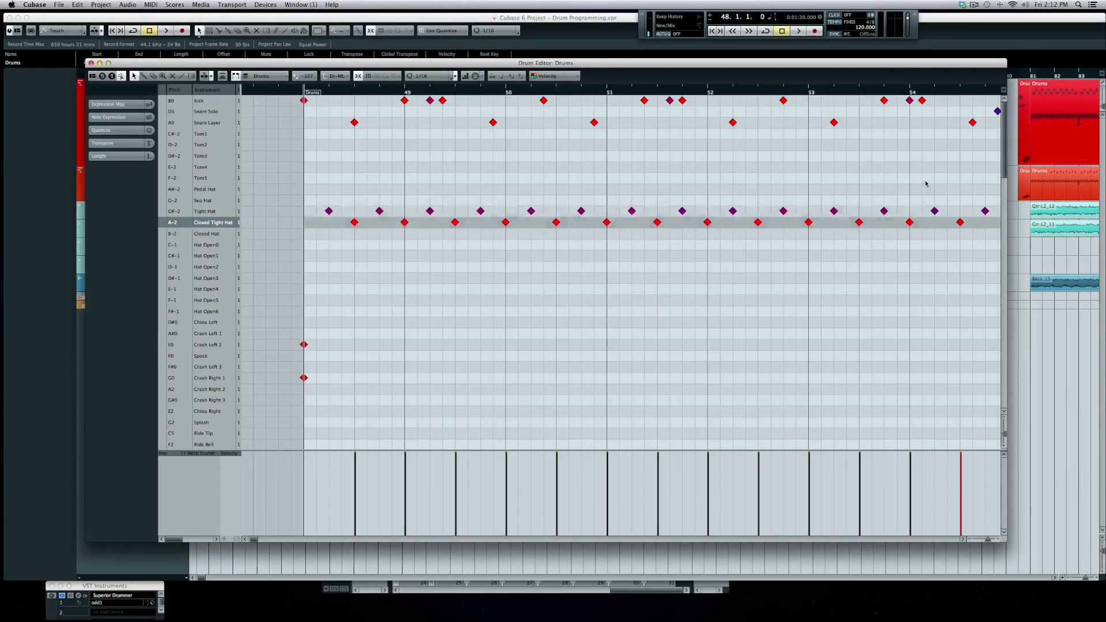
{"action": "key", "text": "Delete"}
{"action": "scroll", "coordinate": [374, 398], "scroll_direction": "down", "scroll_amount": 5}
{"action": "scroll", "coordinate": [374, 398], "scroll_direction": "up", "scroll_amount": 5}
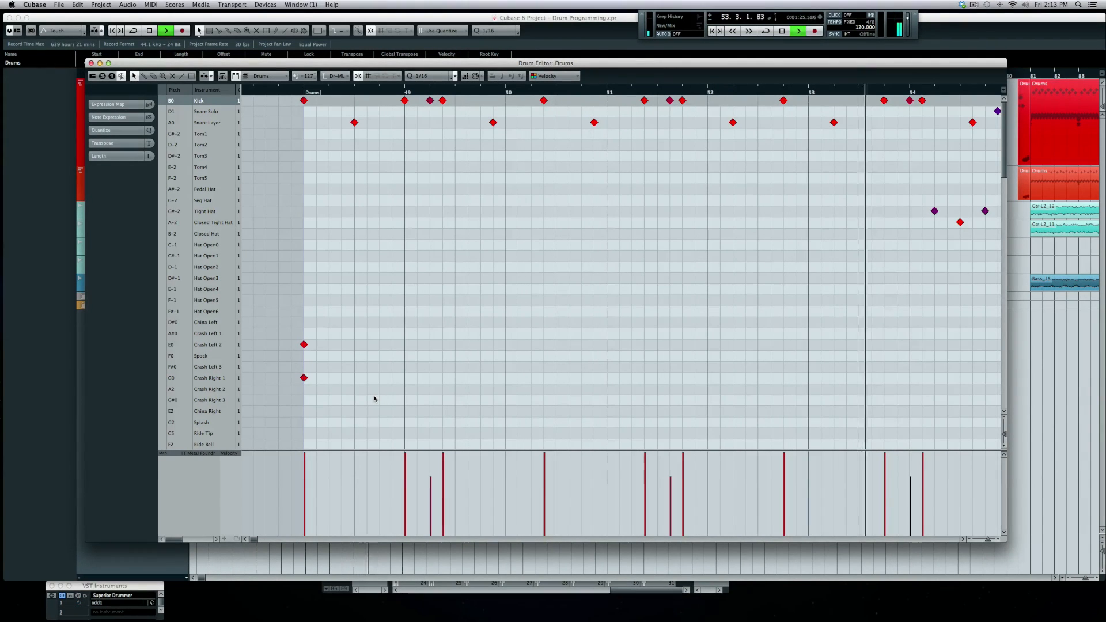
{"action": "key", "text": "space"}
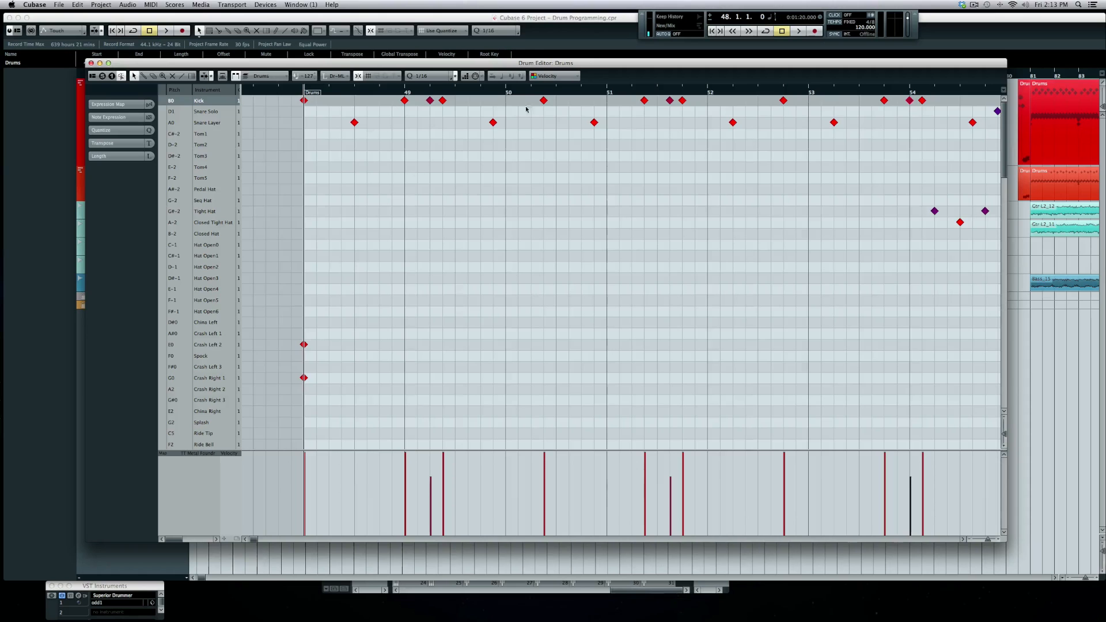
Play the stripped-down kick and Snare Layer pattern from bar 48 and compare it with the full pattern after bar 54.
{"action": "scroll", "coordinate": [407, 195], "scroll_direction": "right", "scroll_amount": 2}
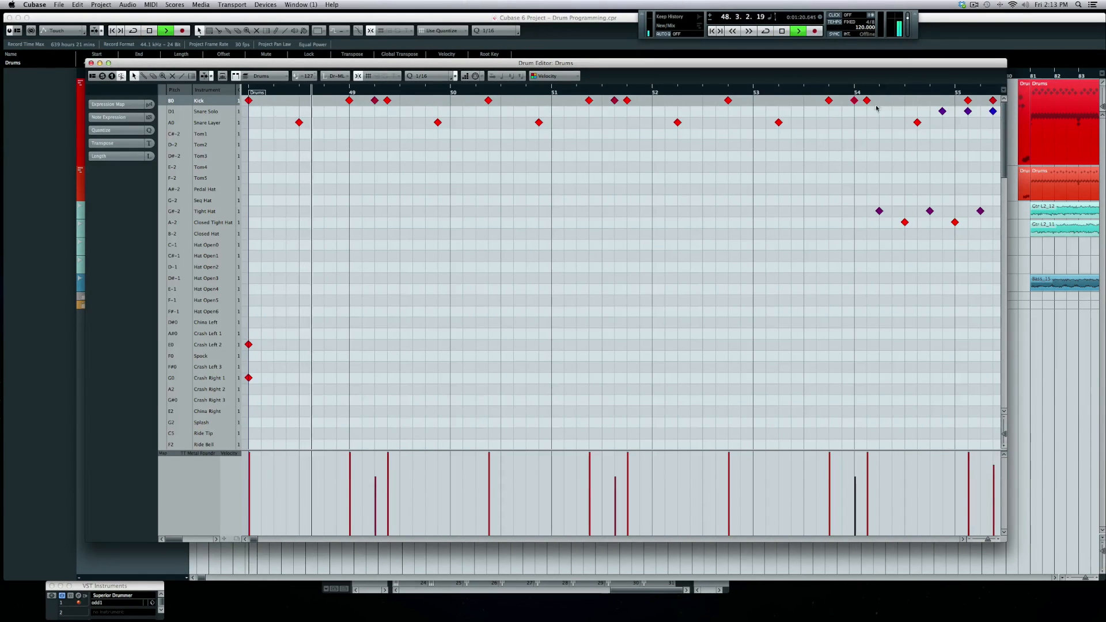
{"action": "scroll", "coordinate": [844, 150], "scroll_direction": "right", "scroll_amount": 3}
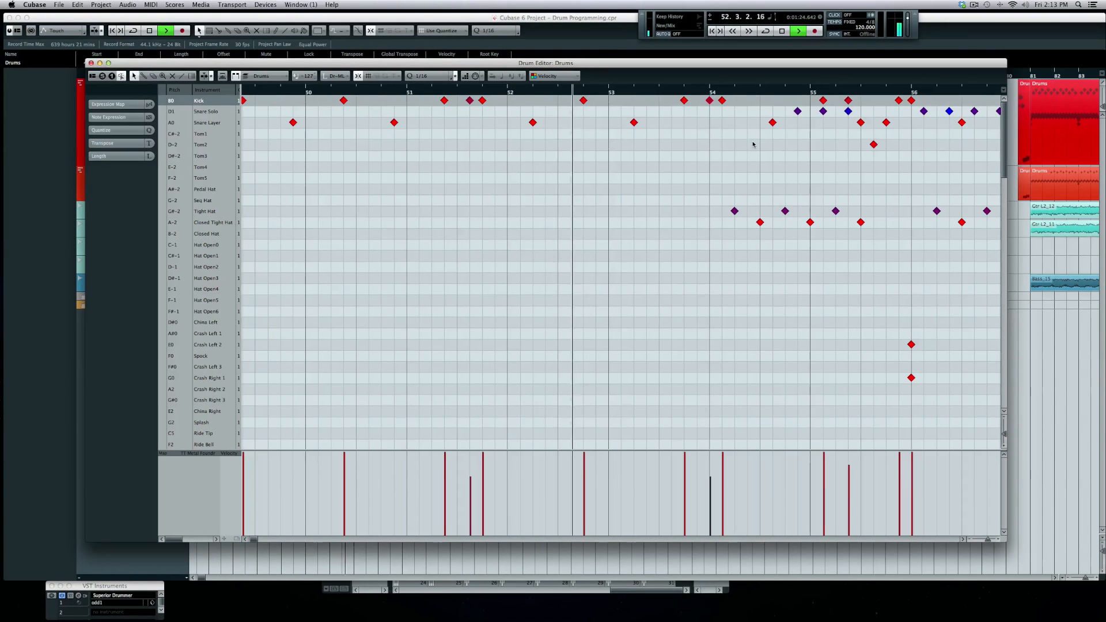
{"action": "scroll", "coordinate": [753, 144], "scroll_direction": "right", "scroll_amount": 10}
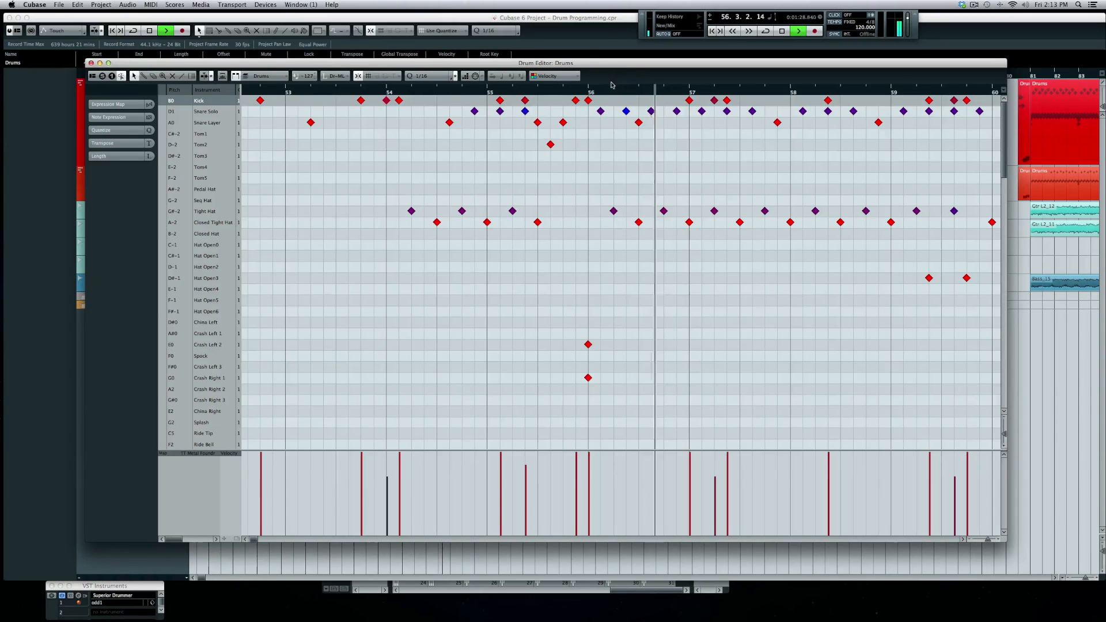
{"action": "scroll", "coordinate": [618, 143], "scroll_direction": "right", "scroll_amount": 2}
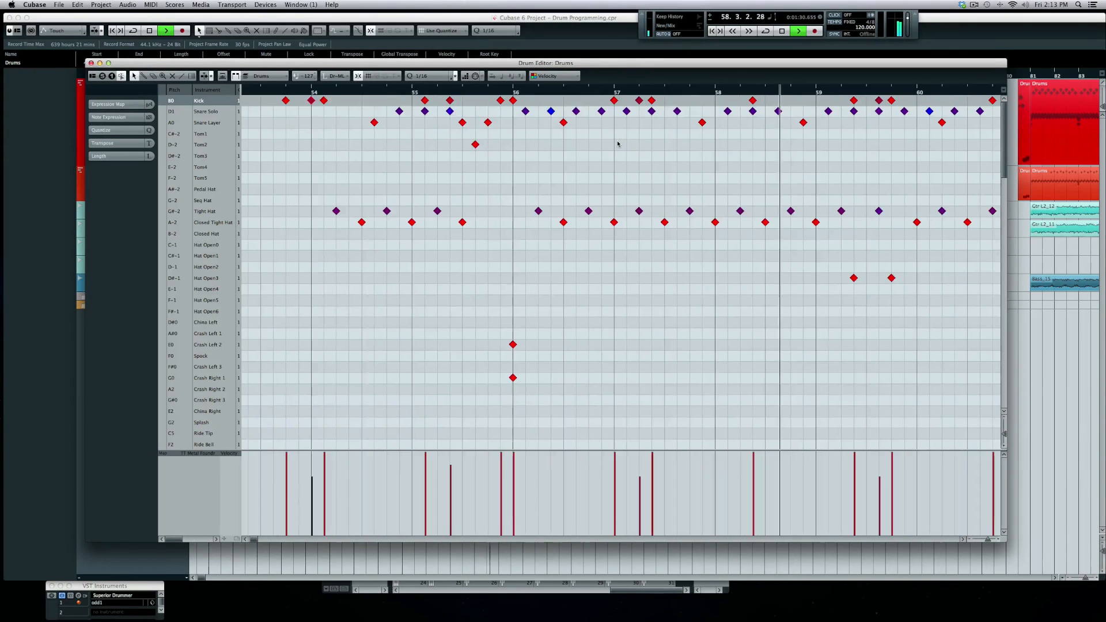
{"action": "scroll", "coordinate": [618, 144], "scroll_direction": "right", "scroll_amount": 10}
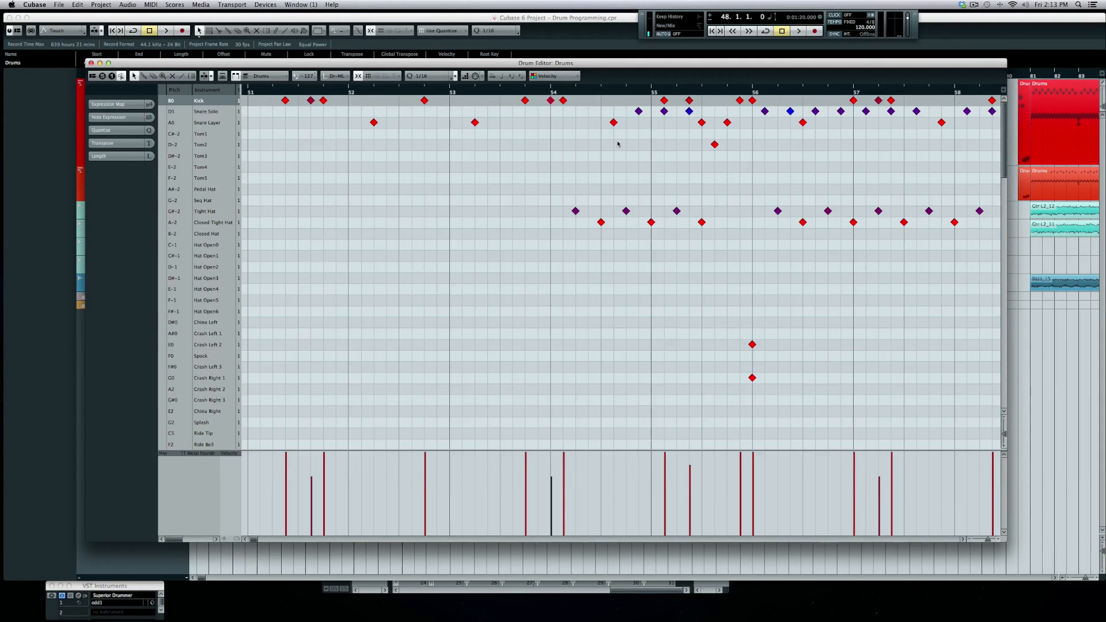
{"action": "scroll", "coordinate": [618, 144], "scroll_direction": "left", "scroll_amount": 8}
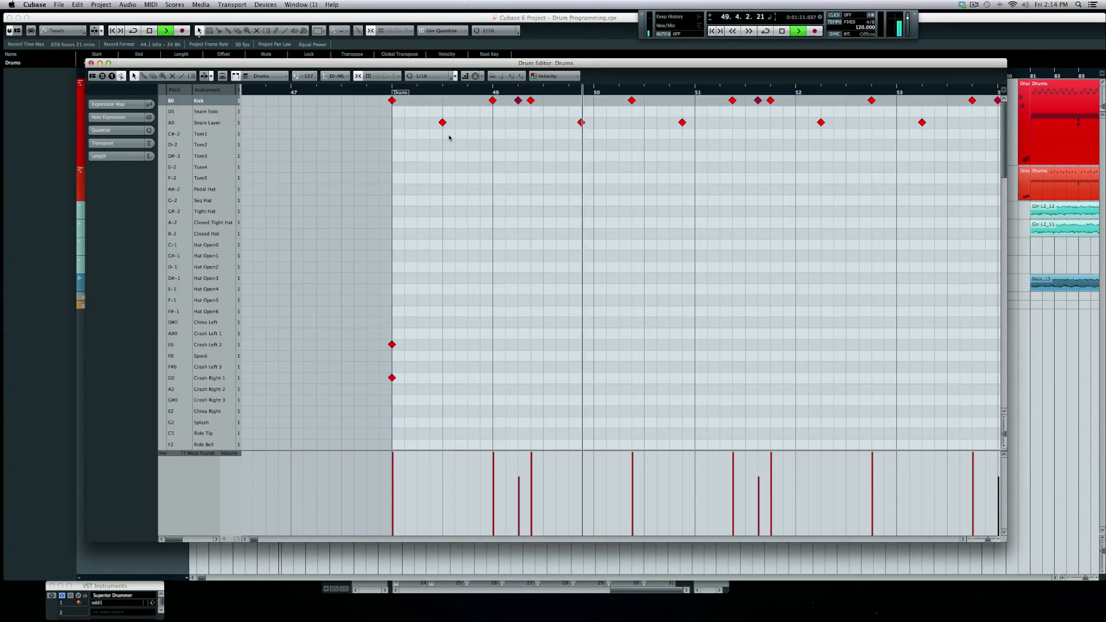
{"action": "key", "text": "space"}
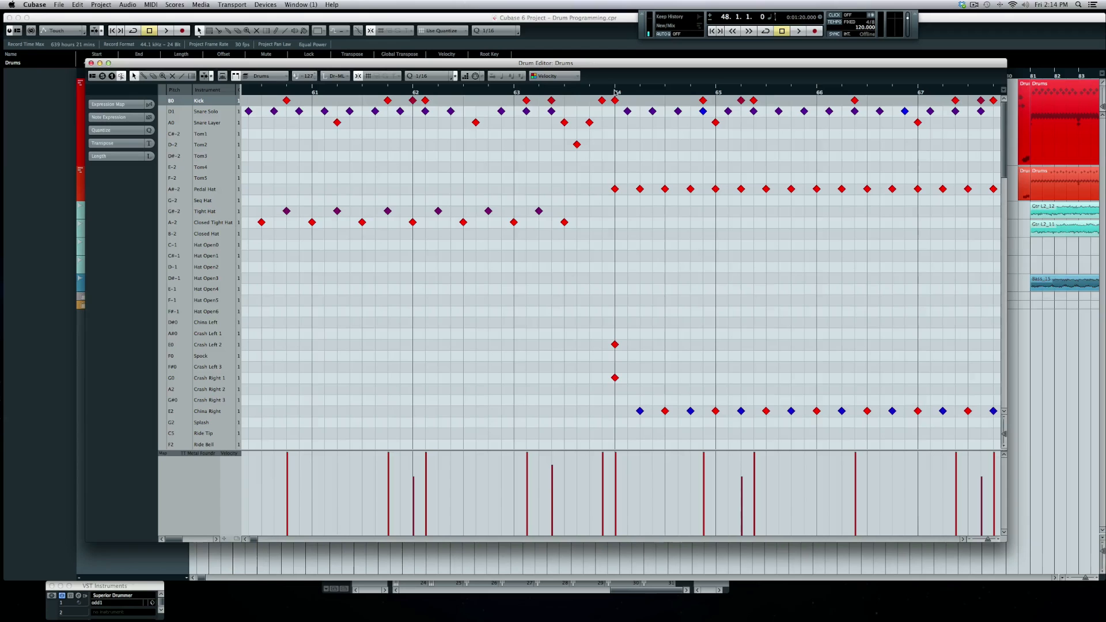
Play the groove from bar 64 and audition the Snare Layer hit at bar 65.
{"action": "key", "text": "space"}
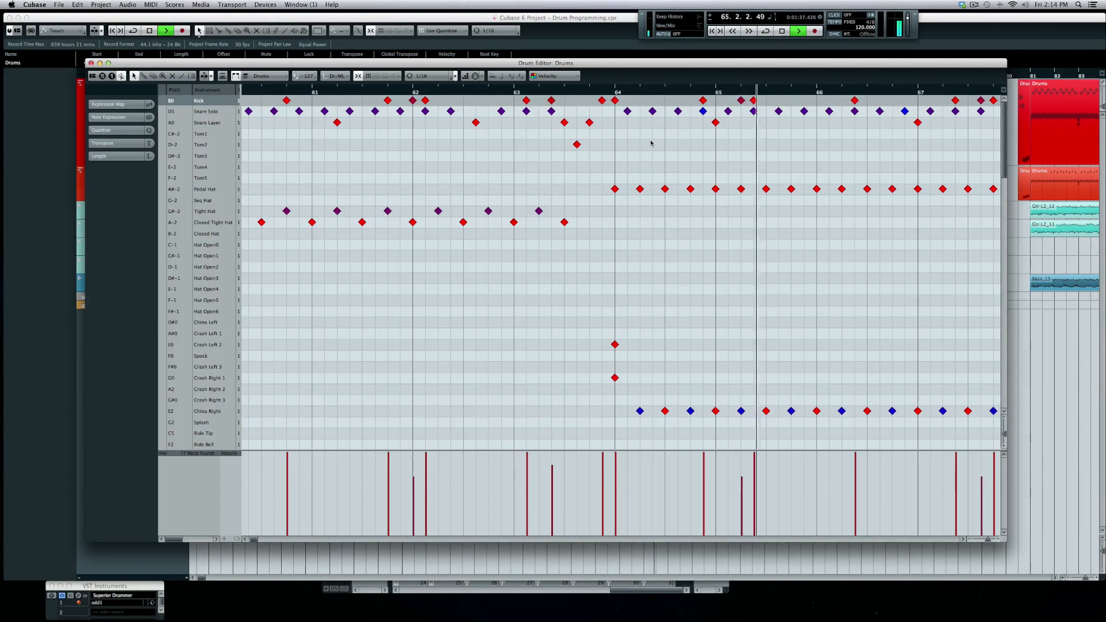
{"action": "key", "text": "space"}
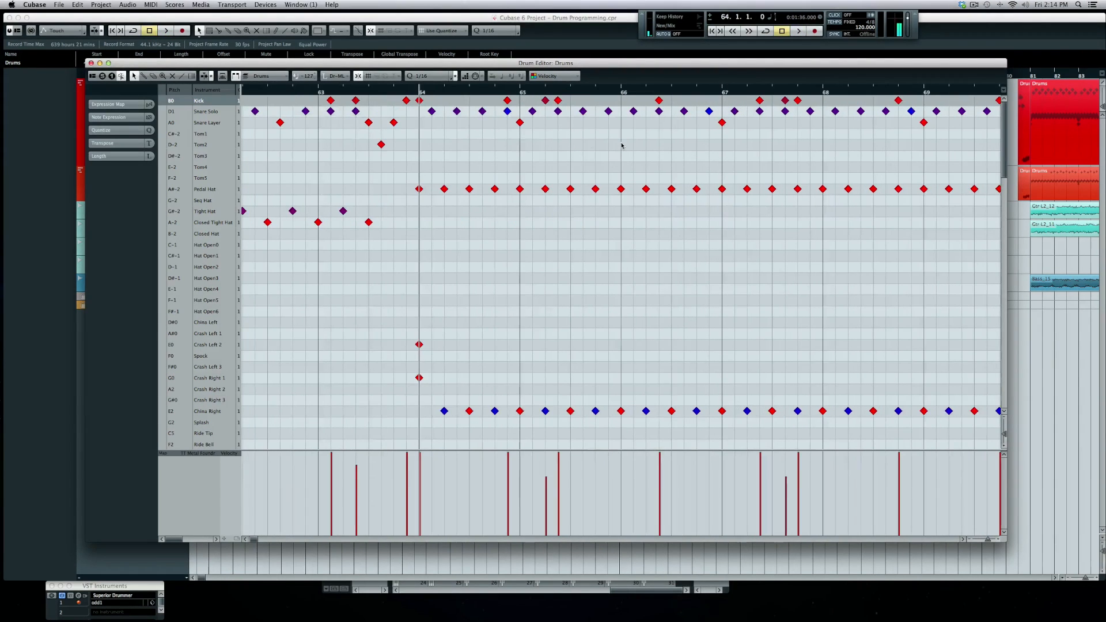
{"action": "left_click", "coordinate": [520, 123]}
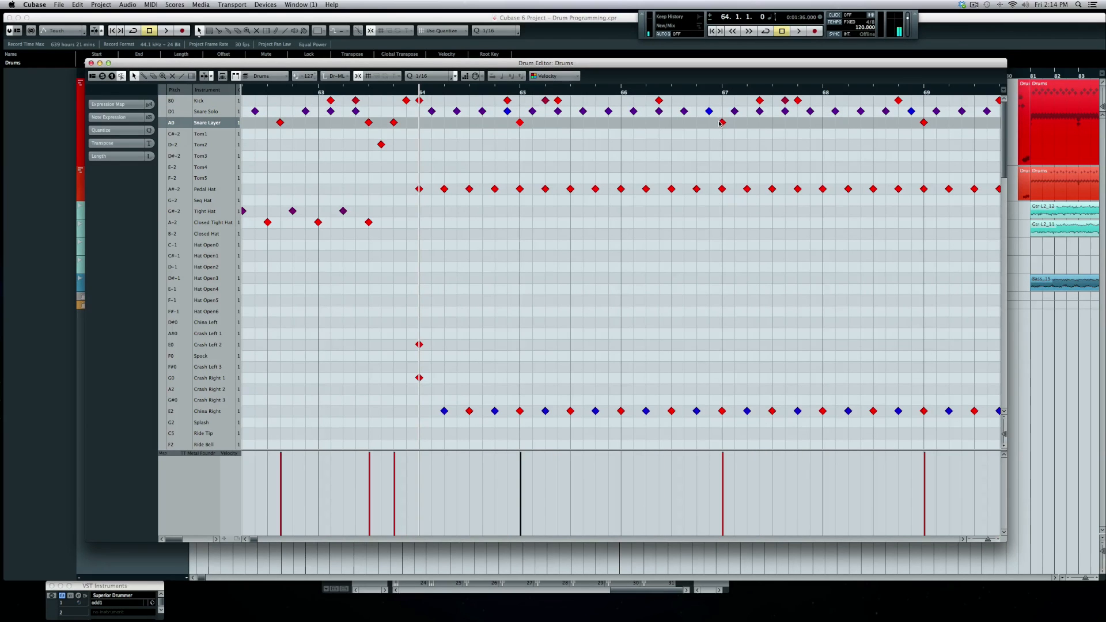
{"action": "key", "text": "space"}
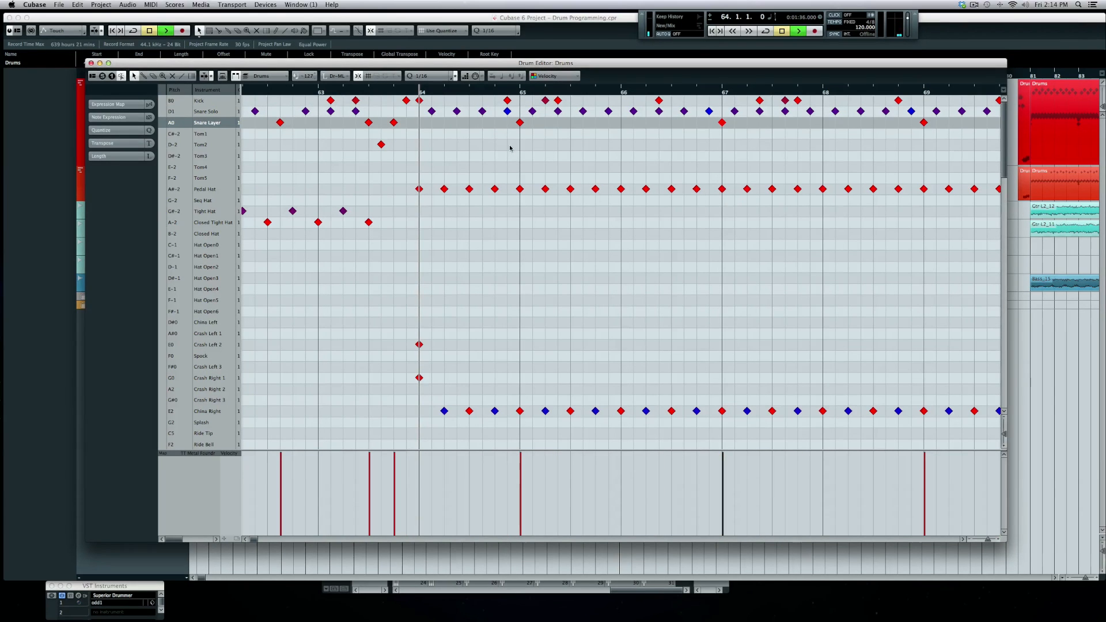
{"action": "key", "text": "space"}
Audition the Pedal Hat notes from bar 64 and play the groove to hear their pulse.
{"action": "scroll", "coordinate": [511, 244], "scroll_direction": "right", "scroll_amount": 3}
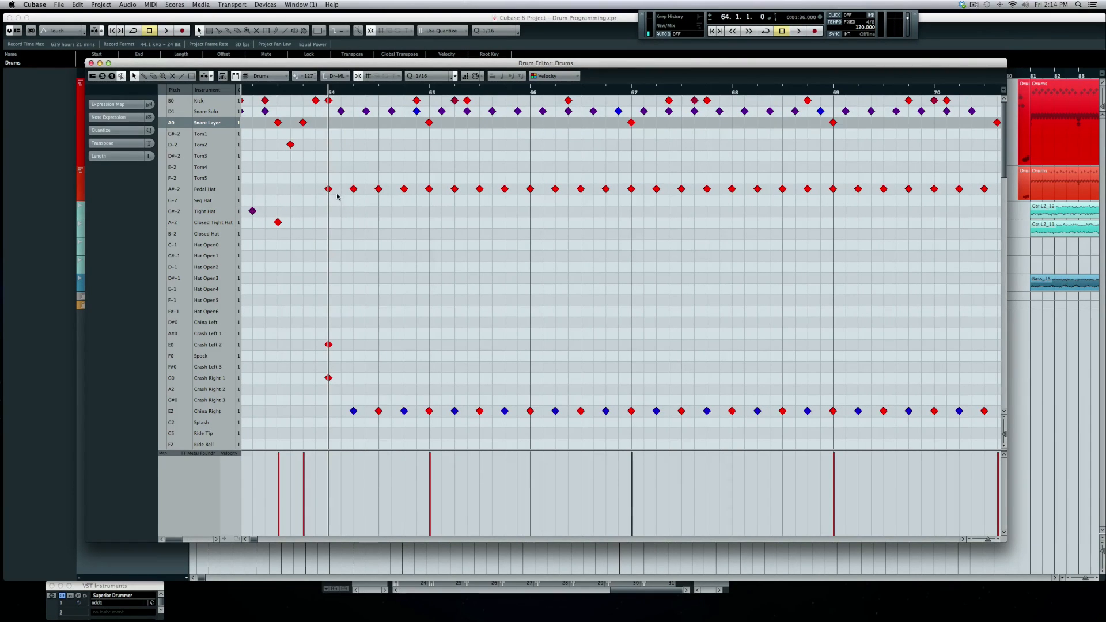
{"action": "left_click", "coordinate": [332, 192]}
{"action": "key", "text": "space"}
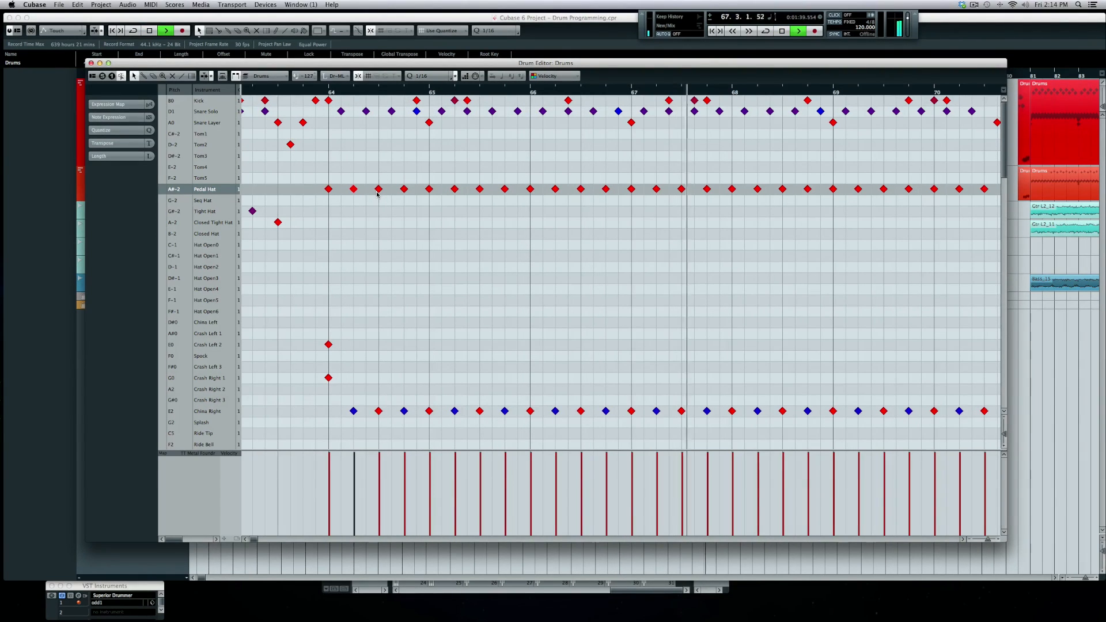
{"action": "key", "text": "space"}
Audition the alternating soft and accented China Right notes in bars 64 and 65 and examine their velocities.
{"action": "left_click", "coordinate": [375, 414]}
{"action": "left_click", "coordinate": [379, 412]}
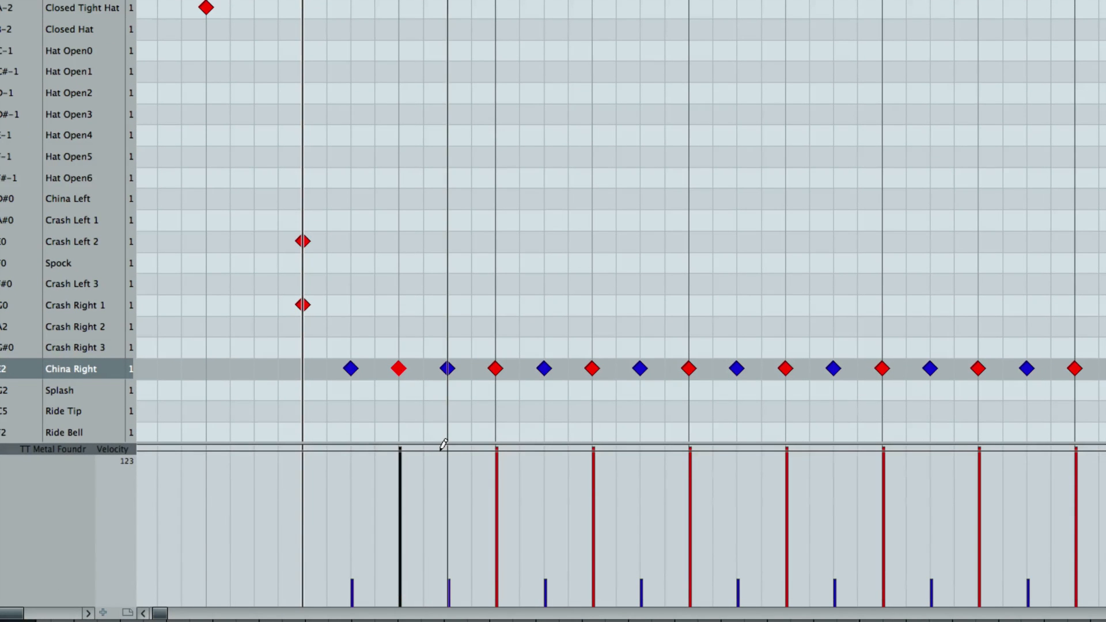
{"action": "left_click", "coordinate": [352, 371]}
{"action": "left_click", "coordinate": [402, 370]}
{"action": "left_click", "coordinate": [475, 379]}
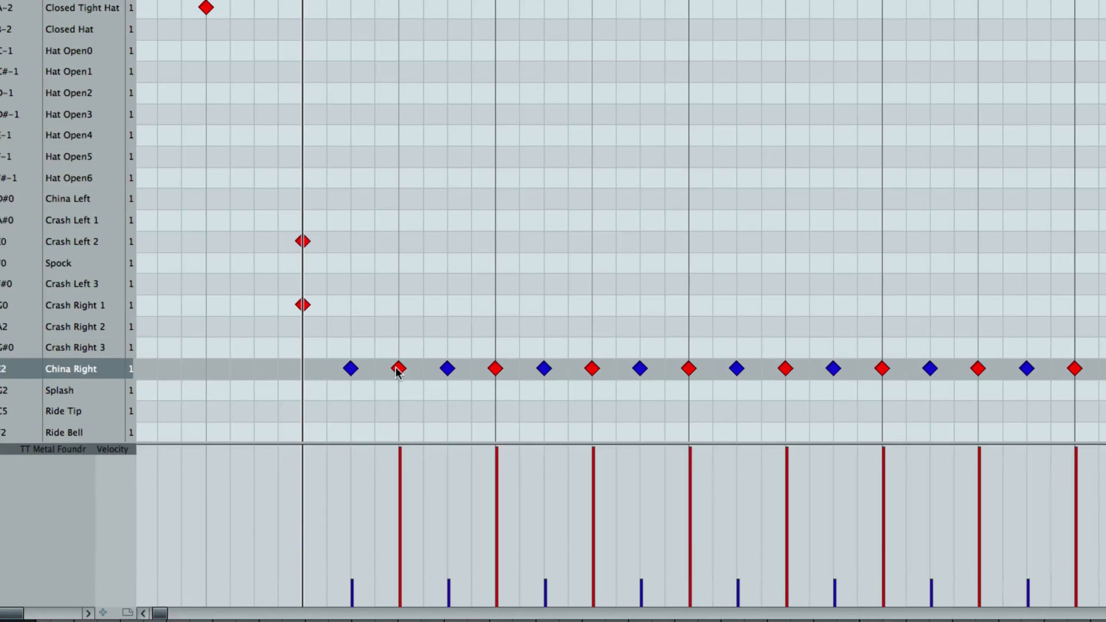
{"action": "left_click", "coordinate": [402, 371]}
{"action": "left_click", "coordinate": [498, 374]}
{"action": "left_click", "coordinate": [449, 373]}
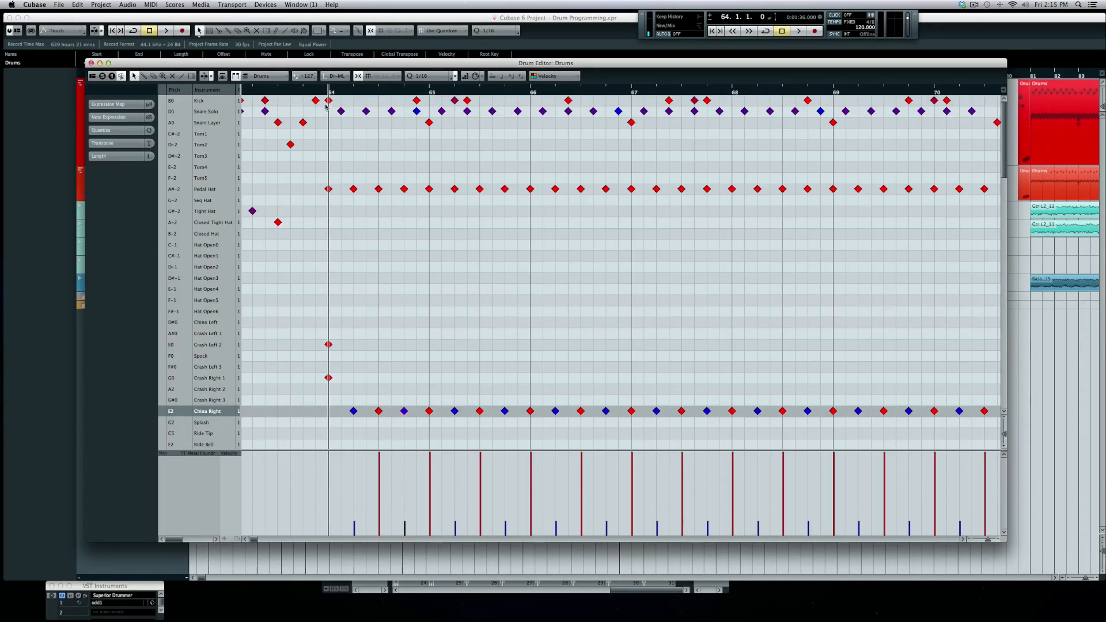
Audition the first Snare Solo note after bar 64 and select the Snare Solo notes from bar 64 into bar 70.
{"action": "left_click", "coordinate": [340, 113]}
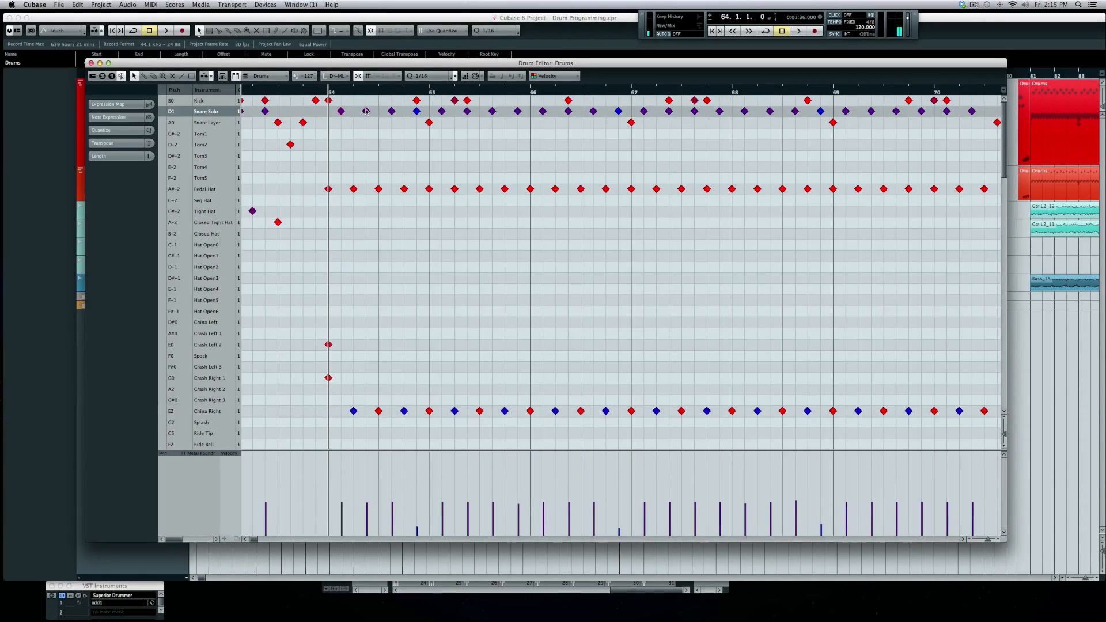
{"action": "left_click_drag", "start_coordinate": [329, 115], "coordinate": [973, 118]}
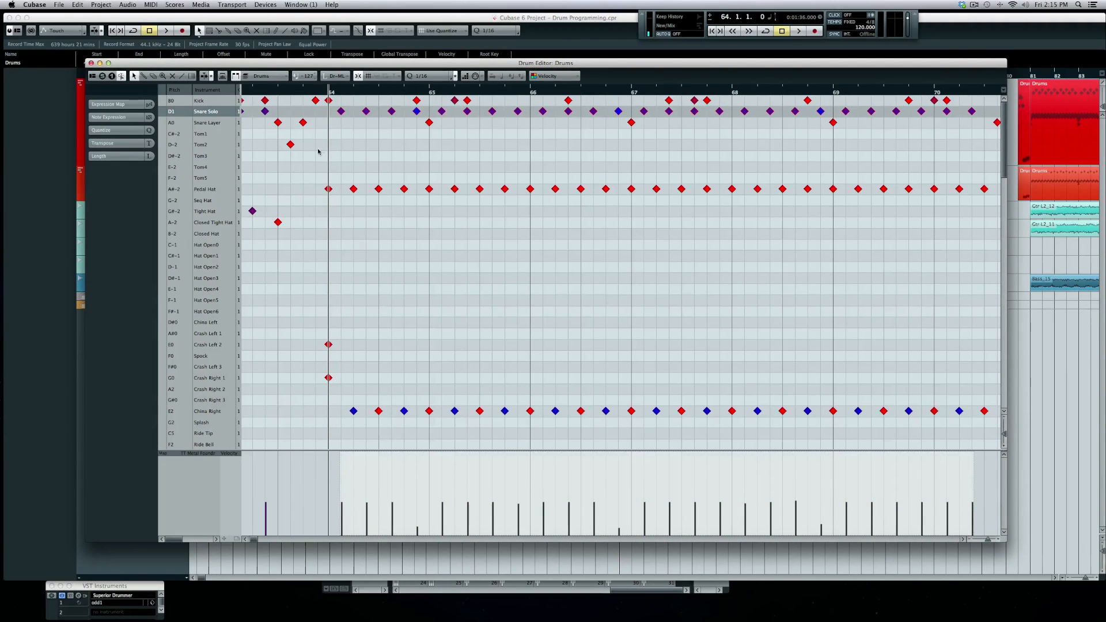
Compare the groove from bar 64 with and without the selected Snare Solo ghost notes, deleting and restoring them.
{"action": "key", "text": "space"}
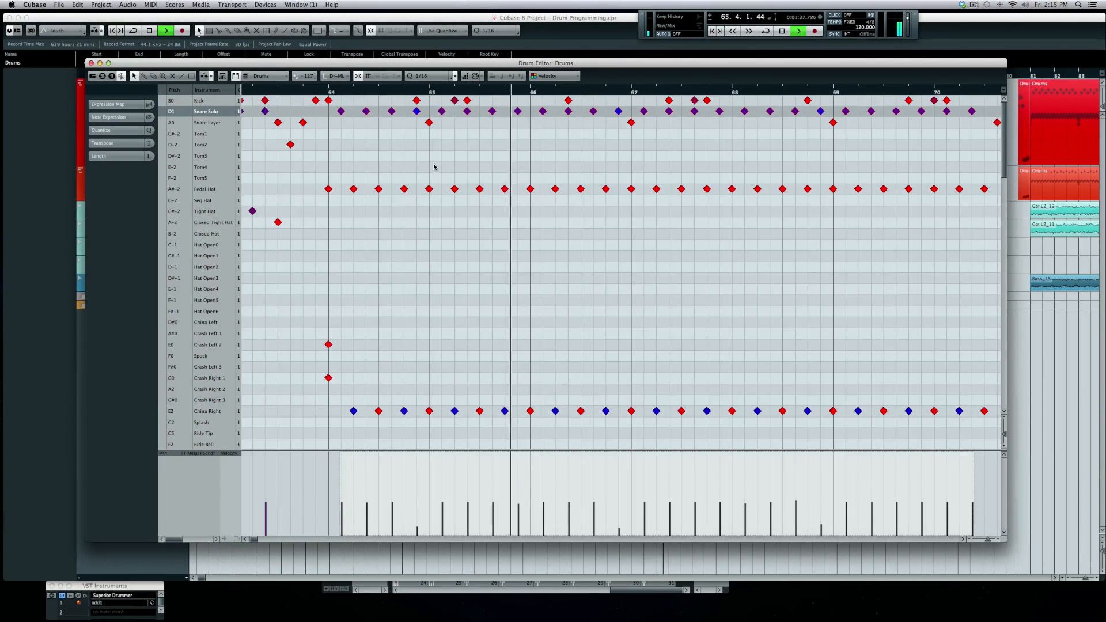
{"action": "key", "text": "space"}
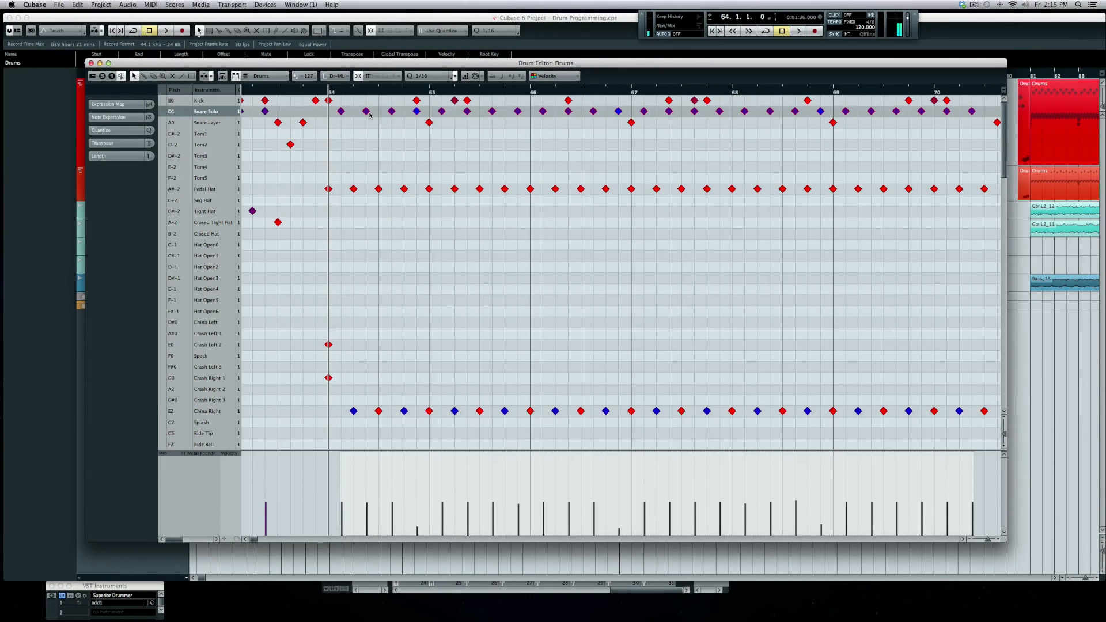
{"action": "key", "text": "Delete"}
{"action": "key", "text": "space"}
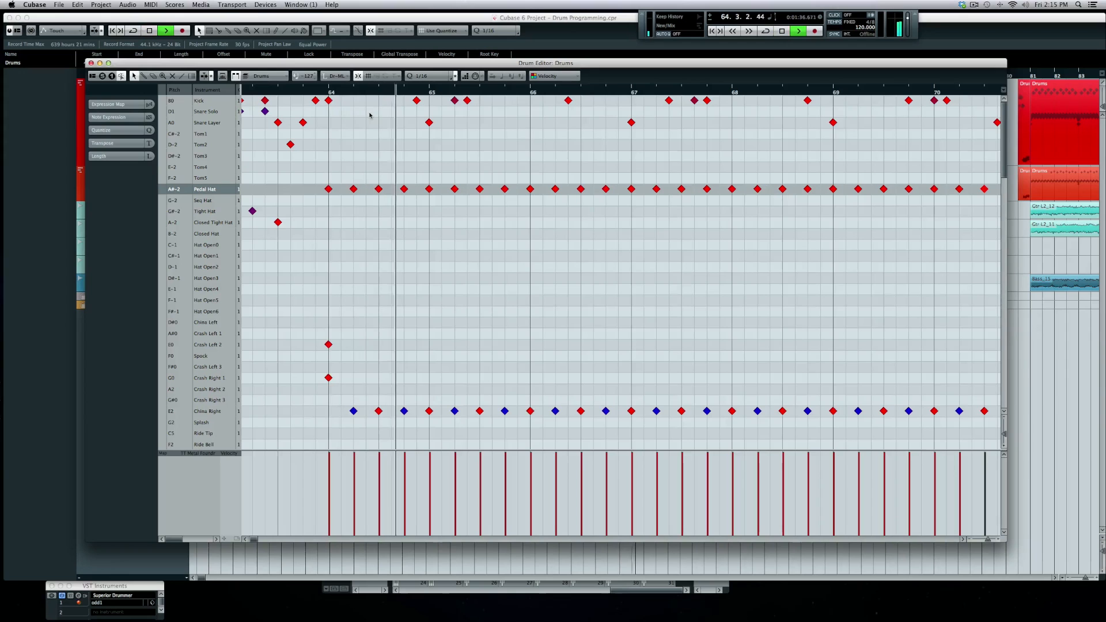
{"action": "key", "text": "space"}
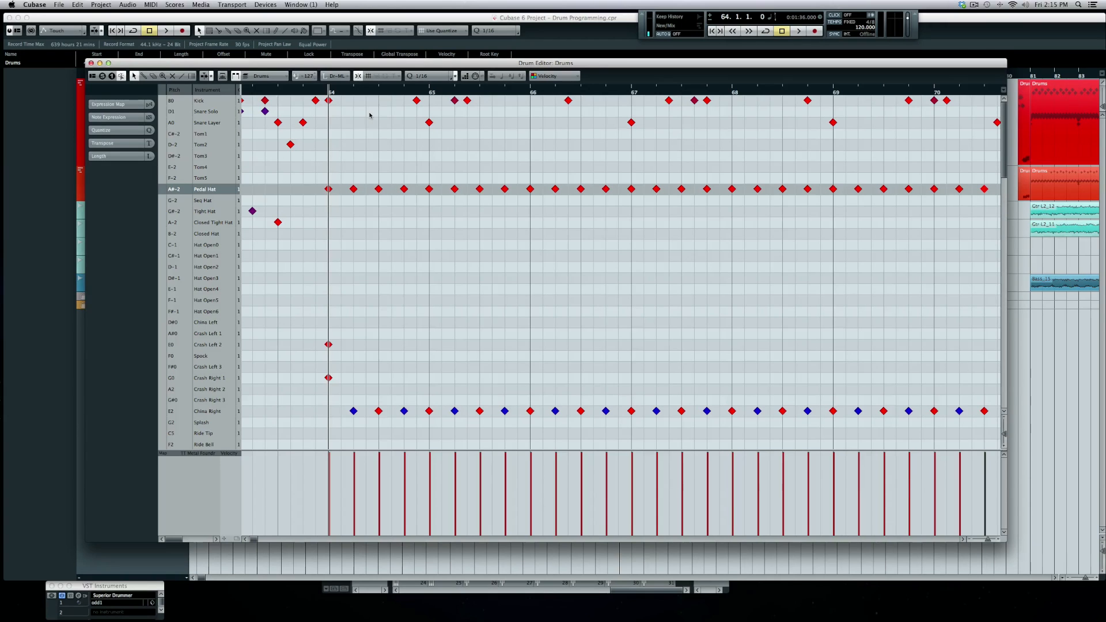
{"action": "key", "text": "super+z"}
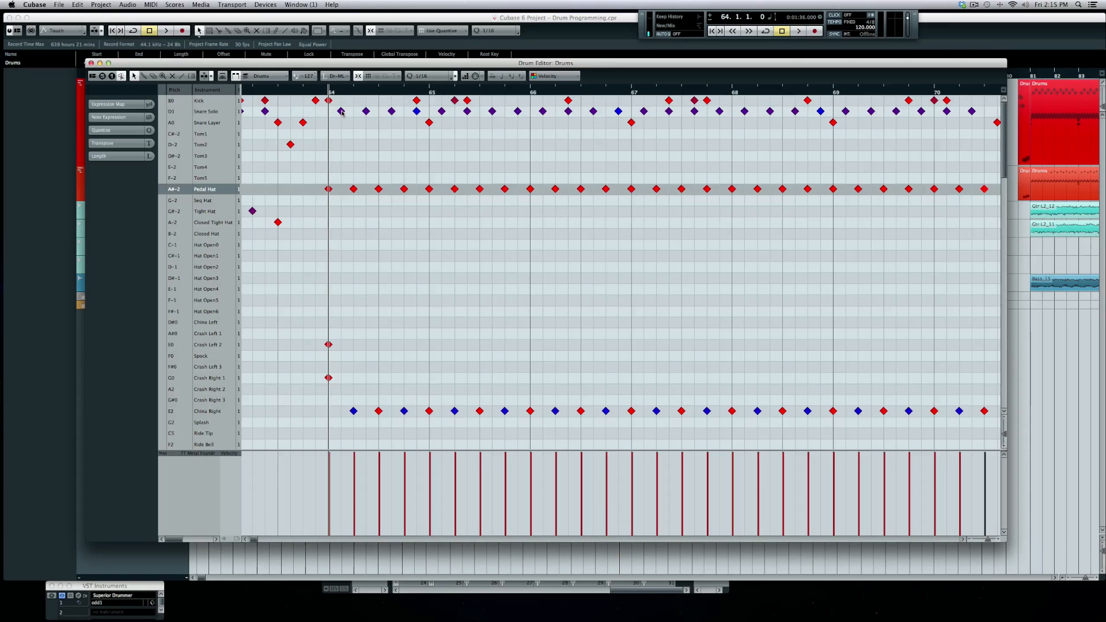
Audition the first Snare Solo ghost note after bar 64 and delete the soft one just before bar 65.
{"action": "left_click", "coordinate": [341, 112]}
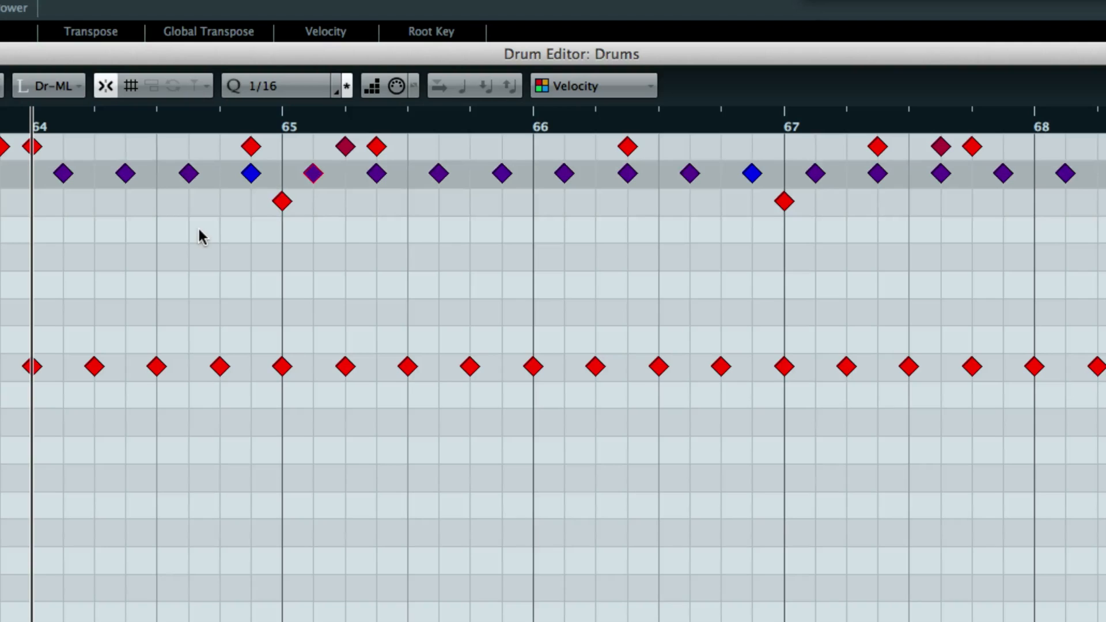
{"action": "left_click", "coordinate": [252, 172]}
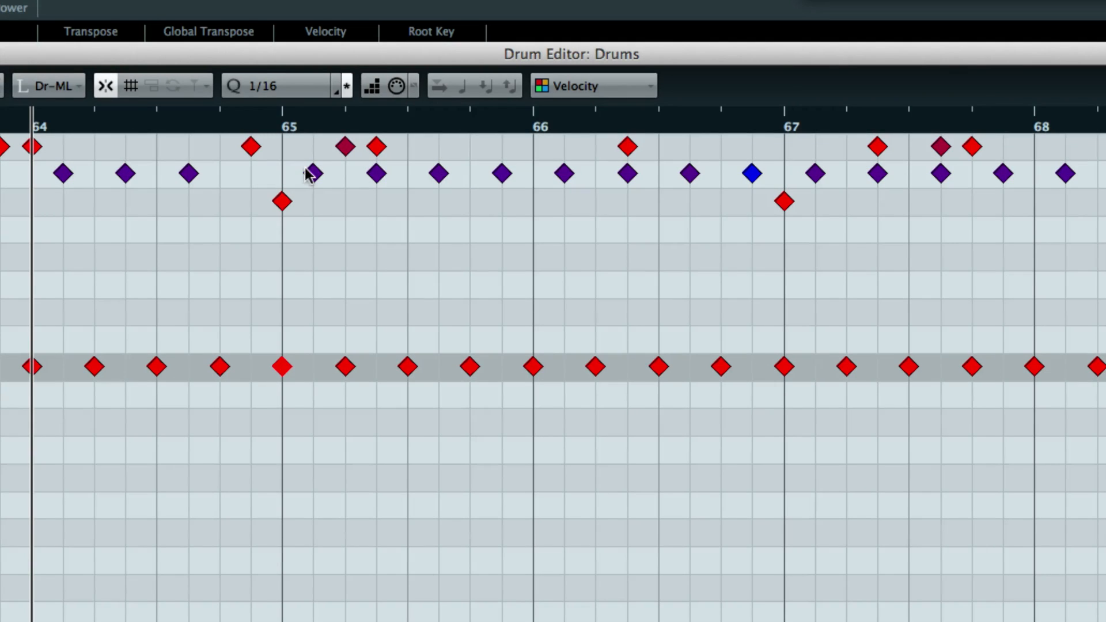
Play the groove from 66.2.2 and audition the soft Snare Solo note just before bar 67.
{"action": "double_click", "coordinate": [626, 123]}
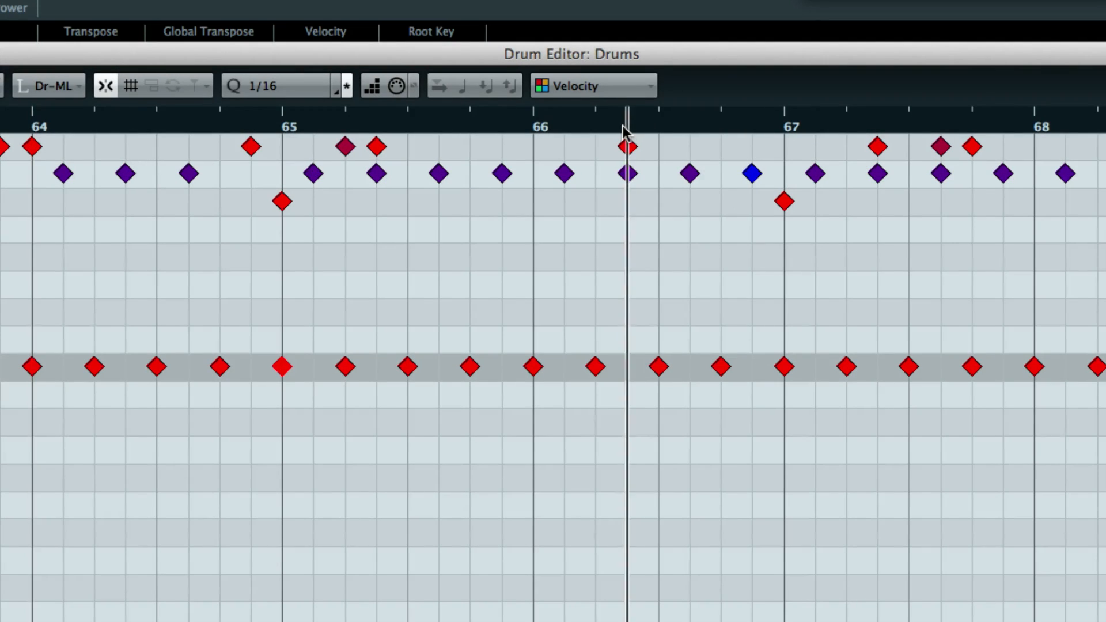
{"action": "key", "text": "space"}
{"action": "key", "text": "space"}
{"action": "key", "text": "space"}
{"action": "left_click", "coordinate": [752, 174]}
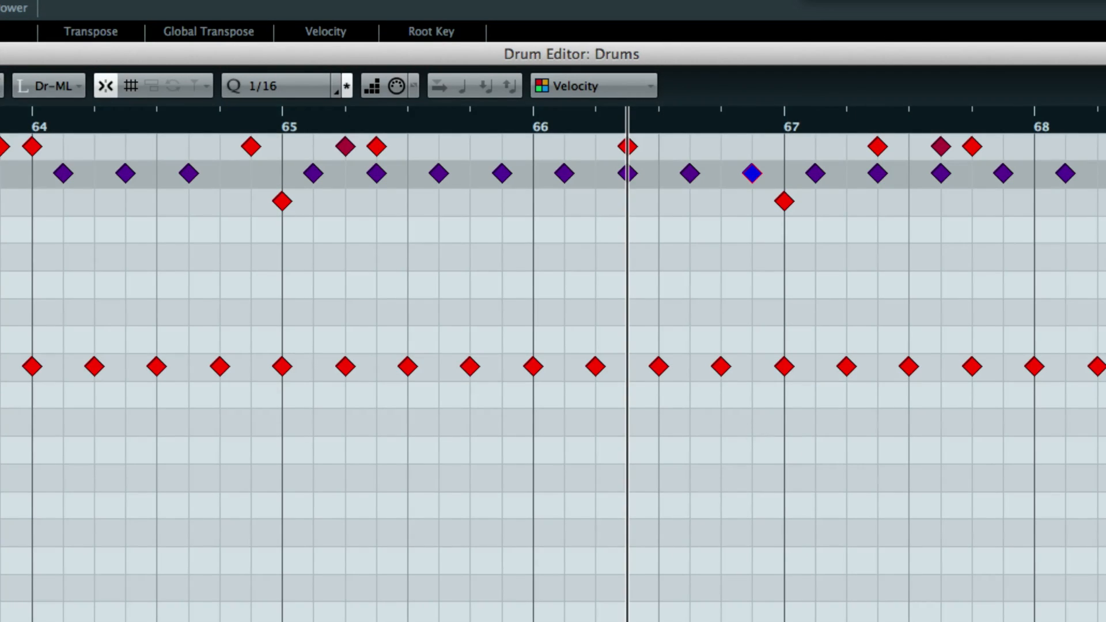
Raise the soft Snare Solo note before bar 67 to its neighbours' velocity to hear it, and lower it again.
{"action": "scroll", "coordinate": [449, 279], "scroll_direction": "right", "scroll_amount": 5}
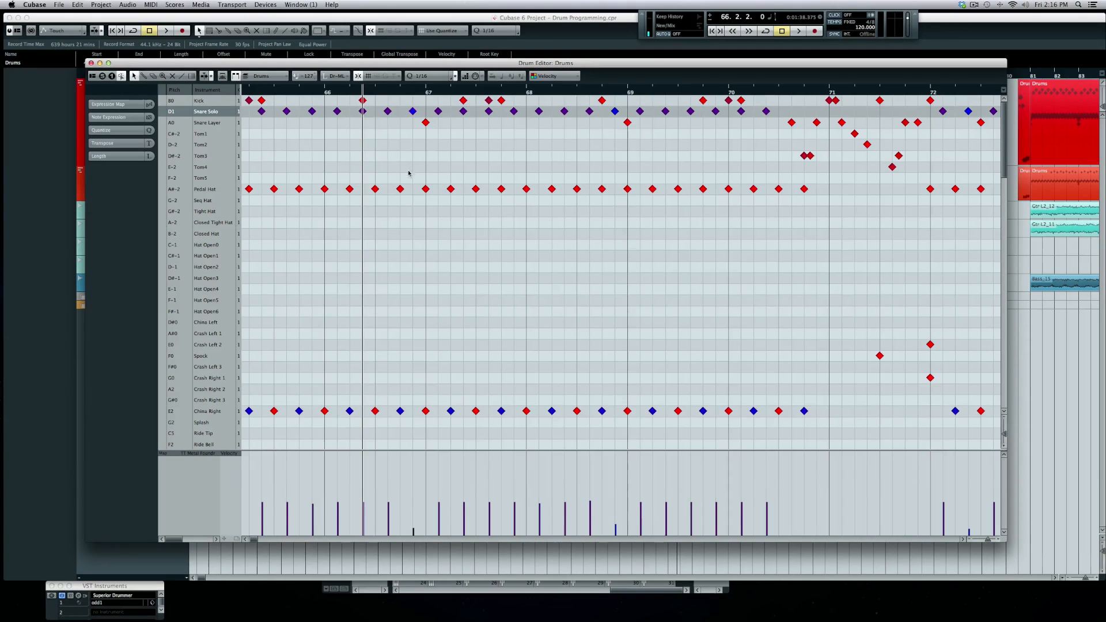
{"action": "left_click", "coordinate": [413, 504]}
{"action": "key", "text": "space"}
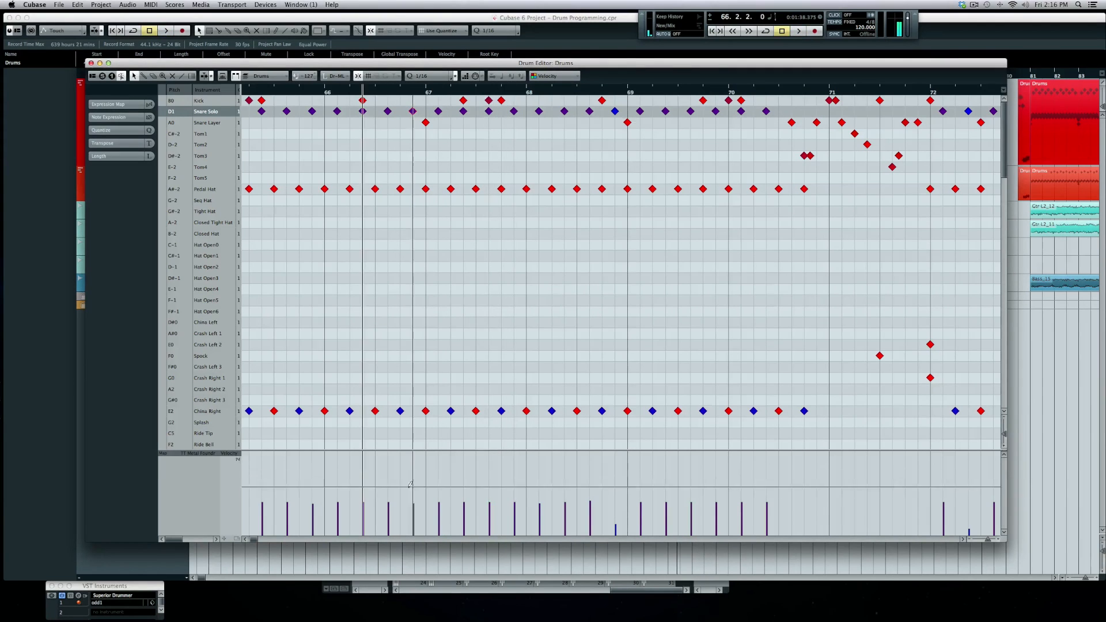
{"action": "left_click", "coordinate": [417, 522]}
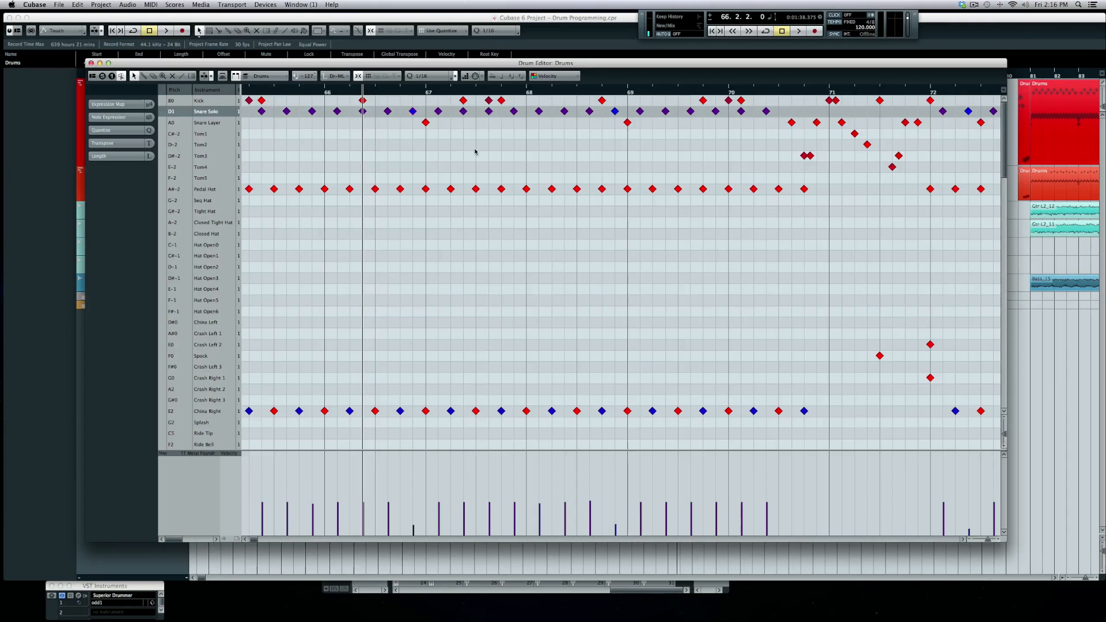
Rearrange the Snare Solo ghost notes in bar 64 into two close pairs and play the variation from bar 64.
{"action": "scroll", "coordinate": [475, 152], "scroll_direction": "left", "scroll_amount": 10}
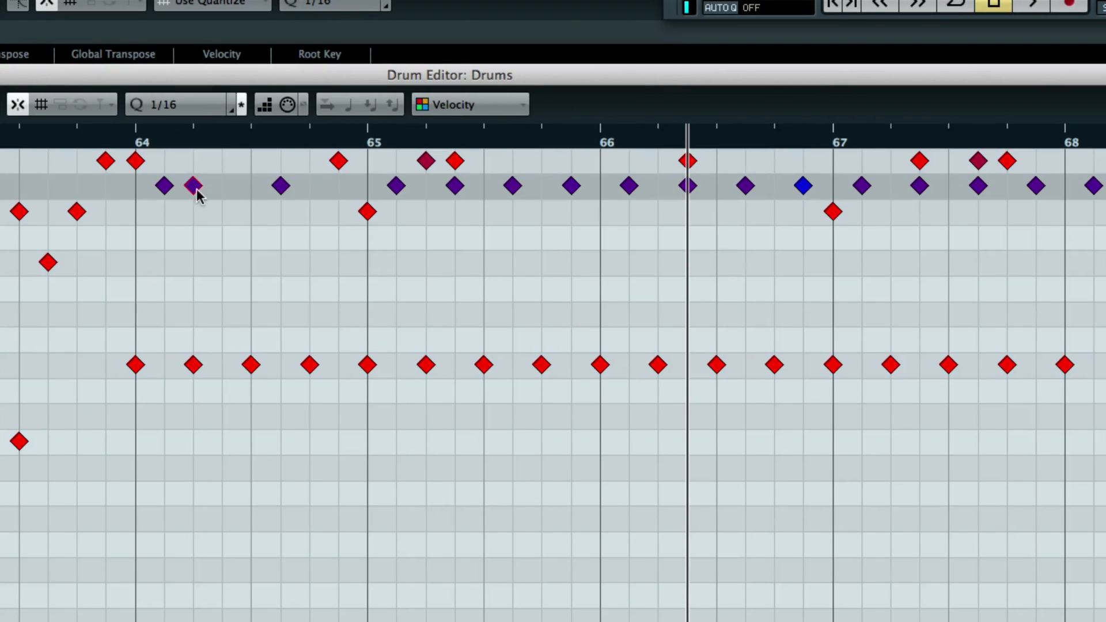
{"action": "right_click", "coordinate": [452, 115]}
{"action": "left_click", "coordinate": [235, 197]}
{"action": "left_click", "coordinate": [251, 185]}
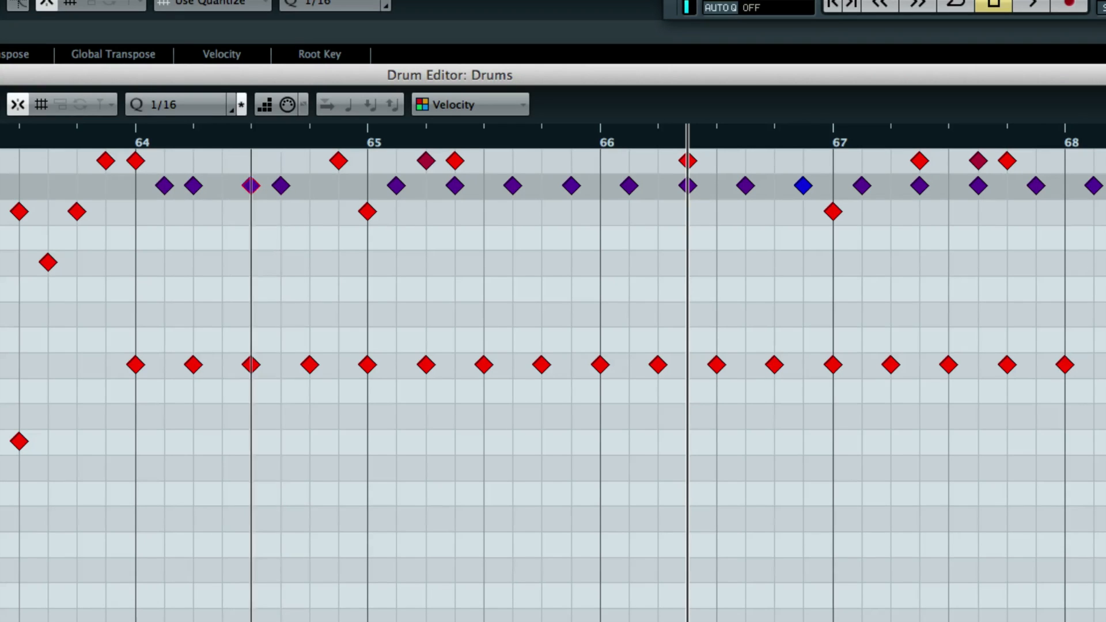
{"action": "left_click", "coordinate": [137, 141]}
{"action": "key", "text": "space"}
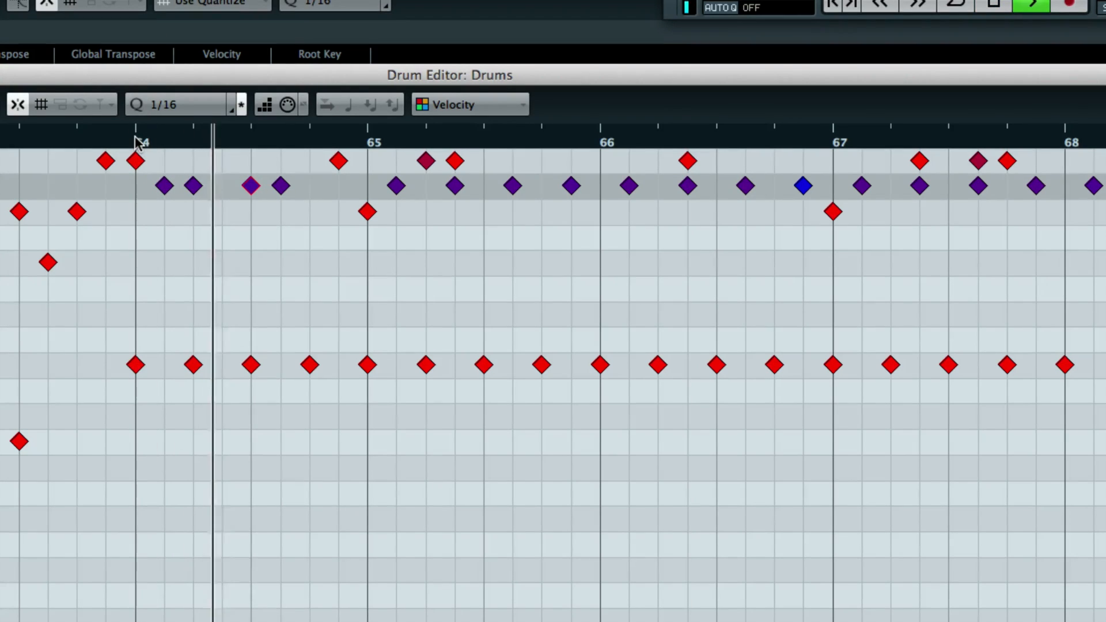
{"action": "key", "text": "space"}
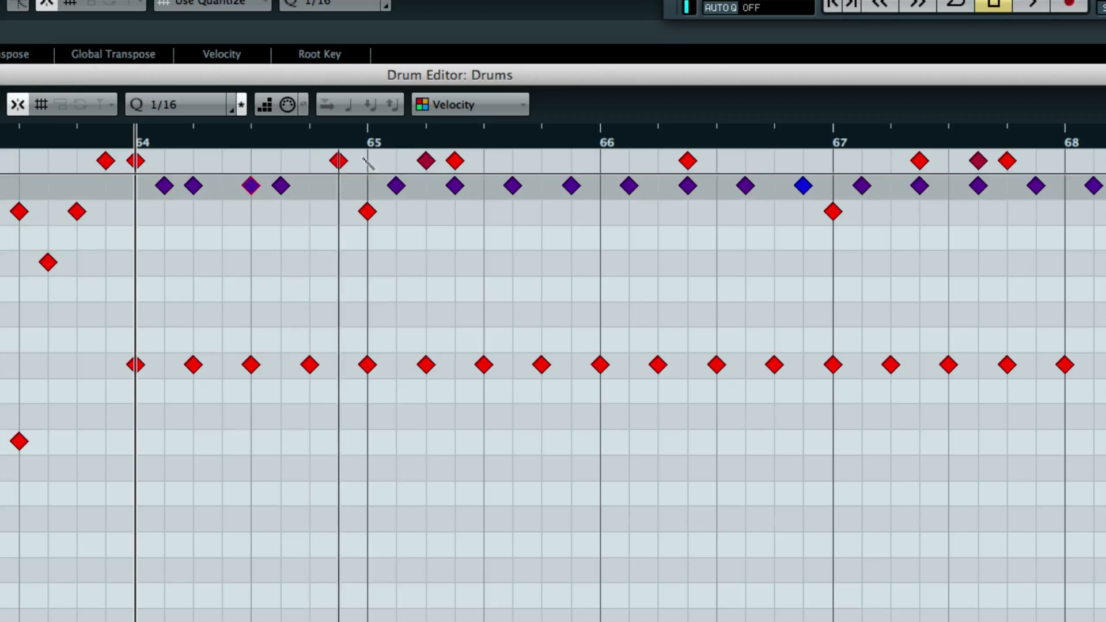
Redraw the Snare Solo ghost notes across bars 65 and 66 in closely spaced pairs and play from bar 64.
{"action": "left_click", "coordinate": [427, 187]}
{"action": "left_click", "coordinate": [447, 190]}
{"action": "left_click", "coordinate": [484, 186]}
{"action": "left_click", "coordinate": [600, 186]}
{"action": "left_click", "coordinate": [629, 186]}
{"action": "left_click", "coordinate": [658, 186]}
{"action": "left_click", "coordinate": [774, 186]}
{"action": "left_click", "coordinate": [803, 185]}
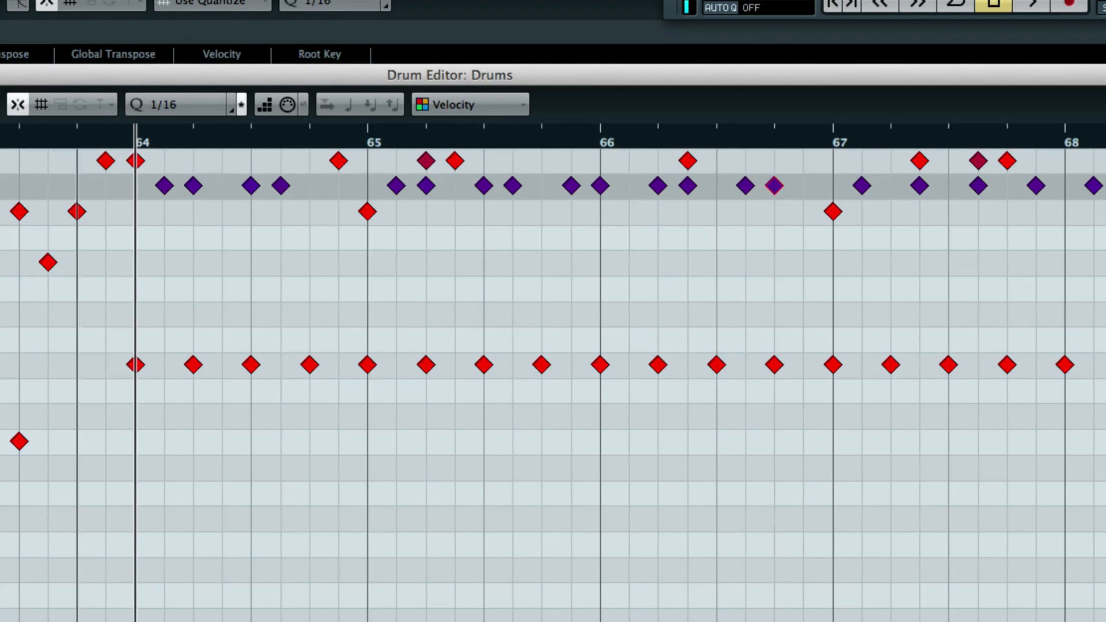
{"action": "key", "text": "space"}
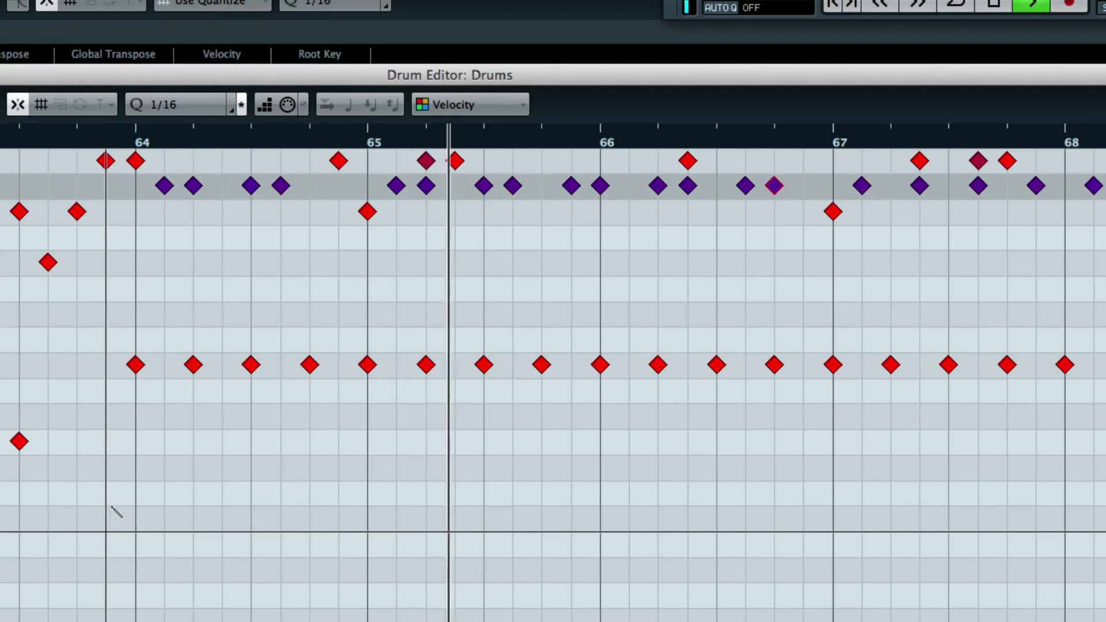
{"action": "key", "text": "space"}
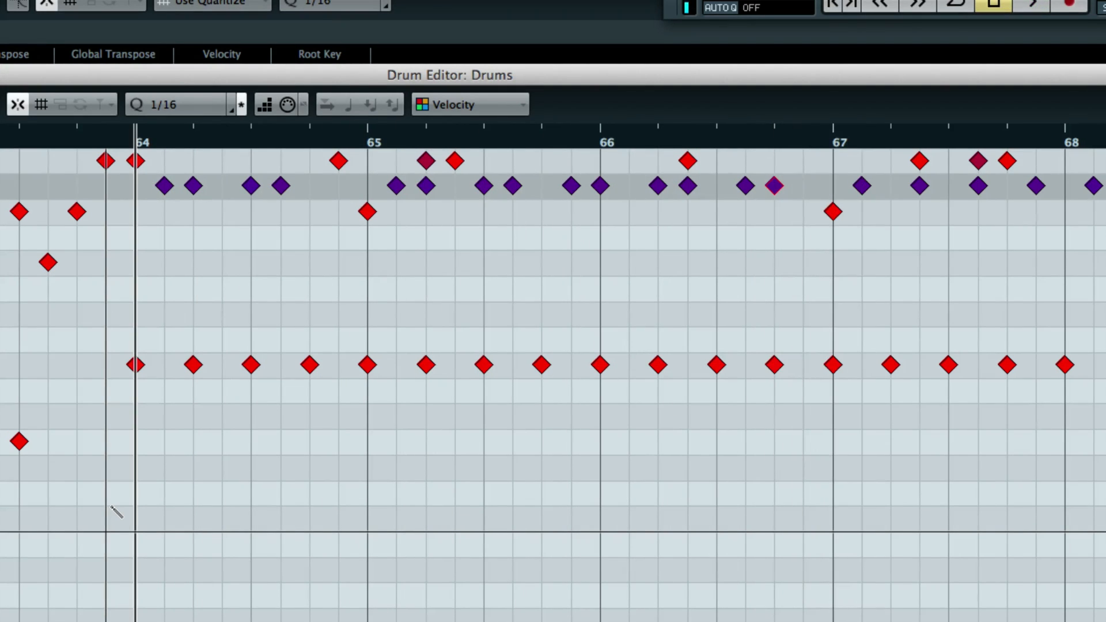
Undo the paired ghost-note edits on the Snare Solo lane in bars 64 to 66.
{"action": "key", "text": "super+z"}
{"action": "key", "text": "super+z"}
{"action": "key", "text": "super+z"}
{"action": "key", "text": "super+z"}
{"action": "key", "text": "super+z"}
{"action": "key", "text": "super+z"}
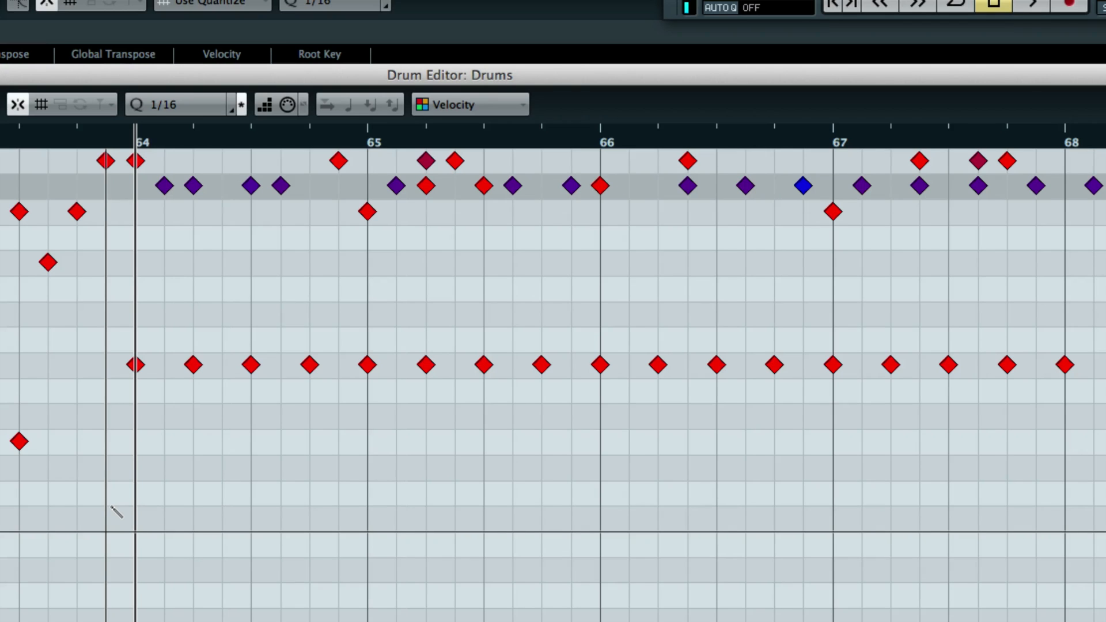
{"action": "key", "text": "super+z"}
{"action": "key", "text": "super+z"}
{"action": "key", "text": "super+z"}
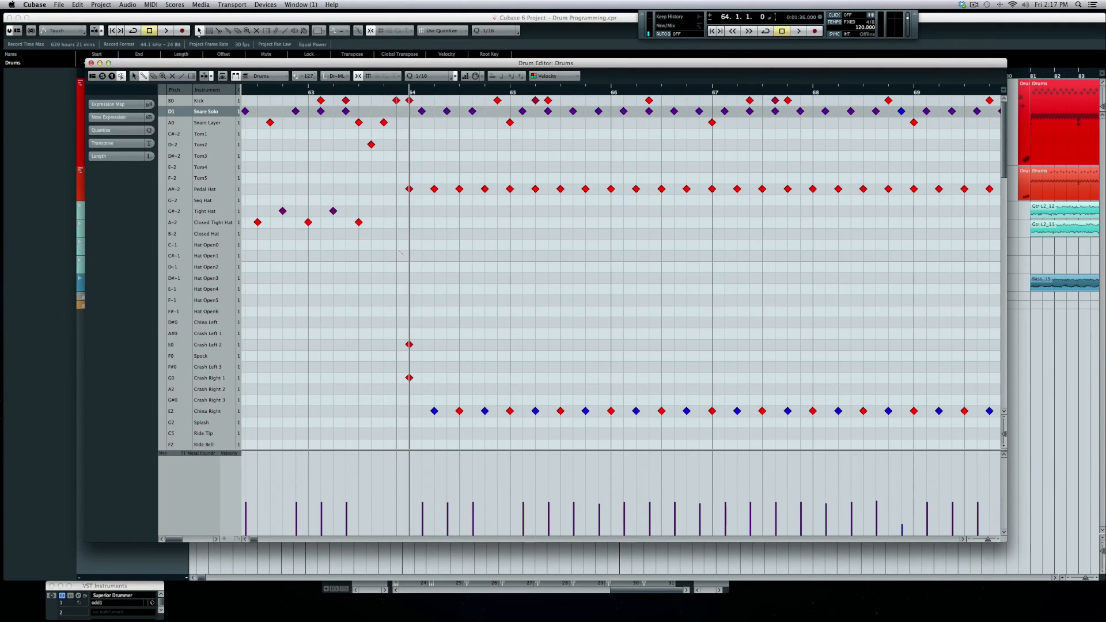
Play the groove from bar 69, cue the fill in bar 70 and audition its first Tom3 note.
{"action": "scroll", "coordinate": [399, 252], "scroll_direction": "right", "scroll_amount": 10}
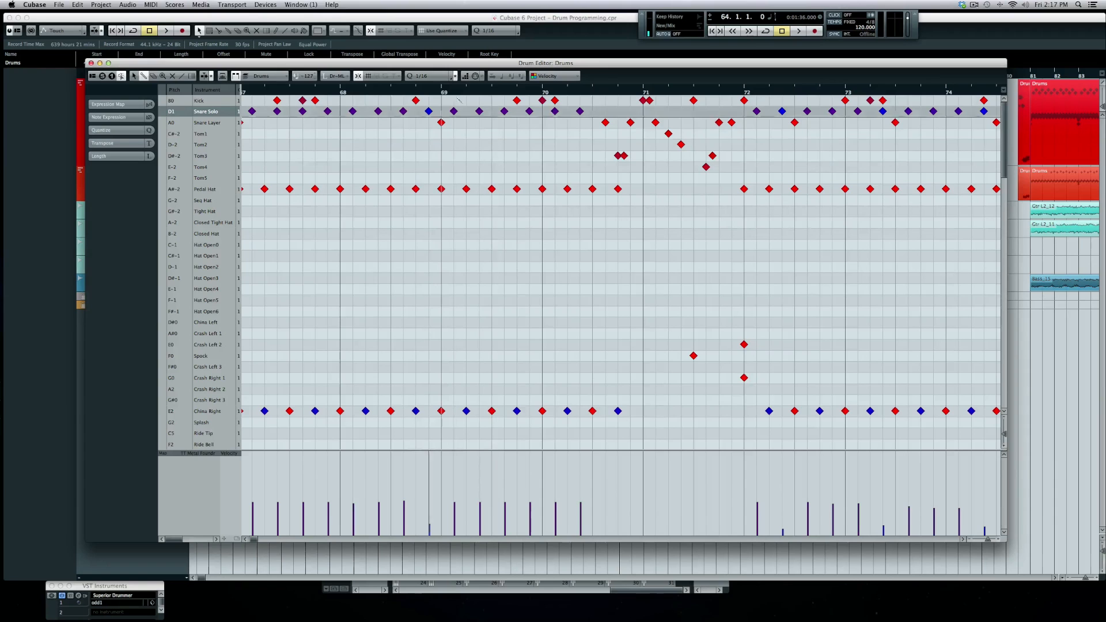
{"action": "left_click", "coordinate": [437, 92]}
{"action": "key", "text": "space"}
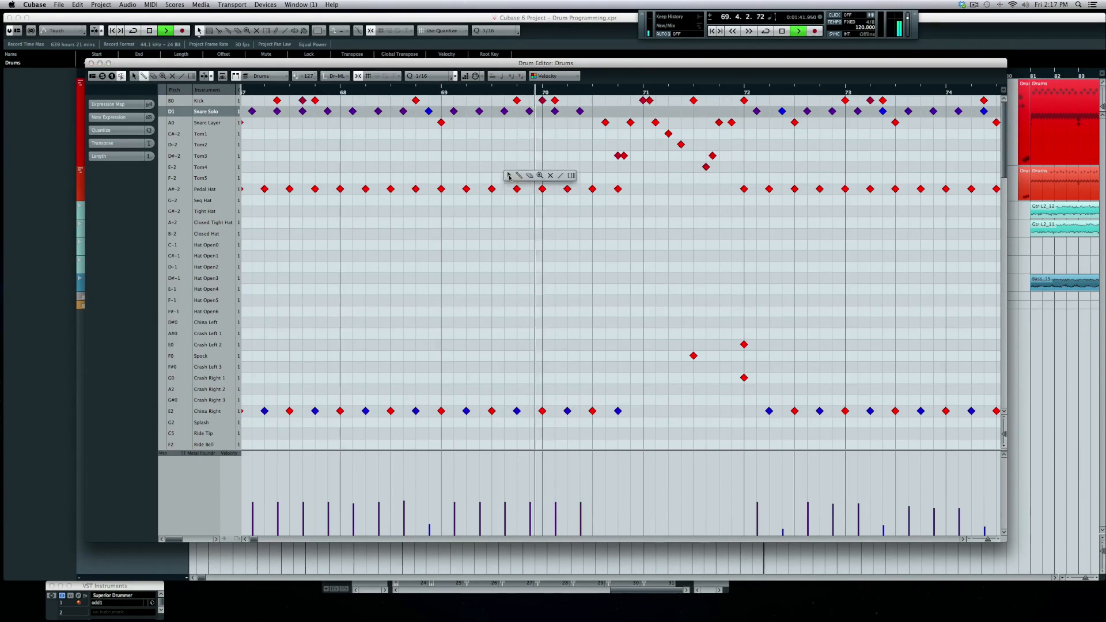
{"action": "key", "text": "space"}
{"action": "left_click", "coordinate": [579, 91]}
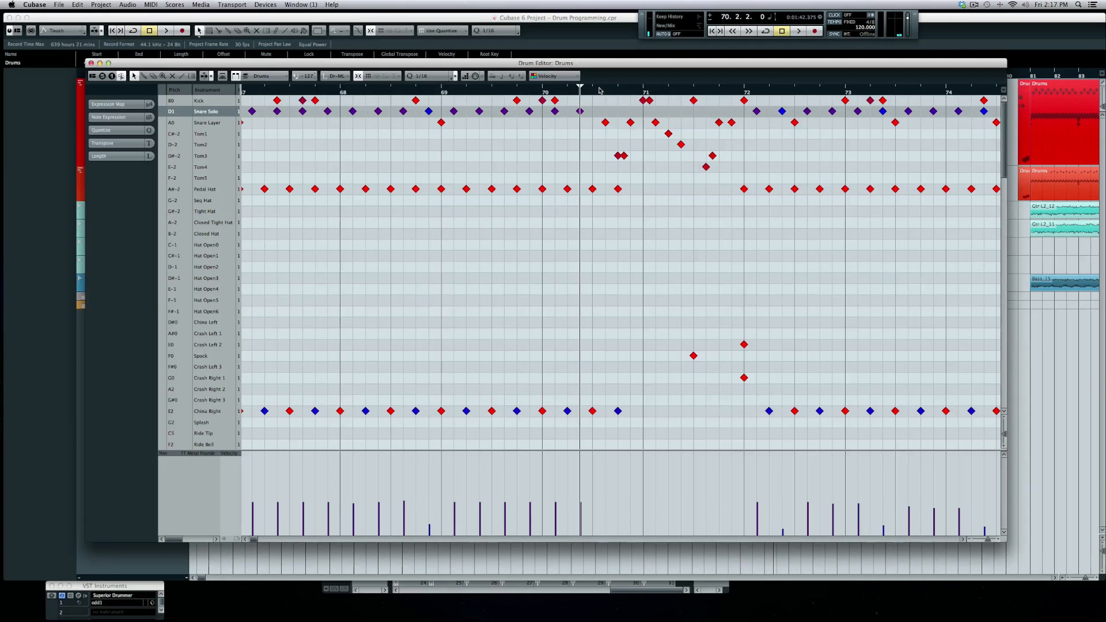
{"action": "left_click", "coordinate": [617, 157]}
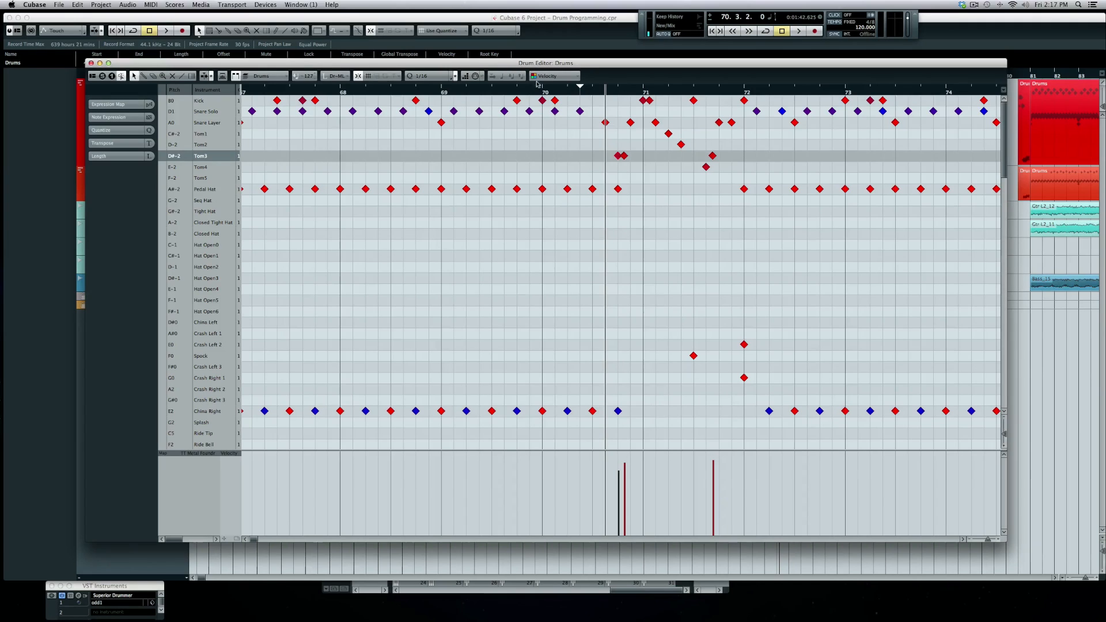
Audition the Kick, Snare Layer and Tom3 hits from bars 69 to 71 and play the fill into bar 72.
{"action": "left_click", "coordinate": [517, 101]}
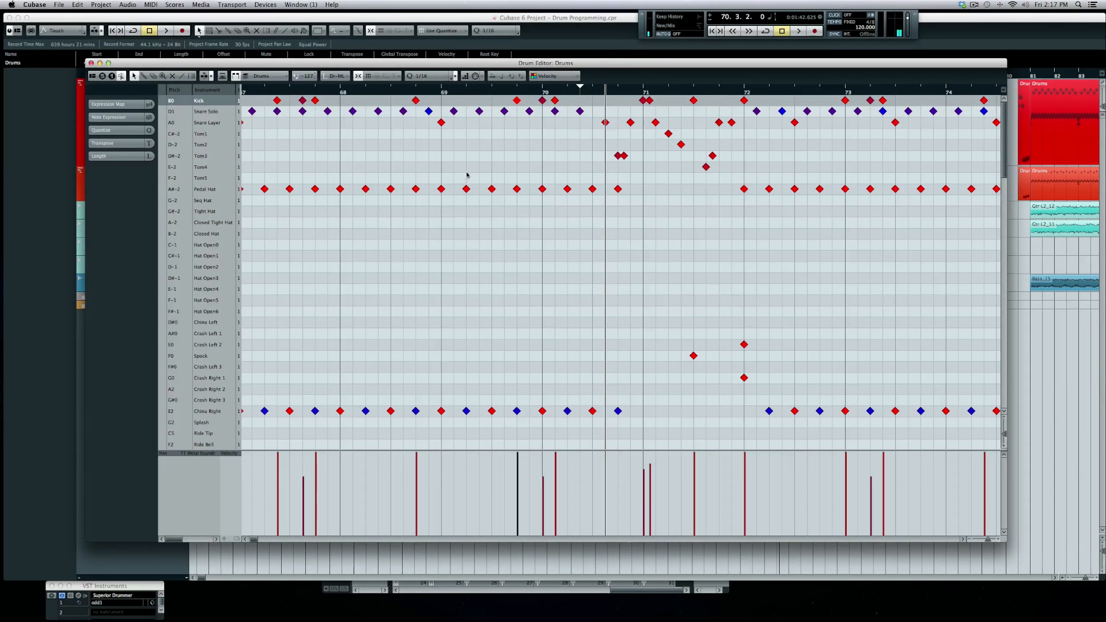
{"action": "left_click", "coordinate": [441, 123]}
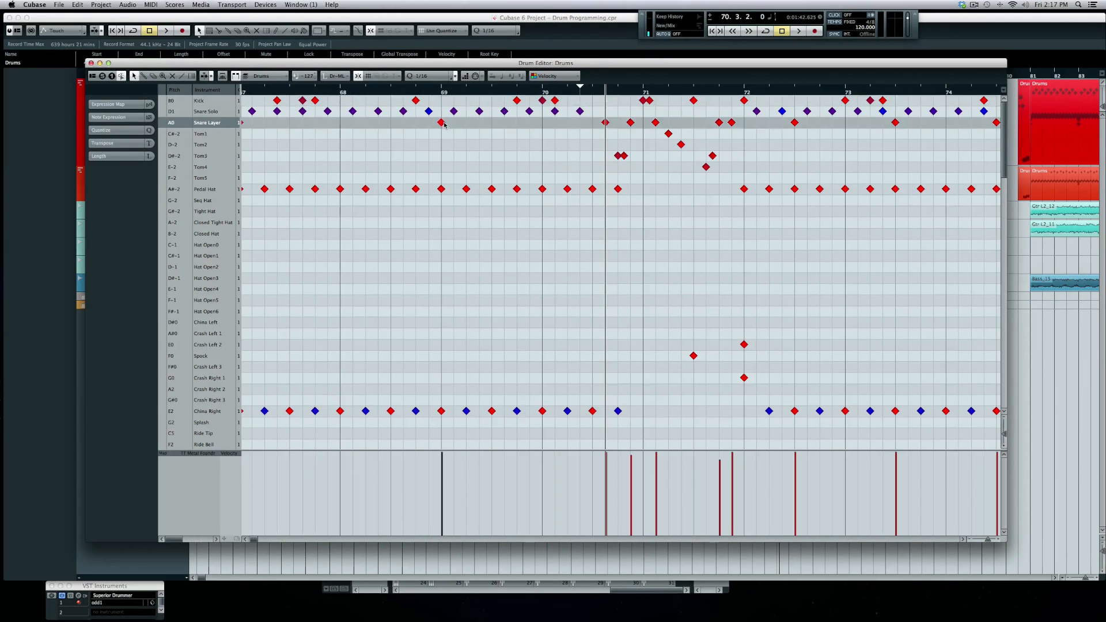
{"action": "left_click", "coordinate": [542, 101]}
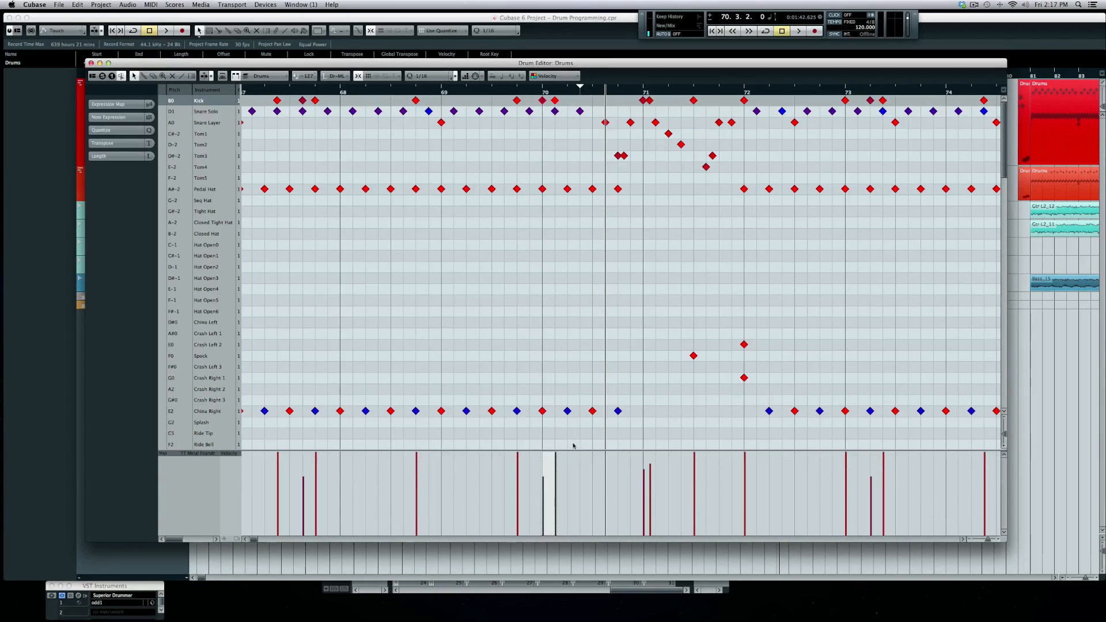
{"action": "left_click", "coordinate": [619, 158]}
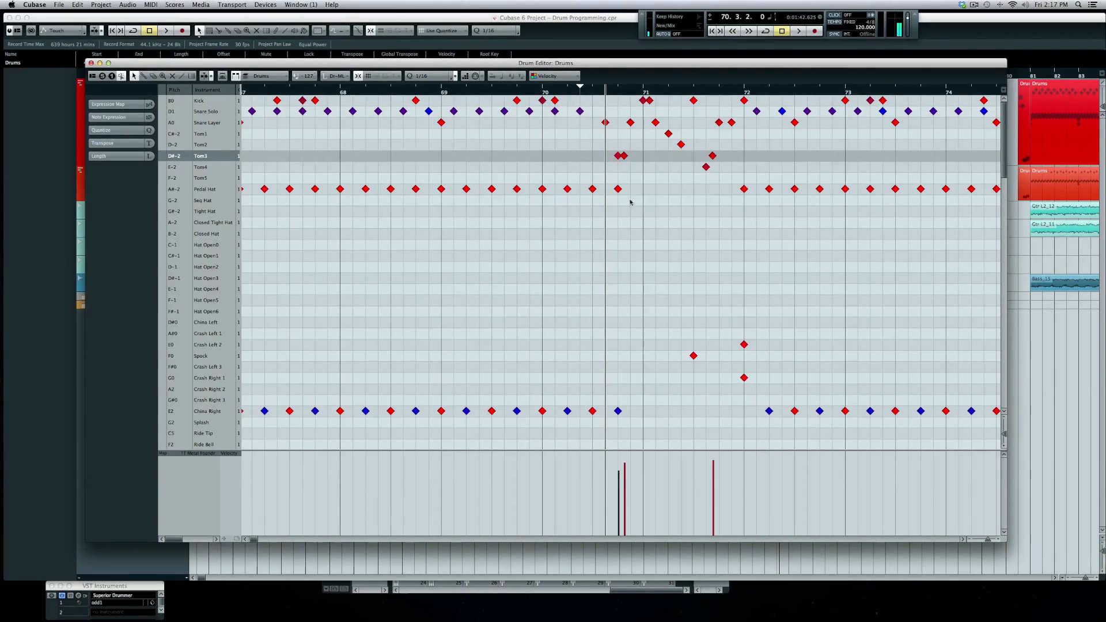
{"action": "left_click", "coordinate": [643, 100]}
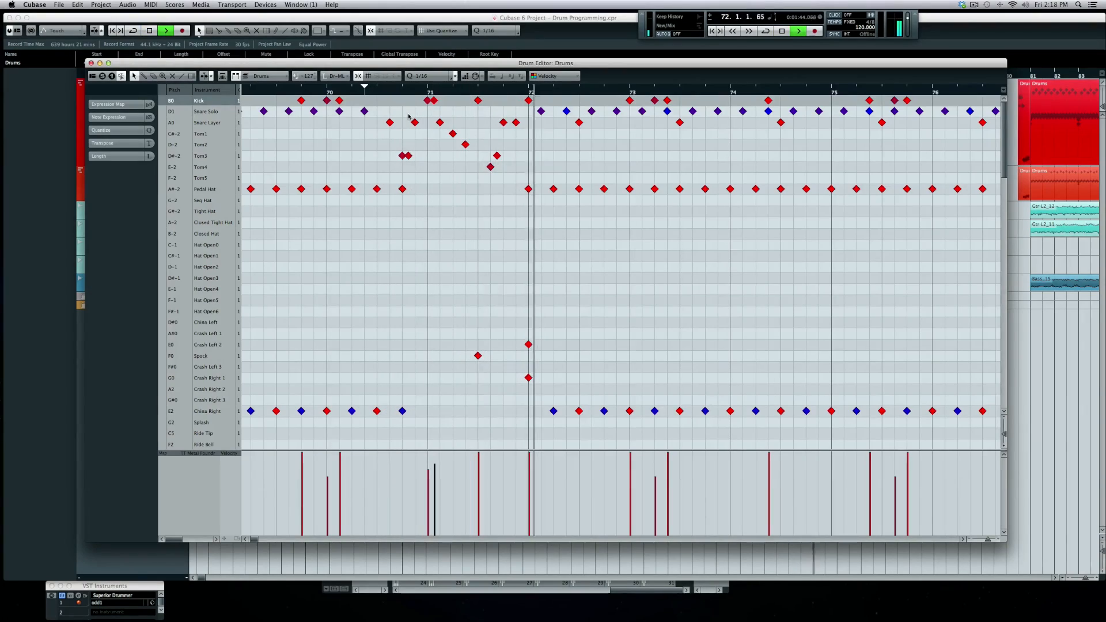
{"action": "key", "text": "space"}
Try the Snare Layer hit from the middle of bar 72 at the start of bar 73 and play from bar 72.
{"action": "left_click", "coordinate": [525, 94]}
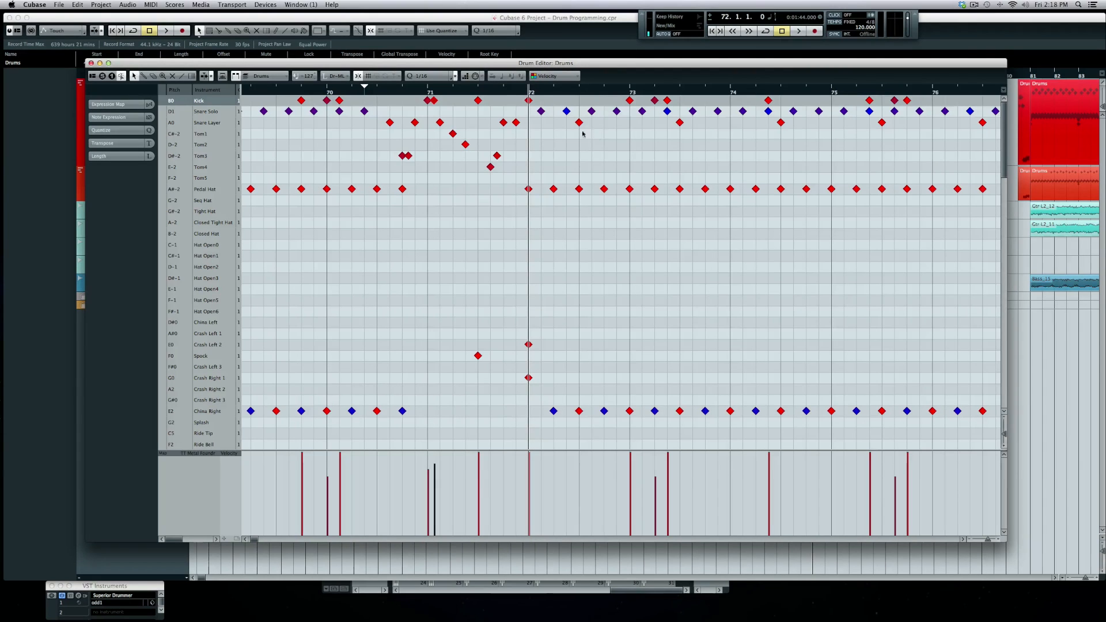
{"action": "left_click", "coordinate": [578, 125]}
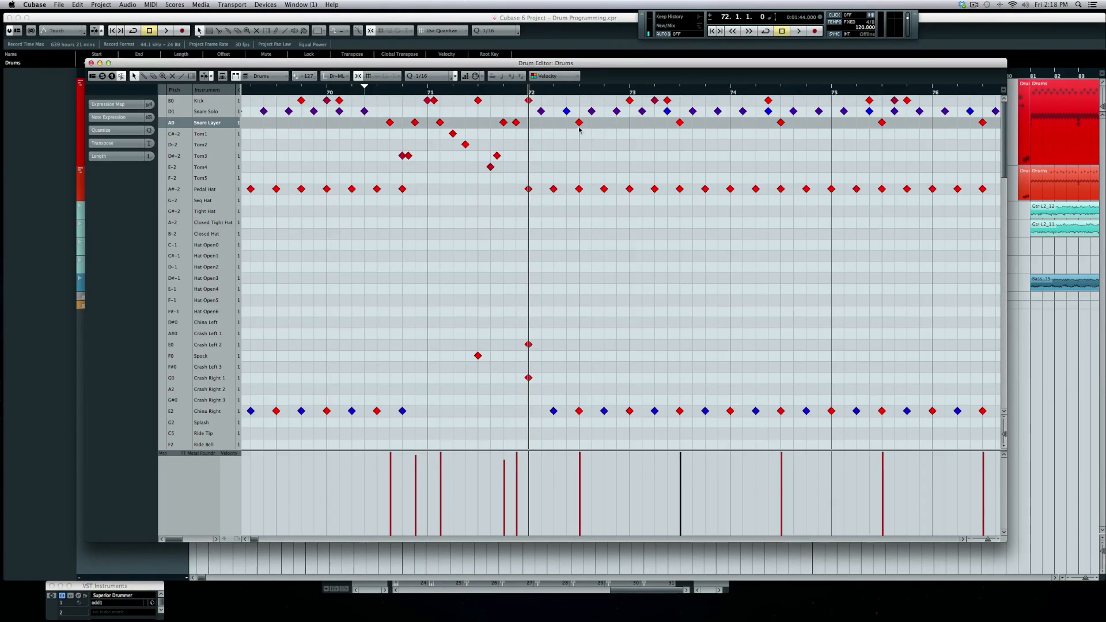
{"action": "left_click_drag", "start_coordinate": [579, 123], "coordinate": [629, 123]}
{"action": "key", "text": "space"}
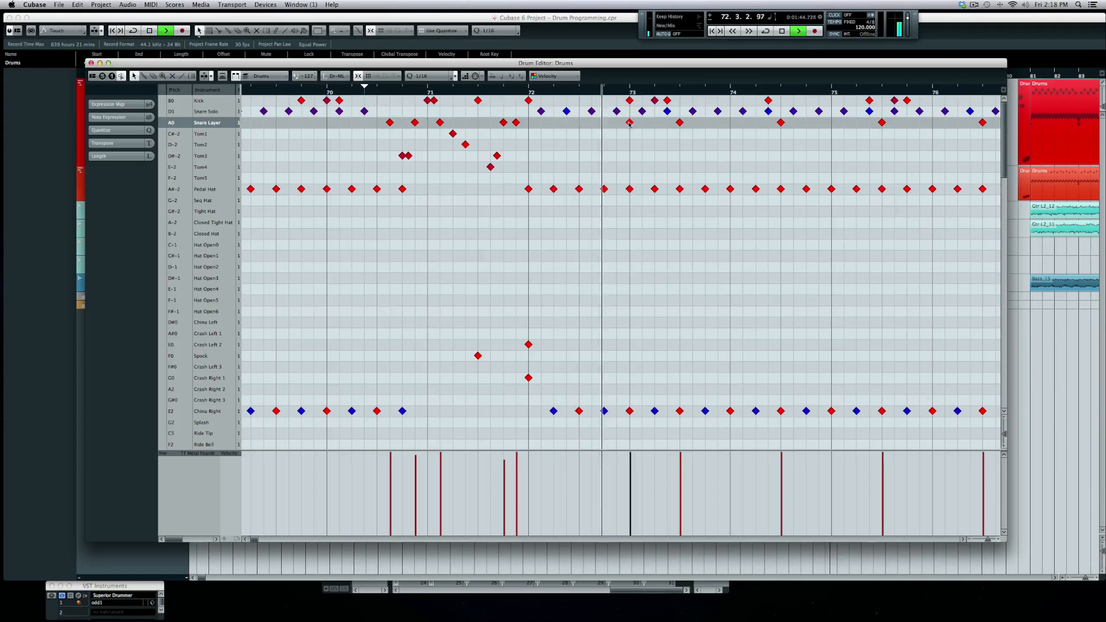
{"action": "key", "text": "space"}
Move the Snare Layer hit at bar 73 back to the middle of bar 72 and play from bar 72.
{"action": "left_click_drag", "start_coordinate": [629, 123], "coordinate": [575, 125]}
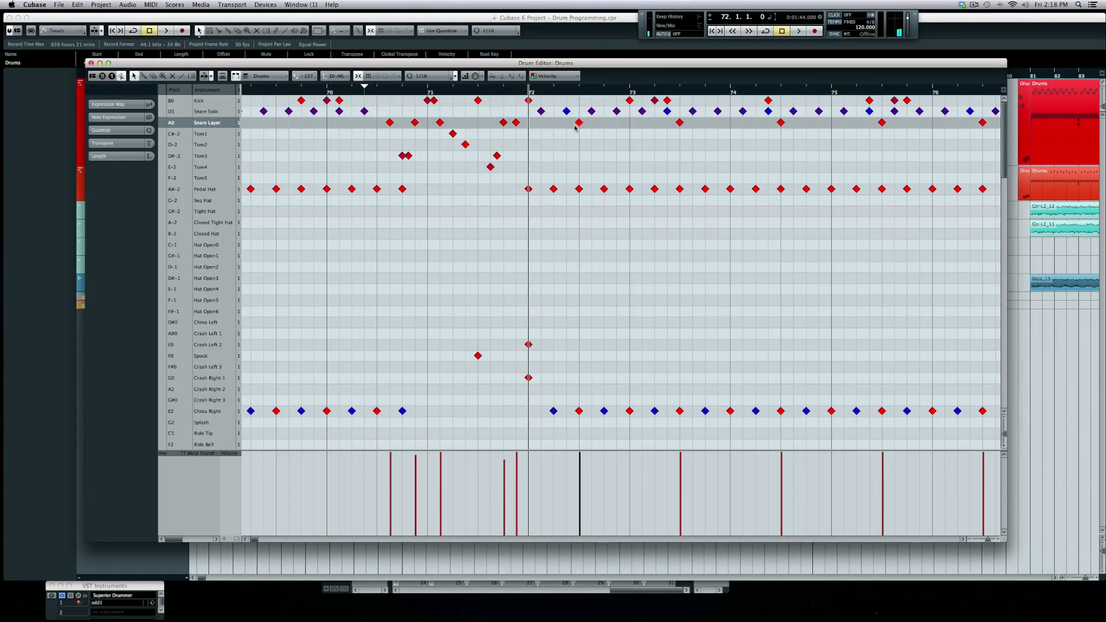
{"action": "key", "text": "space"}
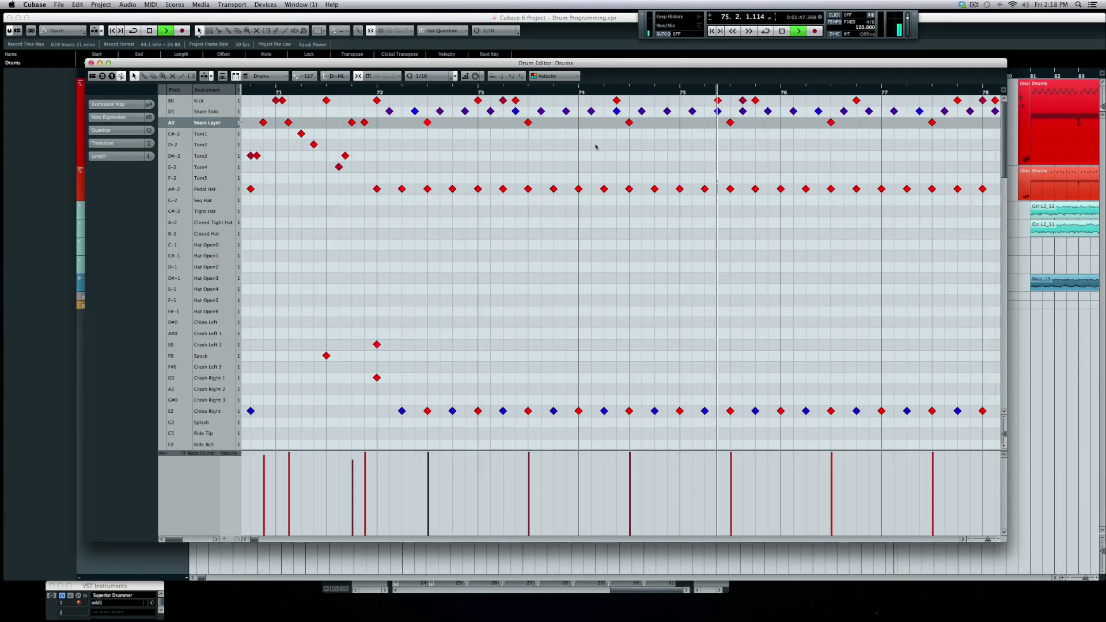
Close the drum editor and play the arrangement from bar 64 and from bar 72 to compare the two grooves.
{"action": "key", "text": "space"}
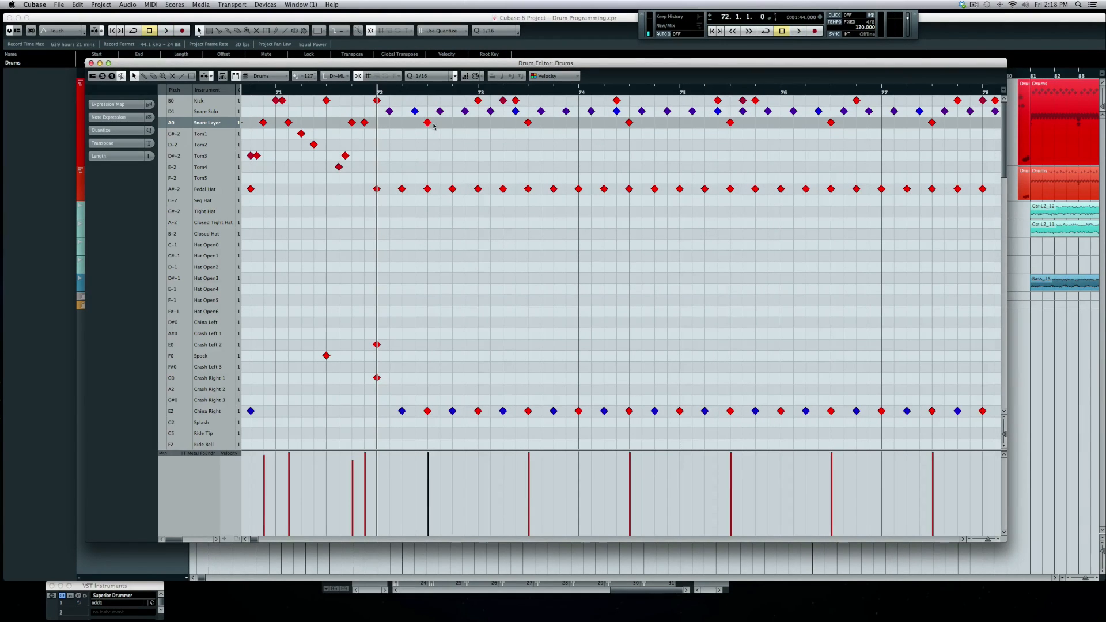
{"action": "left_click", "coordinate": [91, 63]}
{"action": "left_click", "coordinate": [622, 79]}
{"action": "key", "text": "space"}
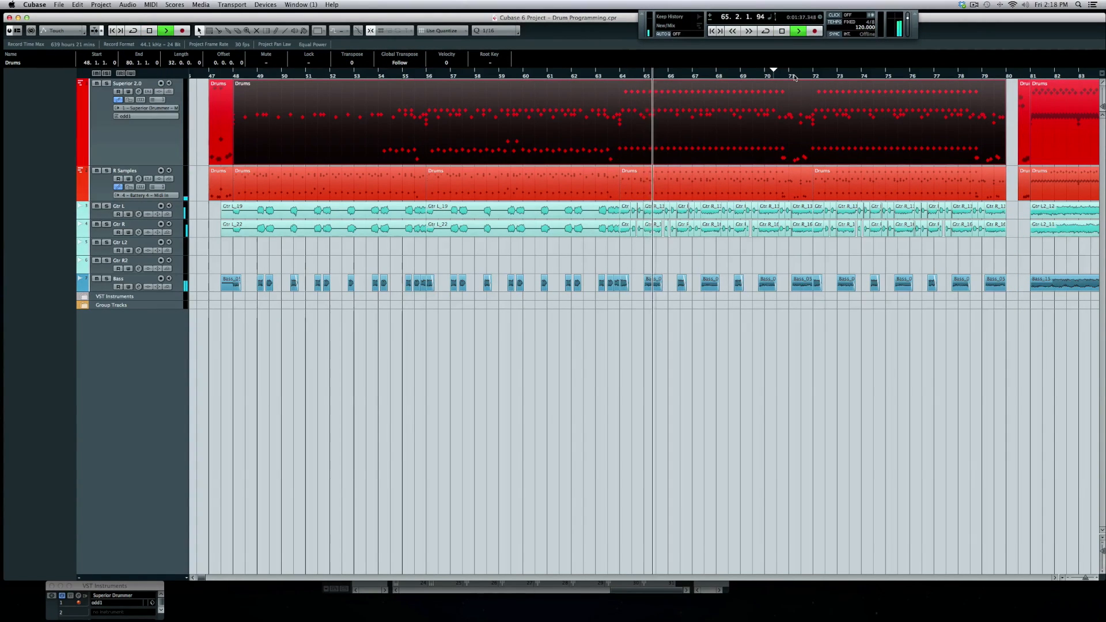
{"action": "left_click", "coordinate": [812, 77]}
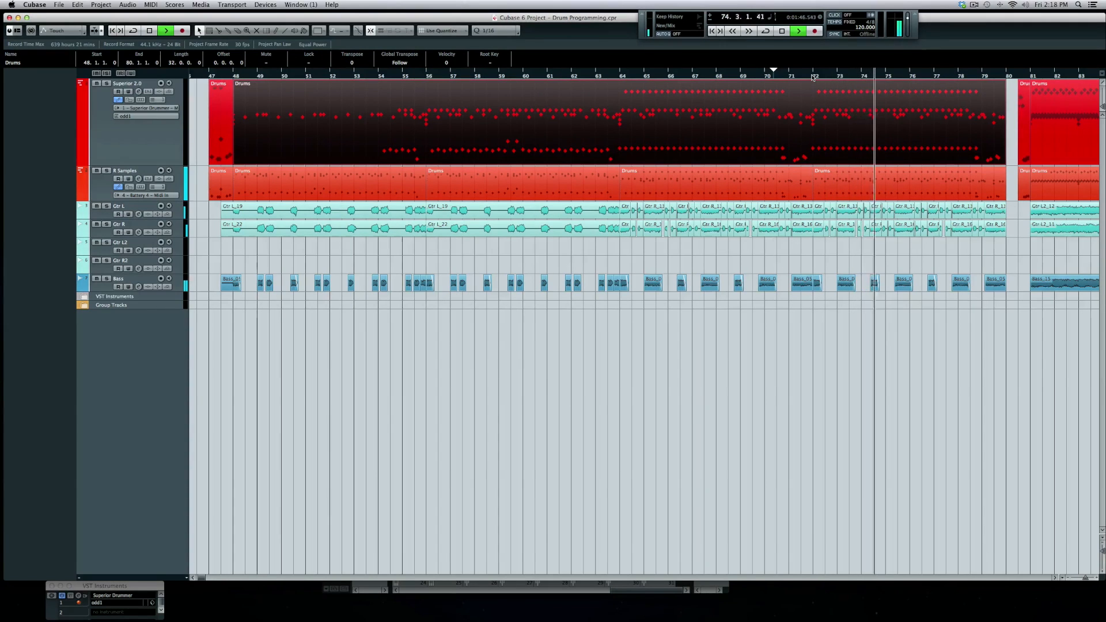
{"action": "key", "text": "space"}
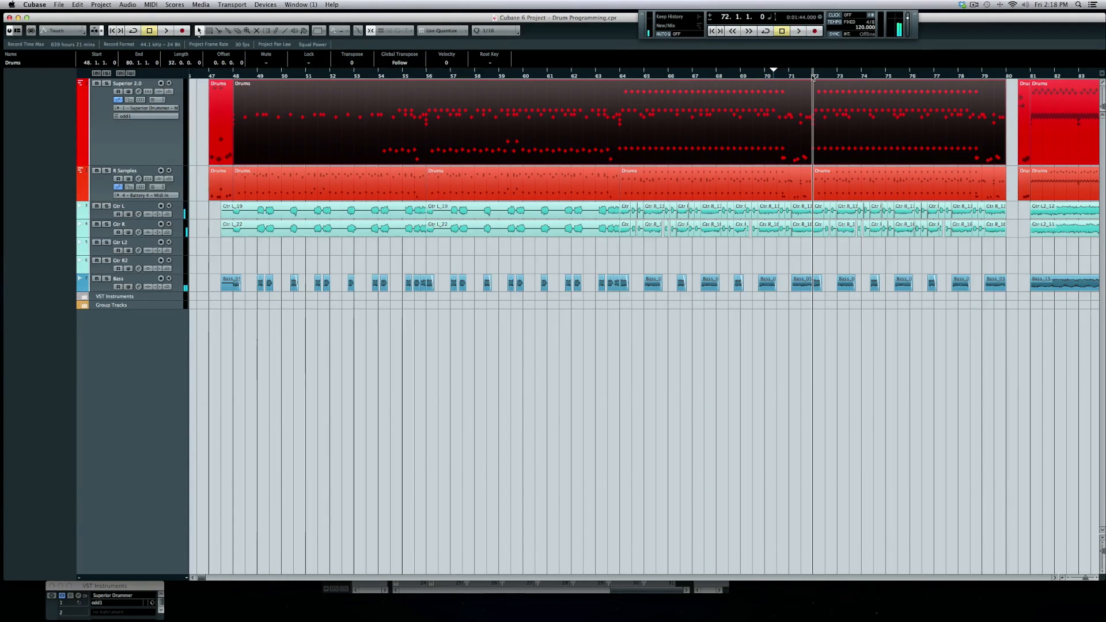
Try a Kick hit under the Snare Layer hit in the middle of bar 72 of the Drums part and remove it.
{"action": "double_click", "coordinate": [833, 122]}
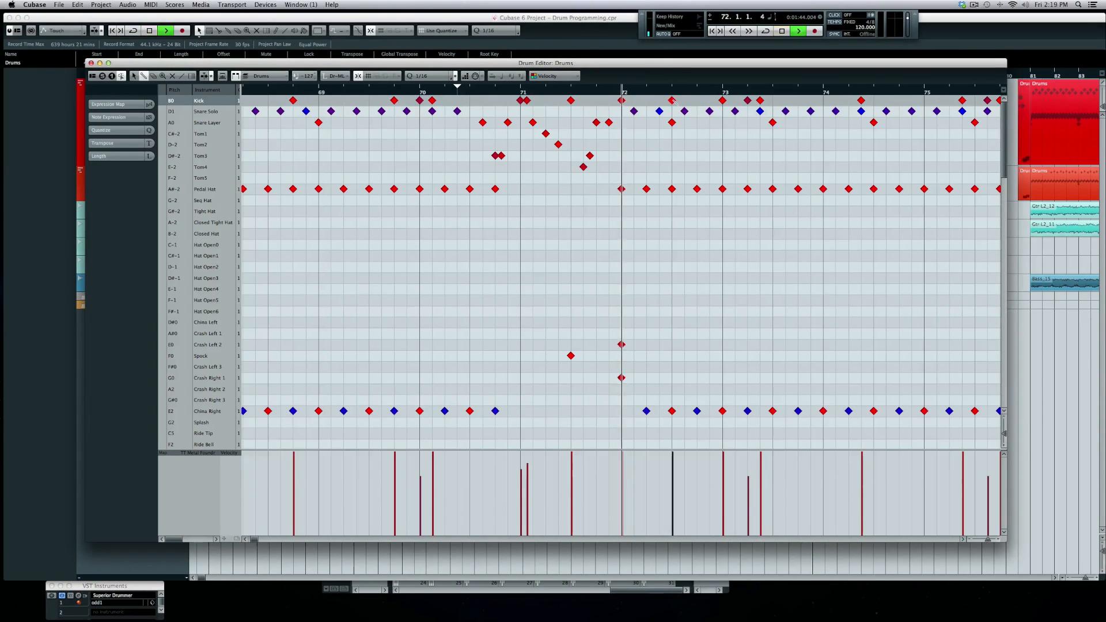
{"action": "key", "text": "space"}
{"action": "left_click", "coordinate": [671, 100]}
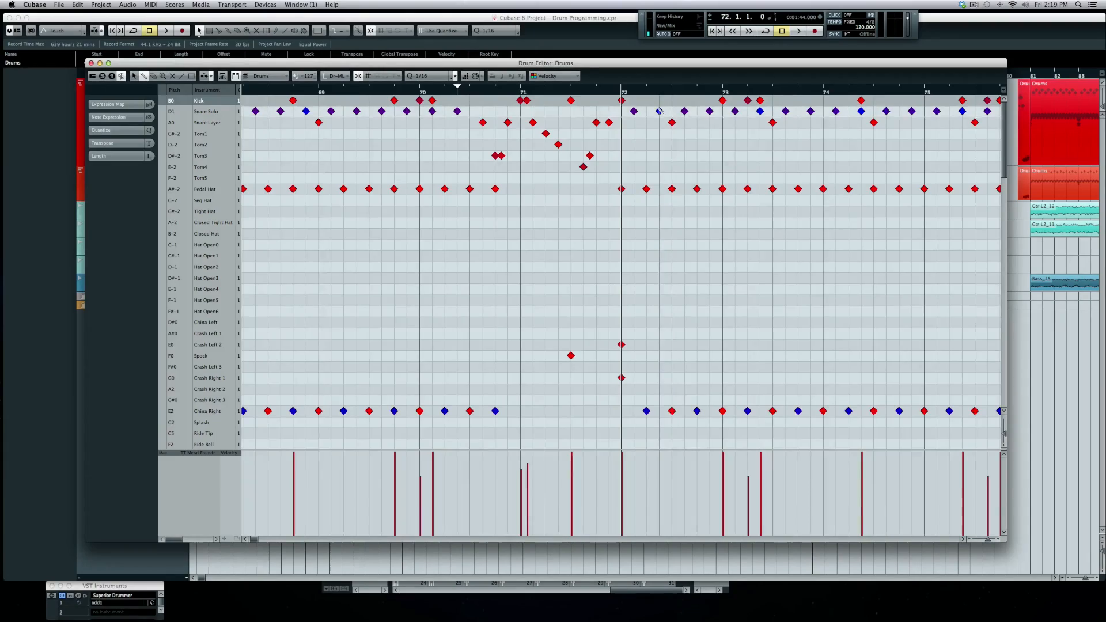
Examine where the Kick hits fall relative to the Snare Layer hits across the Drums part, from bar 53 to bar 78.
{"action": "scroll", "coordinate": [660, 110], "scroll_direction": "right", "scroll_amount": 5}
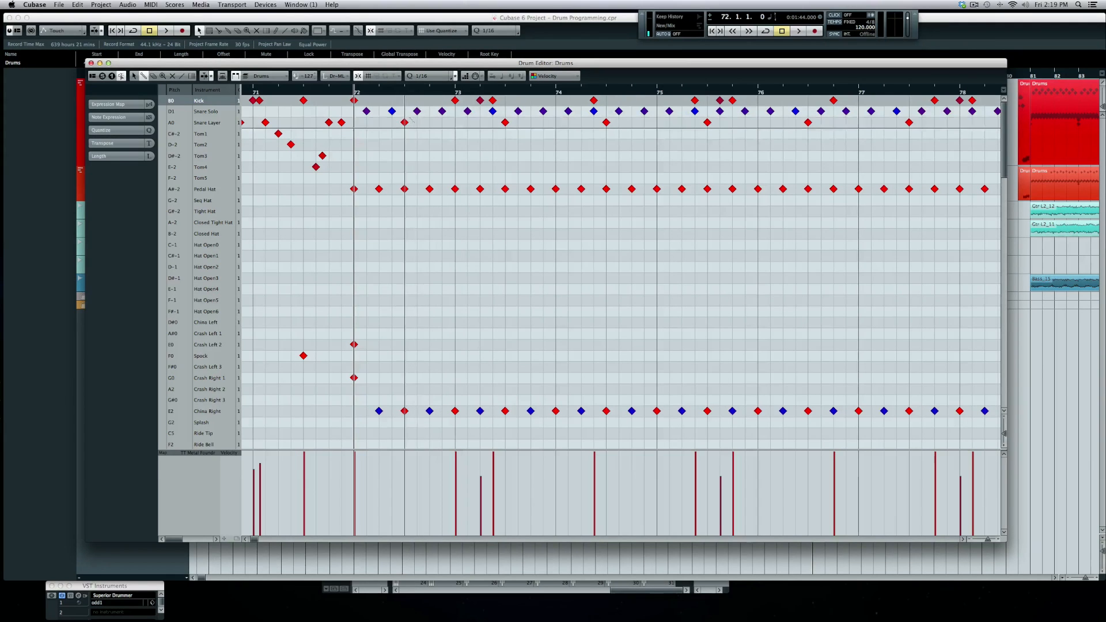
{"action": "scroll", "coordinate": [507, 135], "scroll_direction": "right", "scroll_amount": 3}
{"action": "scroll", "coordinate": [507, 135], "scroll_direction": "left", "scroll_amount": 20}
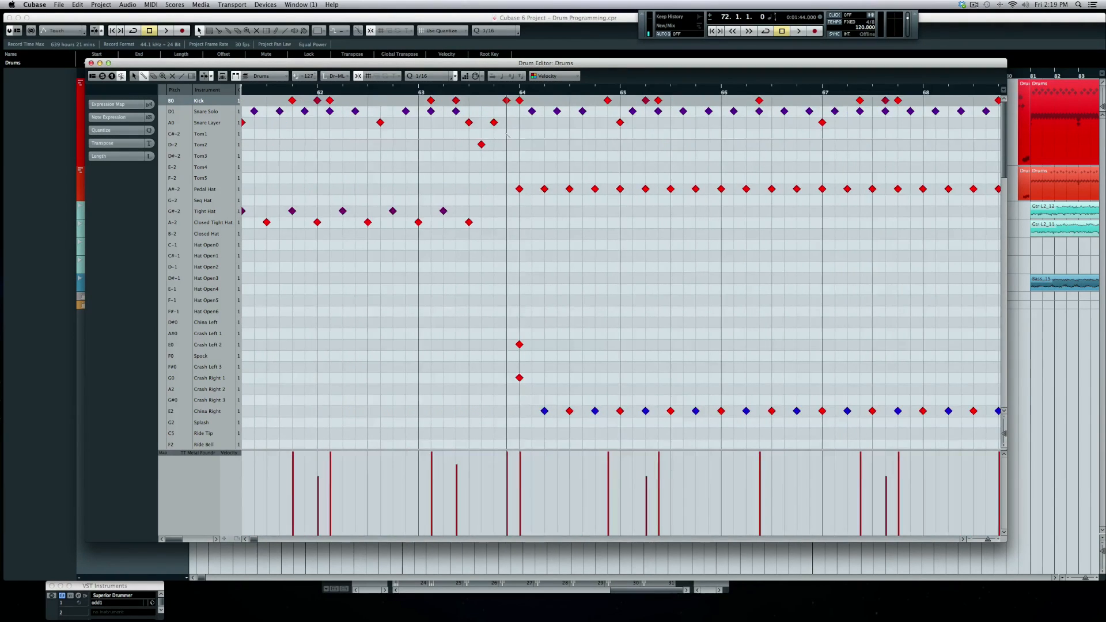
{"action": "scroll", "coordinate": [507, 135], "scroll_direction": "right", "scroll_amount": 5}
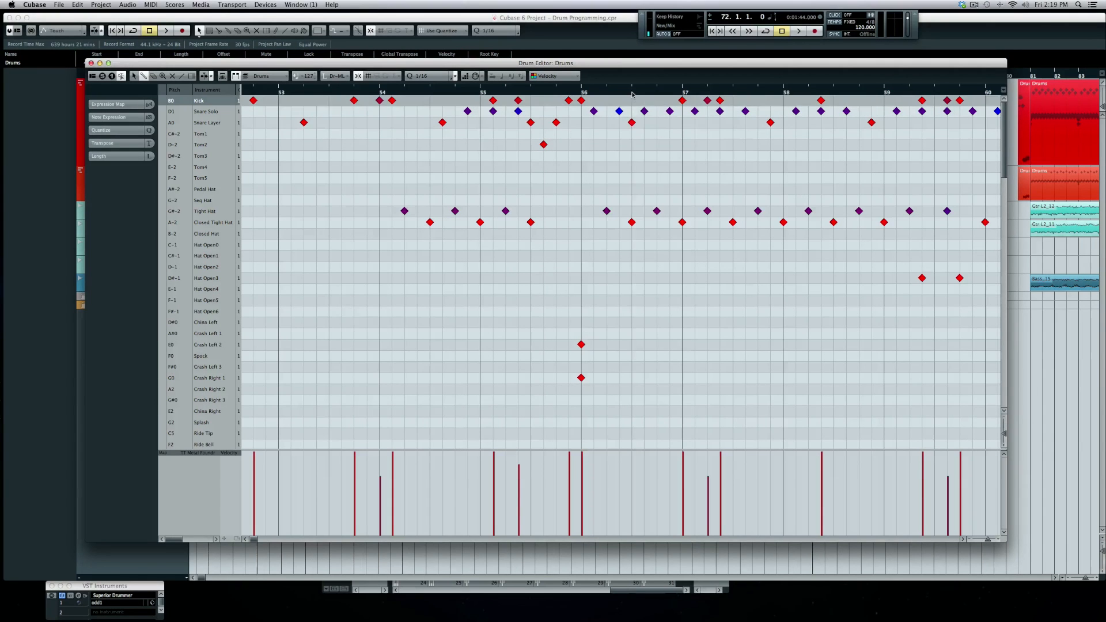
{"action": "scroll", "coordinate": [596, 114], "scroll_direction": "left", "scroll_amount": 8}
{"action": "scroll", "coordinate": [596, 114], "scroll_direction": "right", "scroll_amount": 4}
{"action": "scroll", "coordinate": [597, 114], "scroll_direction": "left", "scroll_amount": 3}
{"action": "scroll", "coordinate": [596, 114], "scroll_direction": "right", "scroll_amount": 20}
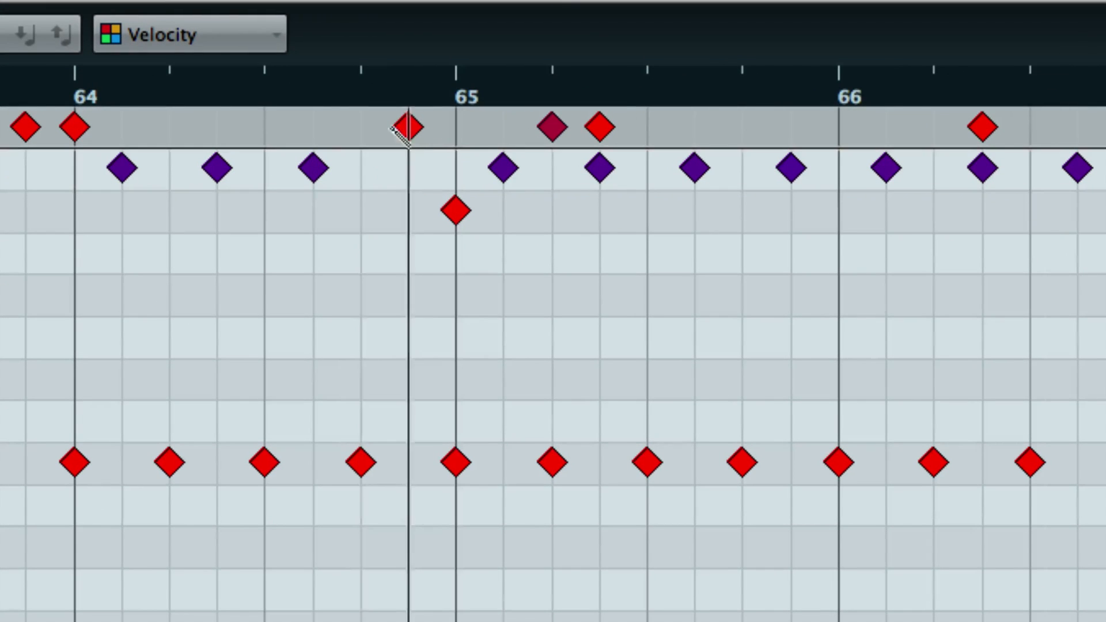
Play from bar 64, remove the Kick hit one sixteenth before bar 65 and play the passage again without it.
{"action": "left_click", "coordinate": [69, 87]}
{"action": "key", "text": "space"}
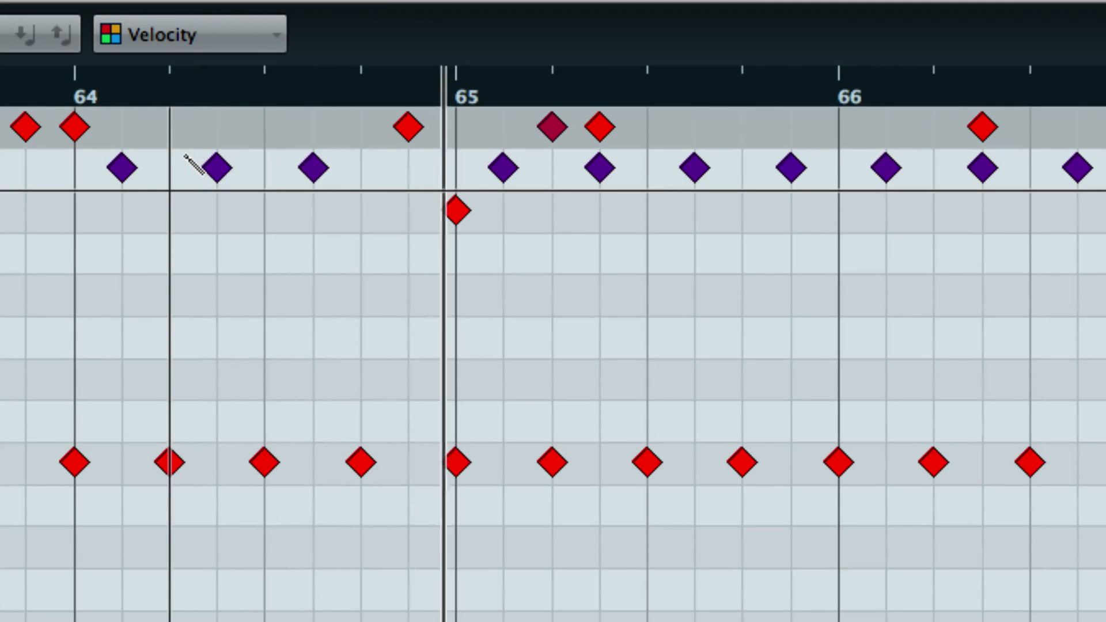
{"action": "key", "text": "space"}
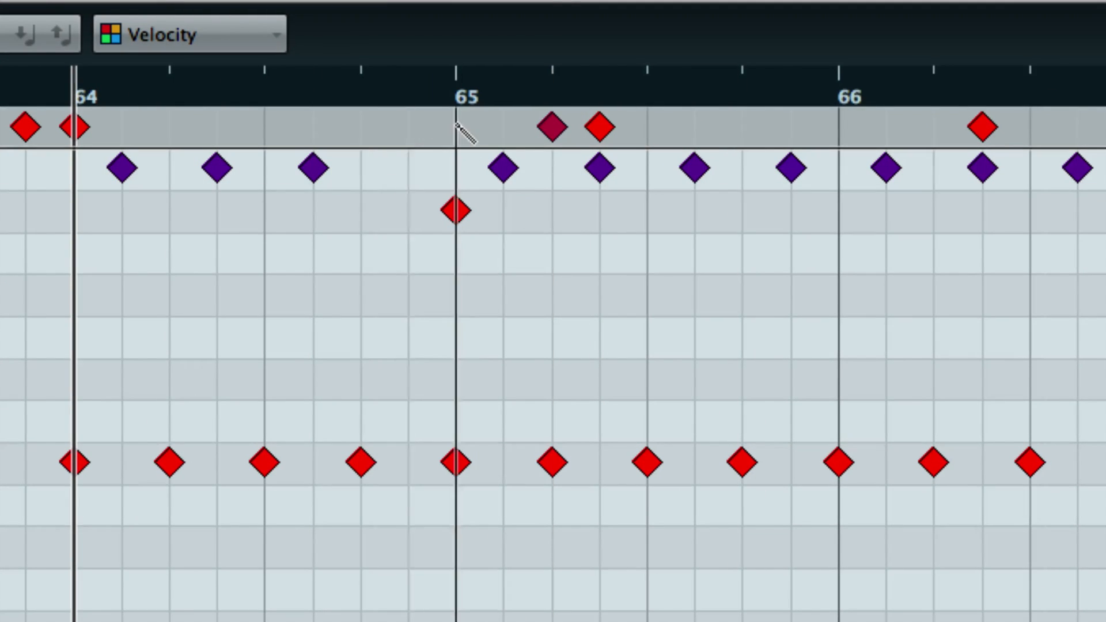
{"action": "key", "text": "space"}
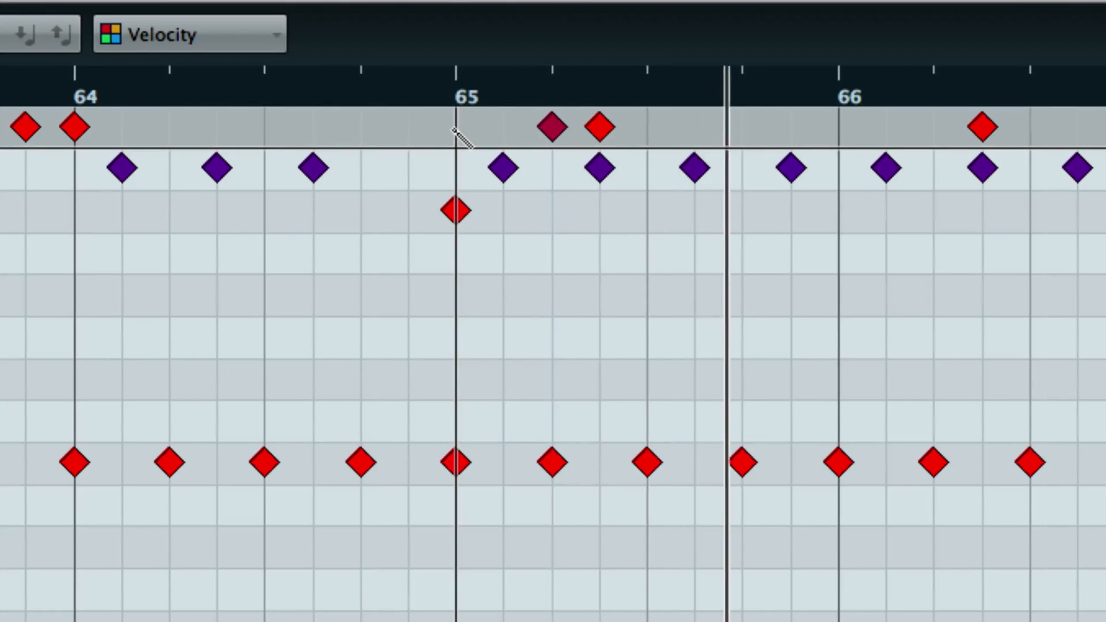
{"action": "key", "text": "space"}
Try a Kick hit together with the Snare Layer hit at the start of bar 65 and play the passage.
{"action": "left_click", "coordinate": [453, 78]}
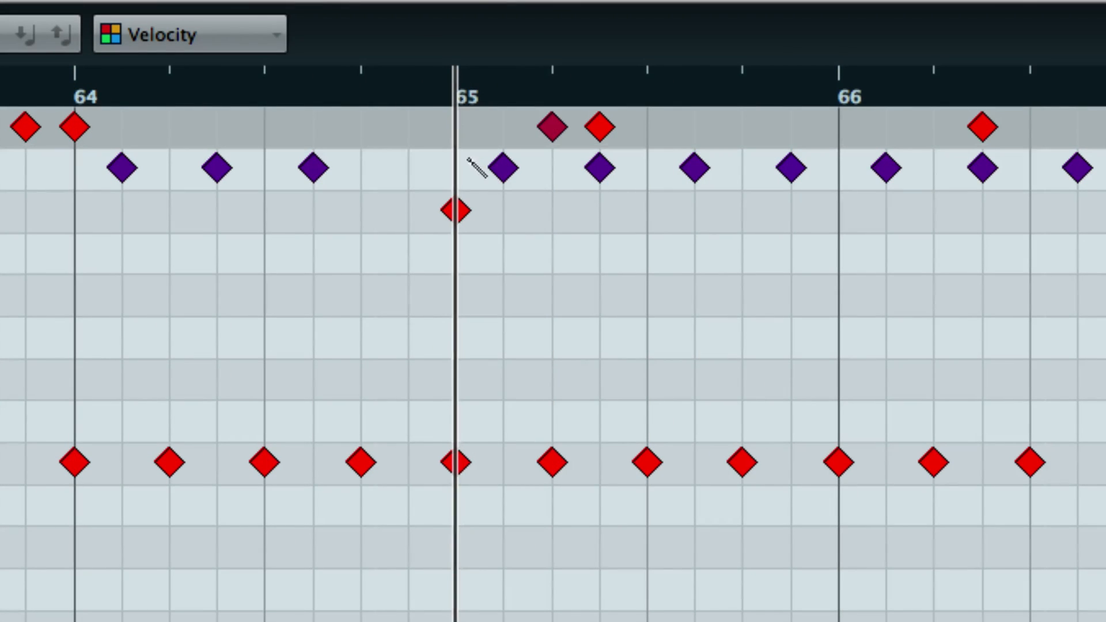
{"action": "left_click", "coordinate": [456, 127]}
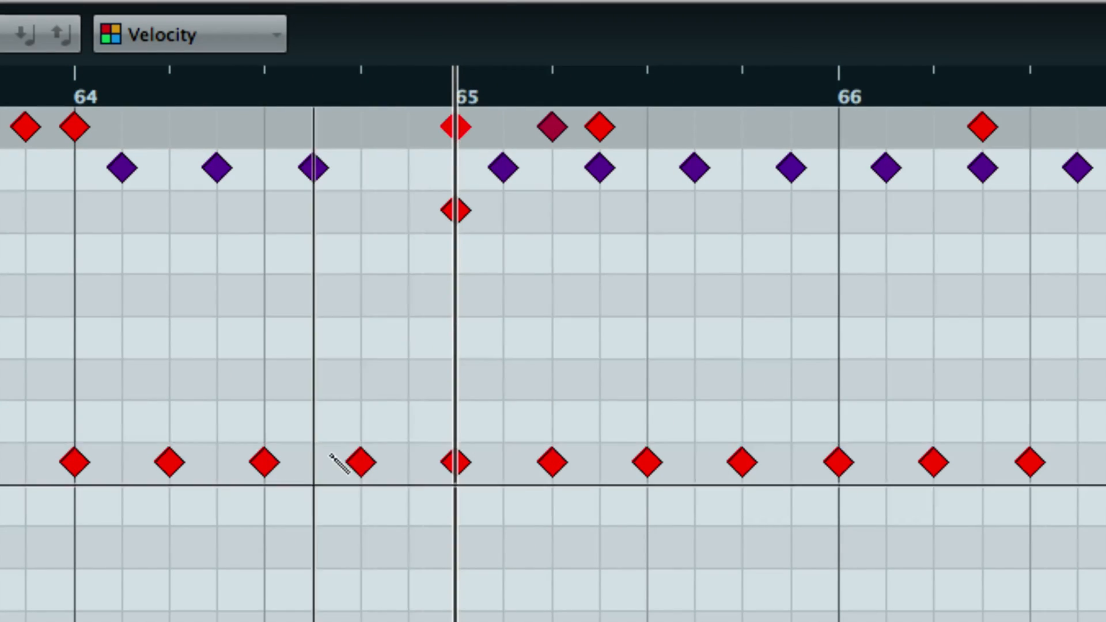
{"action": "key", "text": "space"}
{"action": "key", "text": "space"}
Move the Kick hit at bar 65 back to one sixteenth before the bar and play the groove from bar 64.
{"action": "left_click_drag", "start_coordinate": [444, 128], "coordinate": [409, 128]}
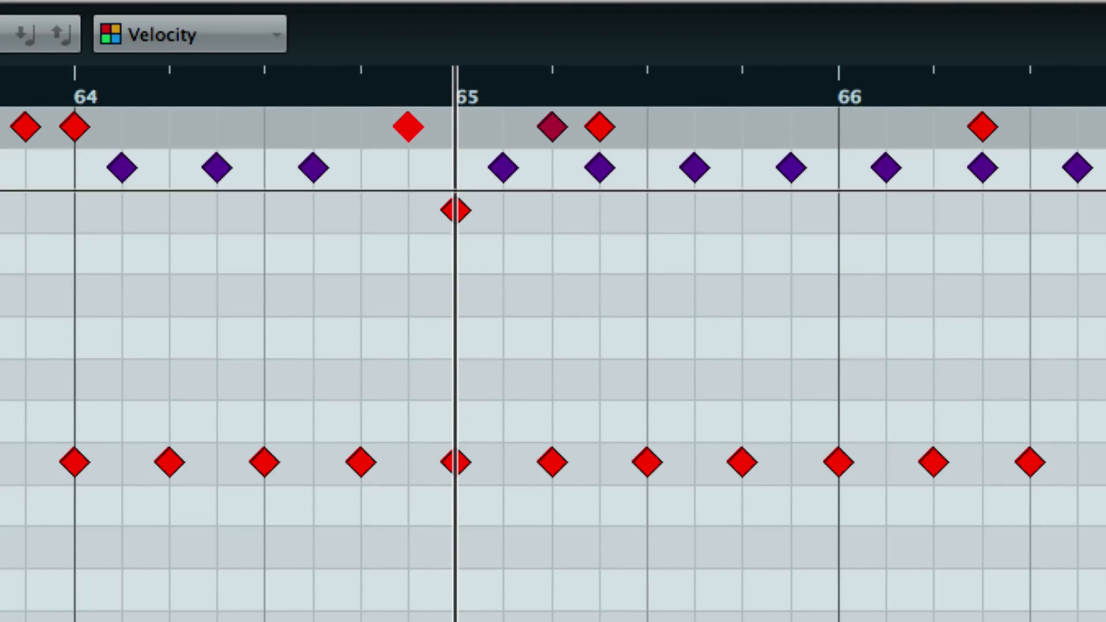
{"action": "left_click", "coordinate": [68, 82]}
{"action": "key", "text": "space"}
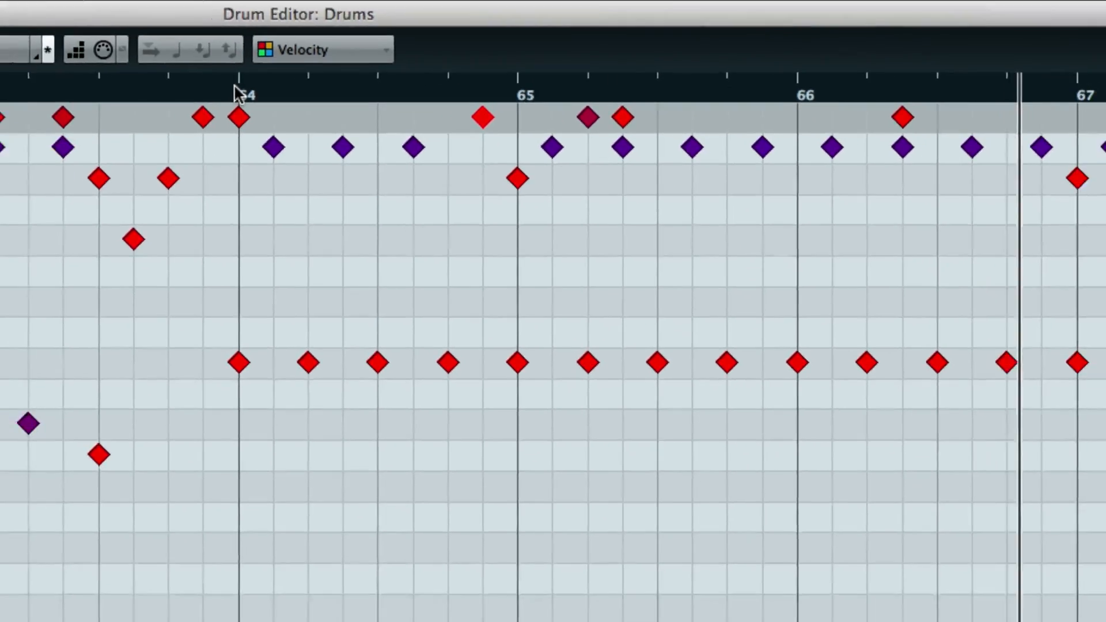
{"action": "key", "text": "space"}
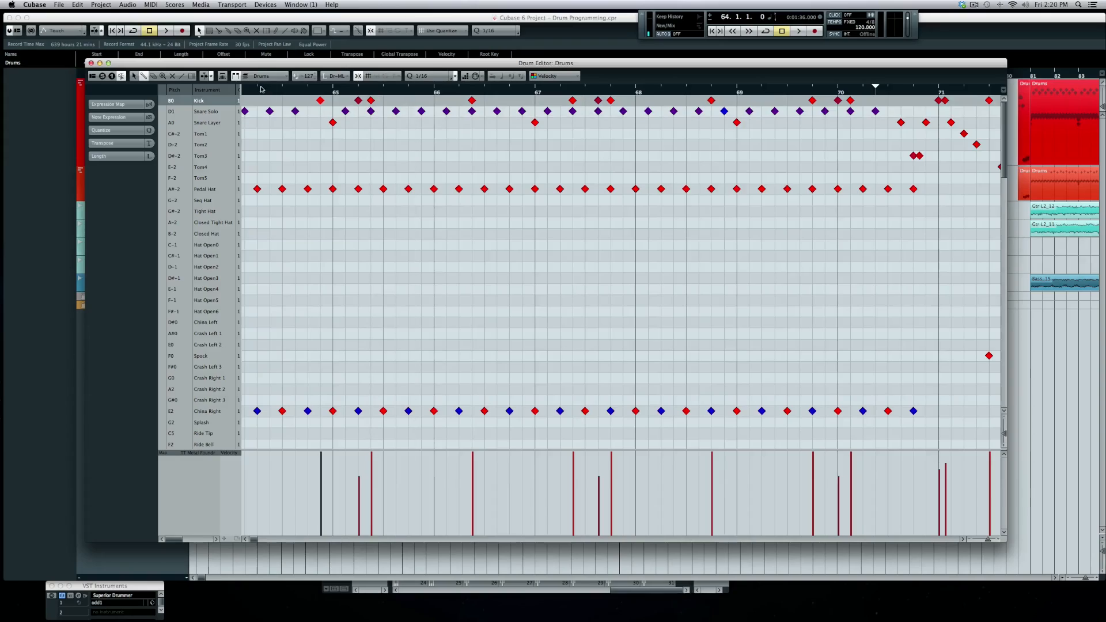
Close the current drum part, cue bar 81 and open the Drums part that starts there.
{"action": "scroll", "coordinate": [402, 129], "scroll_direction": "right", "scroll_amount": 10}
{"action": "scroll", "coordinate": [402, 129], "scroll_direction": "left", "scroll_amount": 8}
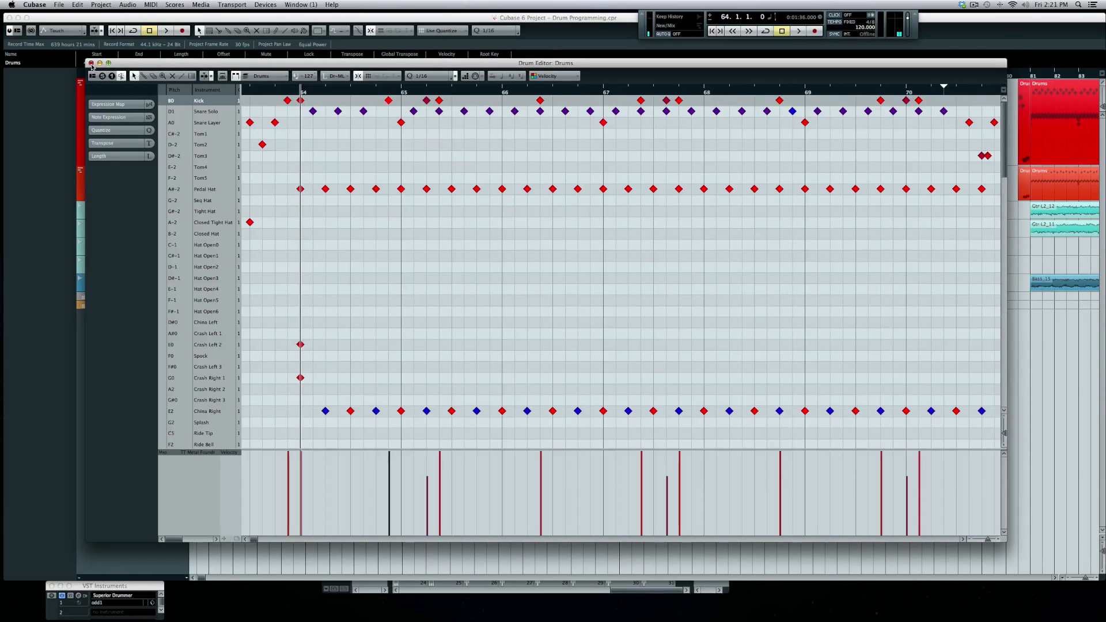
{"action": "left_click", "coordinate": [91, 64]}
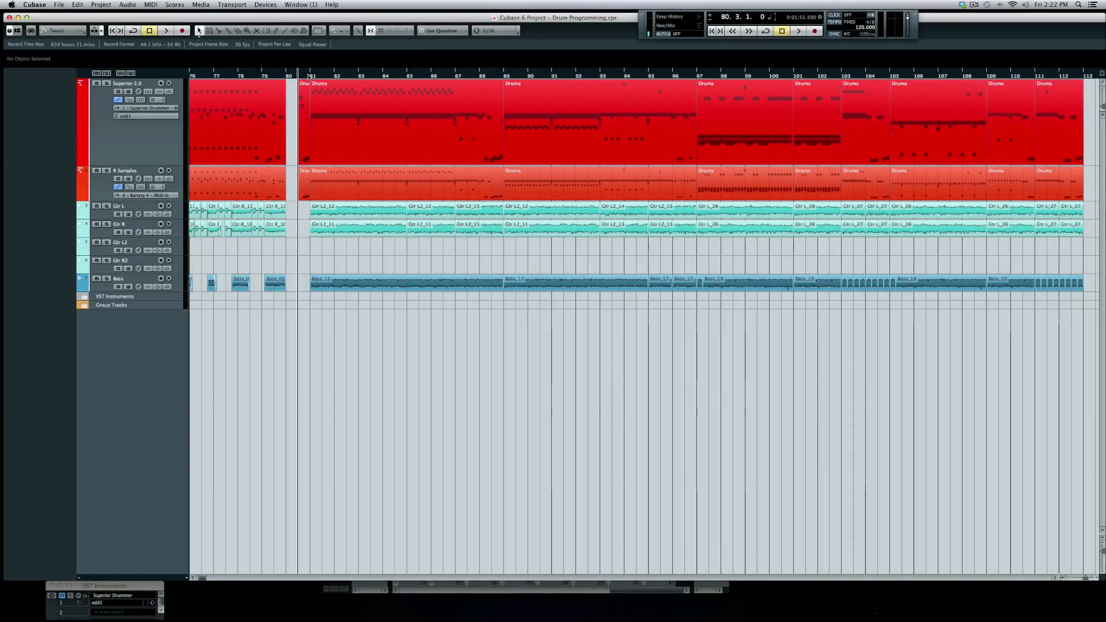
{"action": "left_click", "coordinate": [310, 77]}
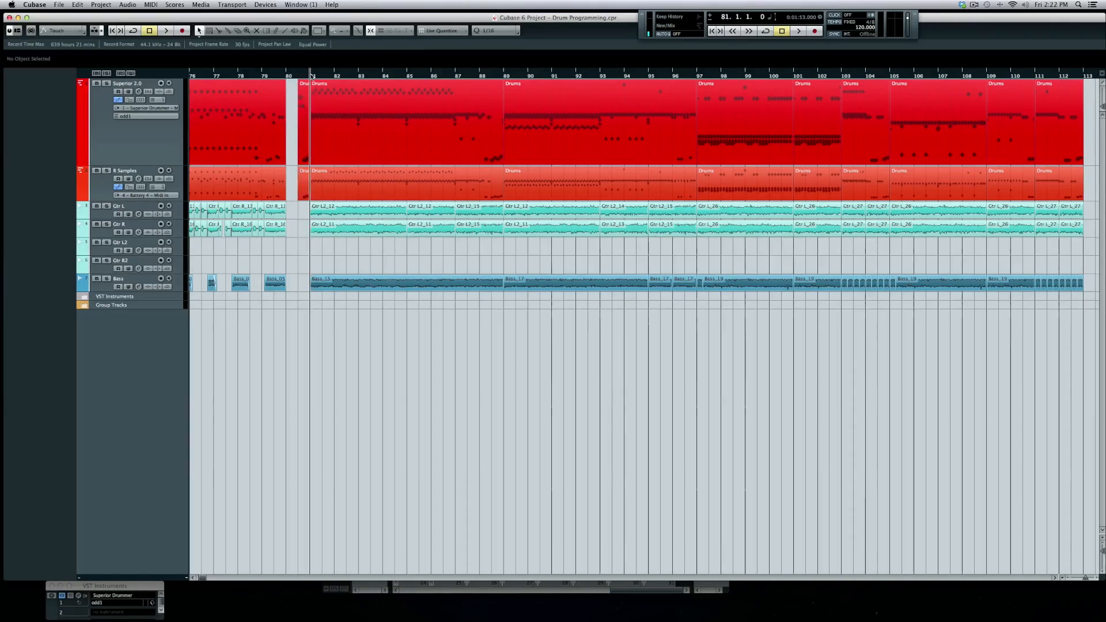
{"action": "left_click", "coordinate": [328, 113]}
{"action": "double_click", "coordinate": [328, 112]}
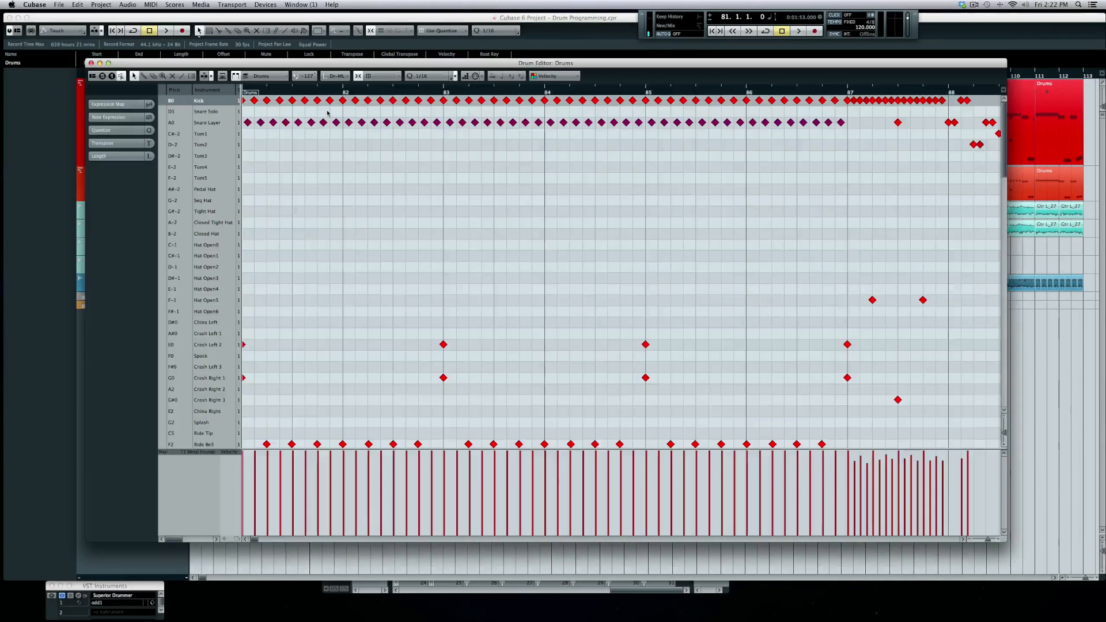
{"action": "scroll", "coordinate": [580, 237], "scroll_direction": "left", "scroll_amount": 2}
{"action": "scroll", "coordinate": [580, 237], "scroll_direction": "right", "scroll_amount": 1}
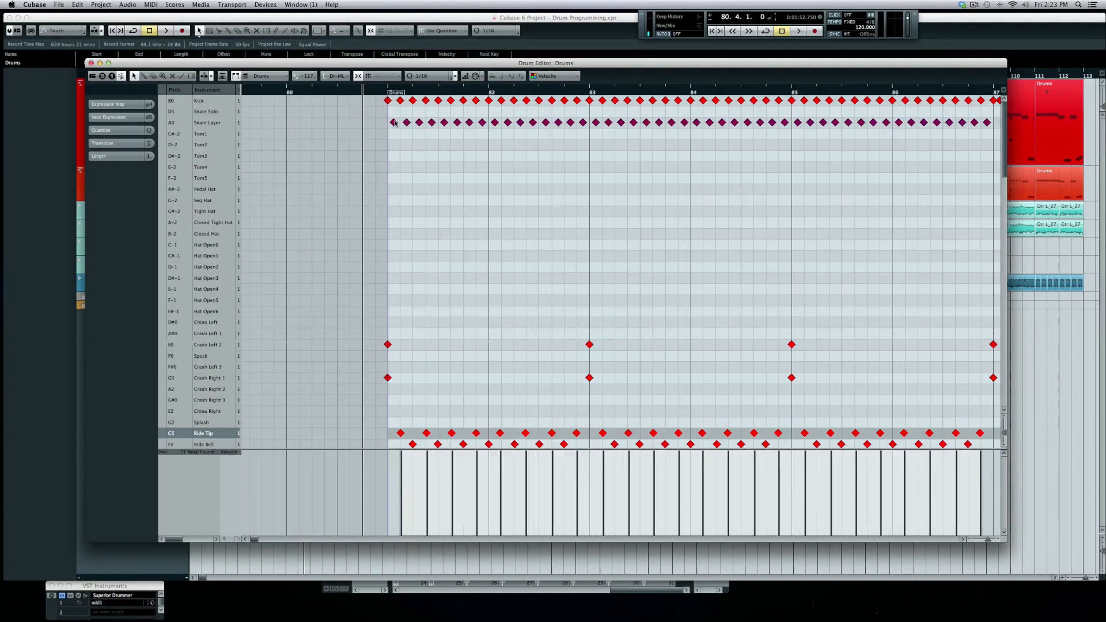
Delete the Snare Layer hits from bar 81 into bar 84 and play from bar 81 without them.
{"action": "left_click", "coordinate": [395, 123]}
{"action": "left_click_drag", "start_coordinate": [390, 134], "coordinate": [724, 122]}
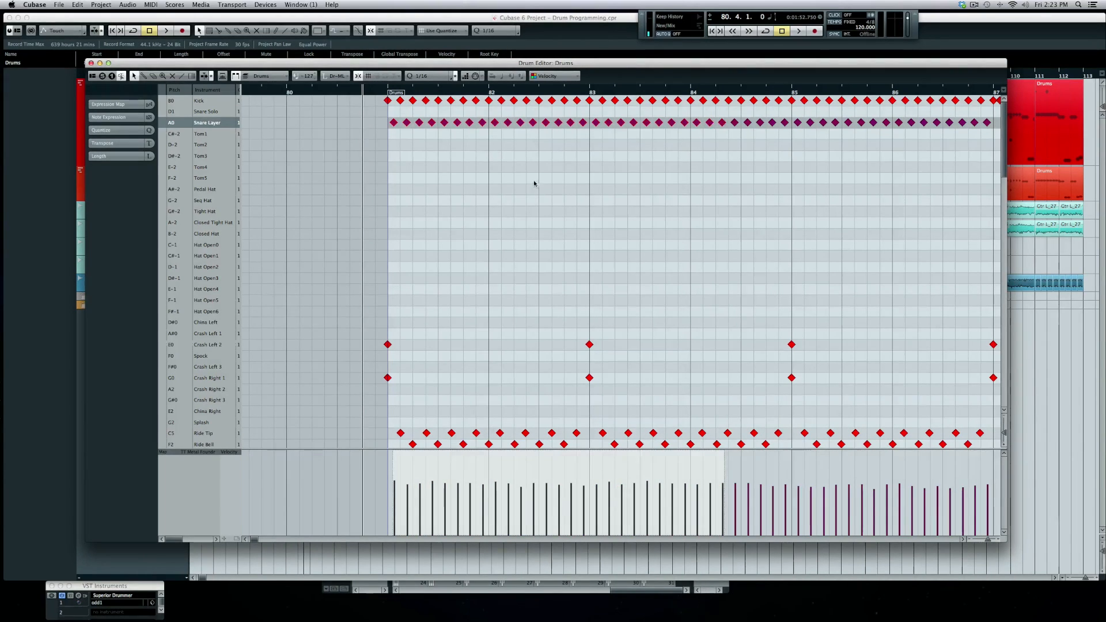
{"action": "key", "text": "Delete"}
{"action": "left_click", "coordinate": [389, 93]}
{"action": "key", "text": "space"}
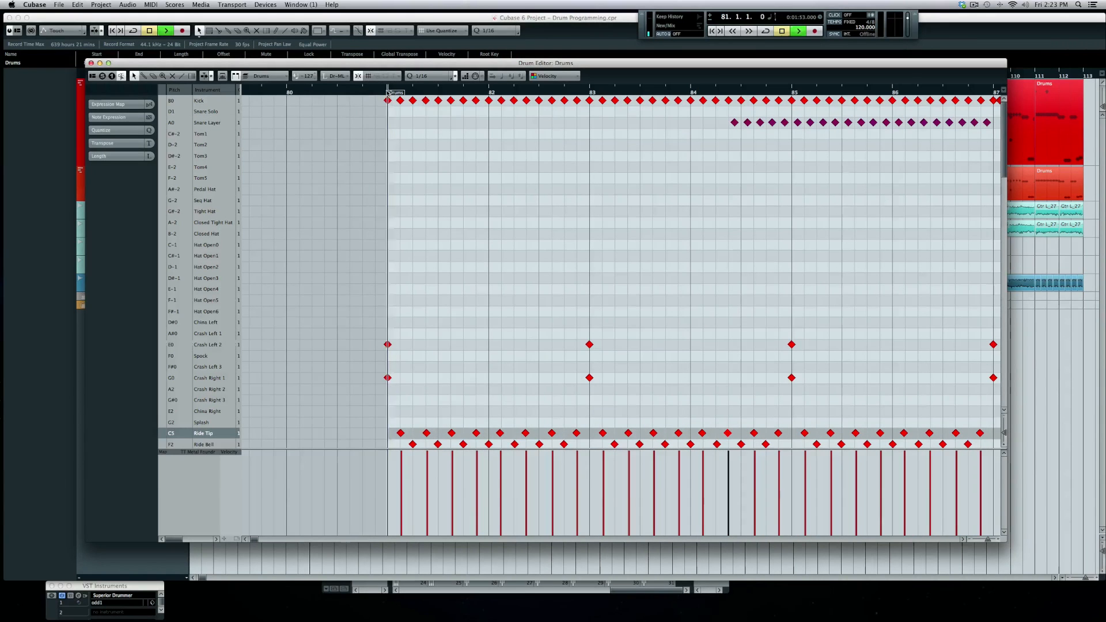
{"action": "key", "text": "space"}
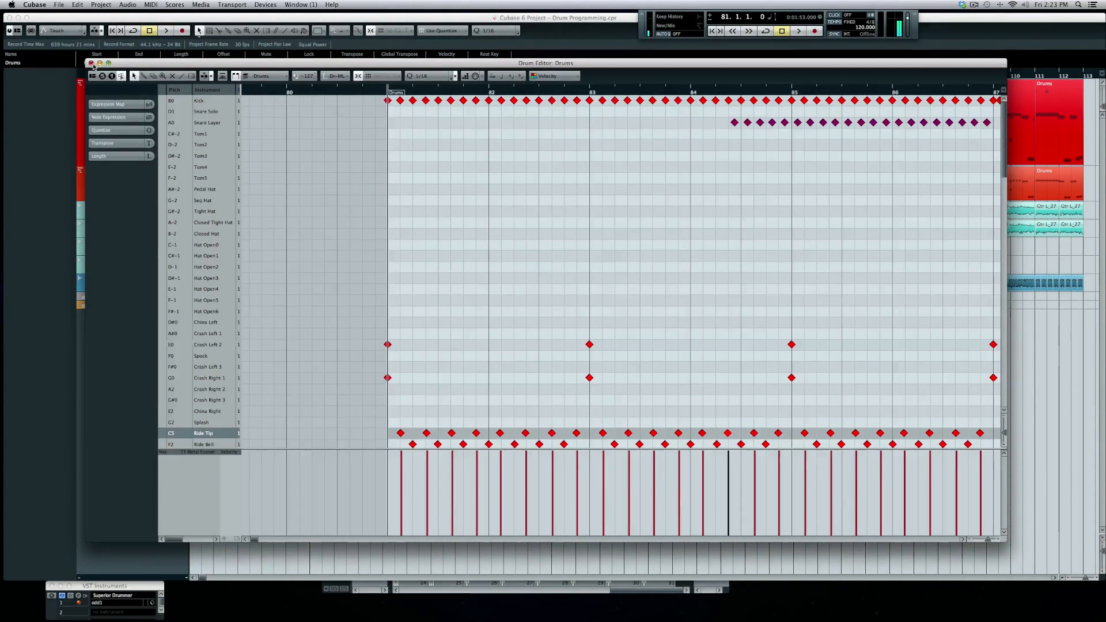
Reopen the Drums part at bar 81, restore the deleted Snare Layer hits and play from bar 81.
{"action": "left_click", "coordinate": [91, 64]}
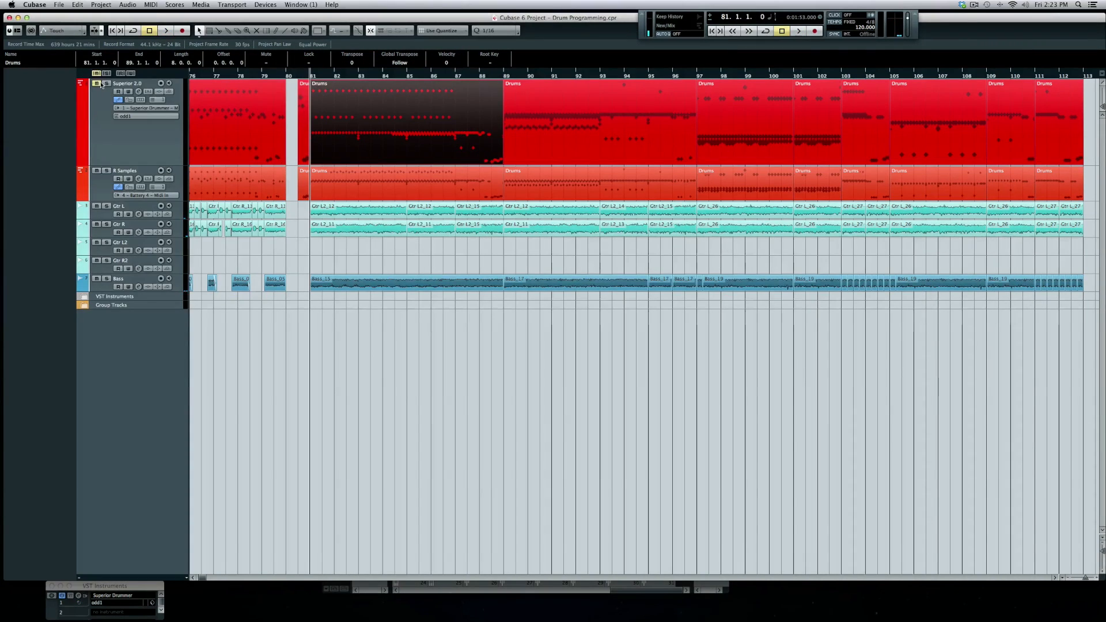
{"action": "double_click", "coordinate": [337, 124]}
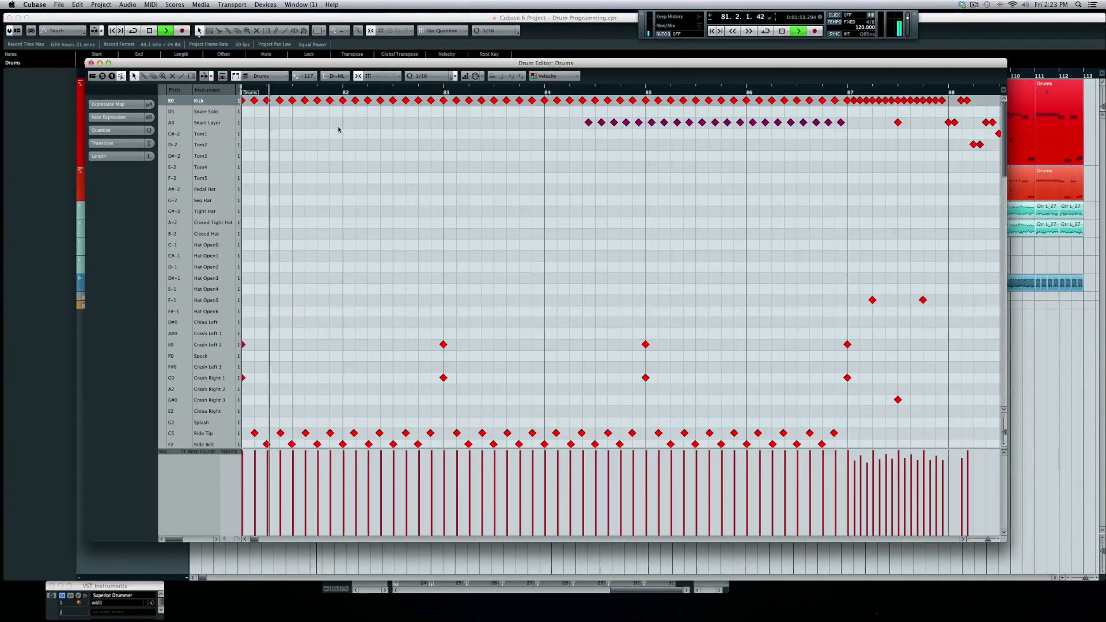
{"action": "key", "text": "space"}
{"action": "key", "text": "space"}
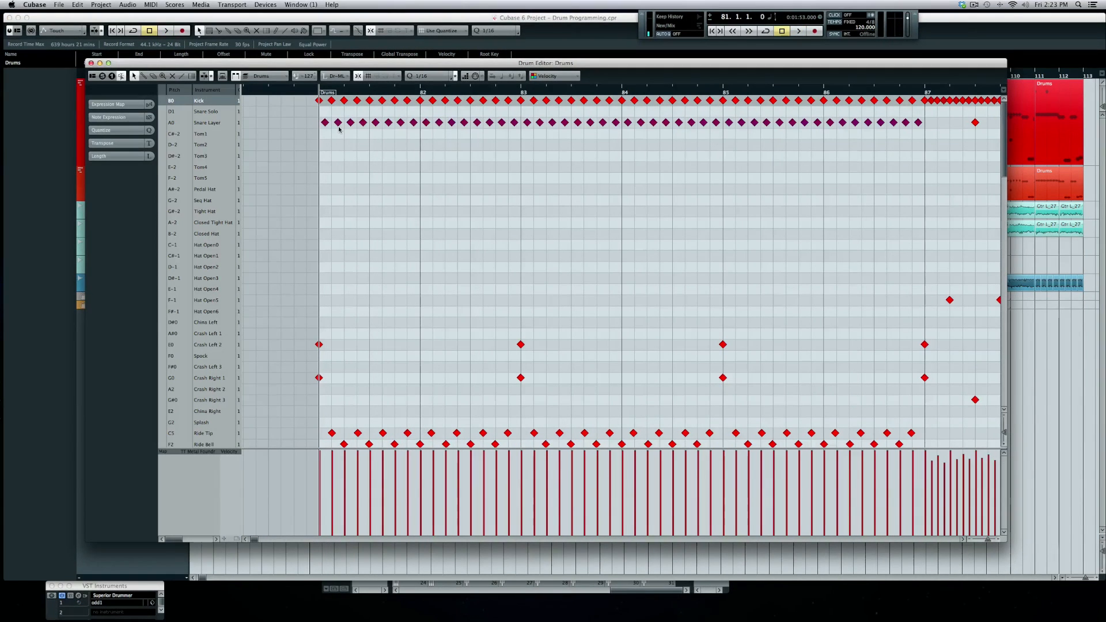
{"action": "key", "text": "space"}
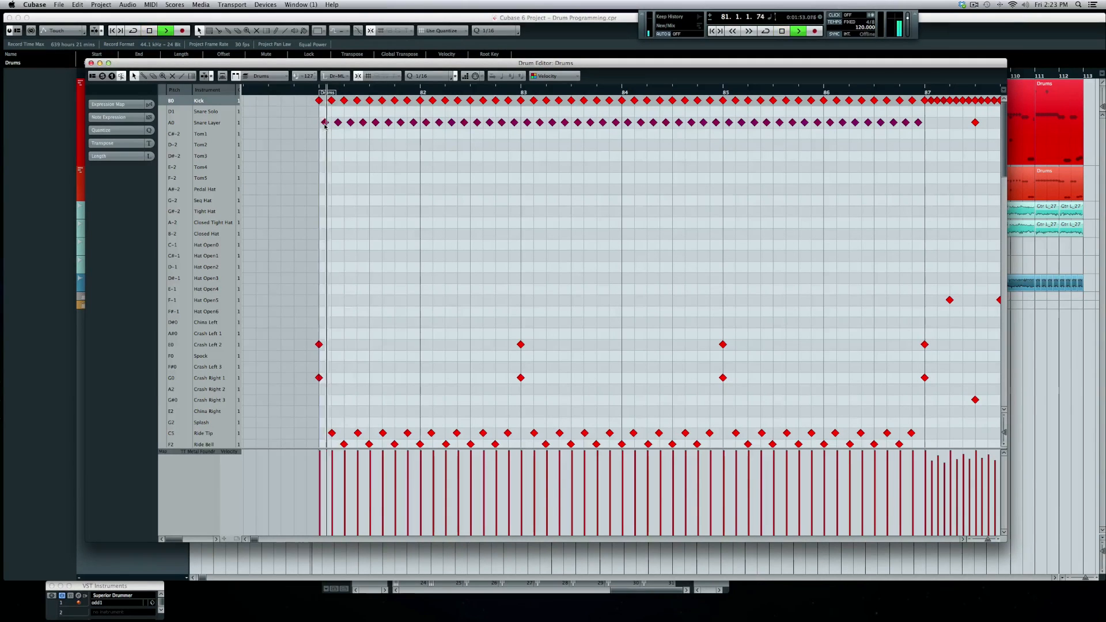
{"action": "key", "text": "space"}
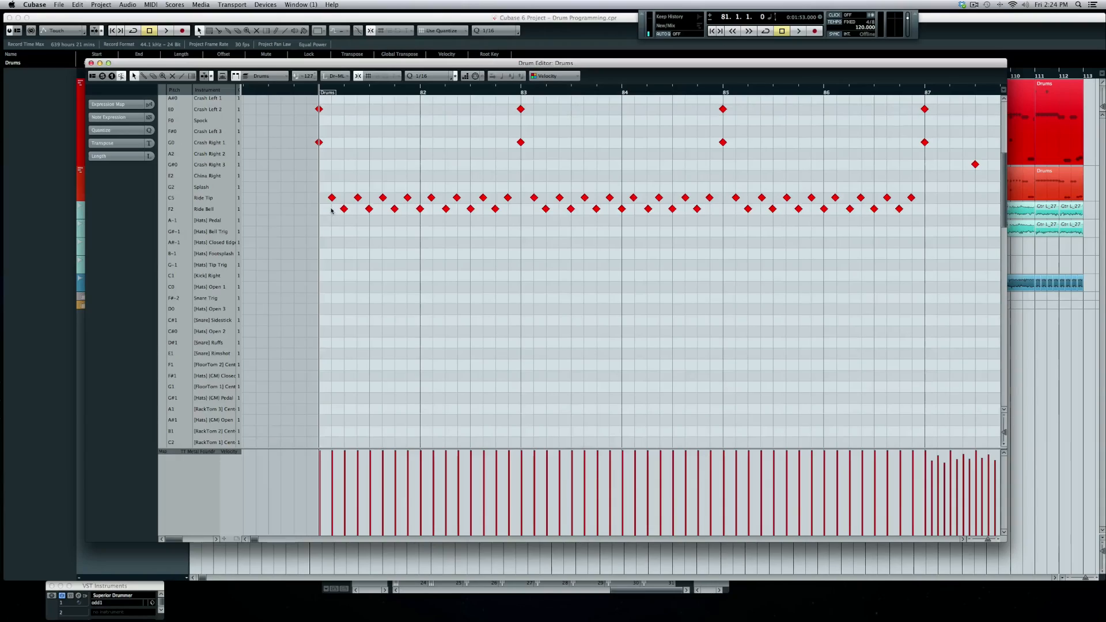
Audition the alternating Ride Tip and Ride Bell hits at the start of bar 81.
{"action": "left_click", "coordinate": [332, 198]}
{"action": "left_click", "coordinate": [358, 197]}
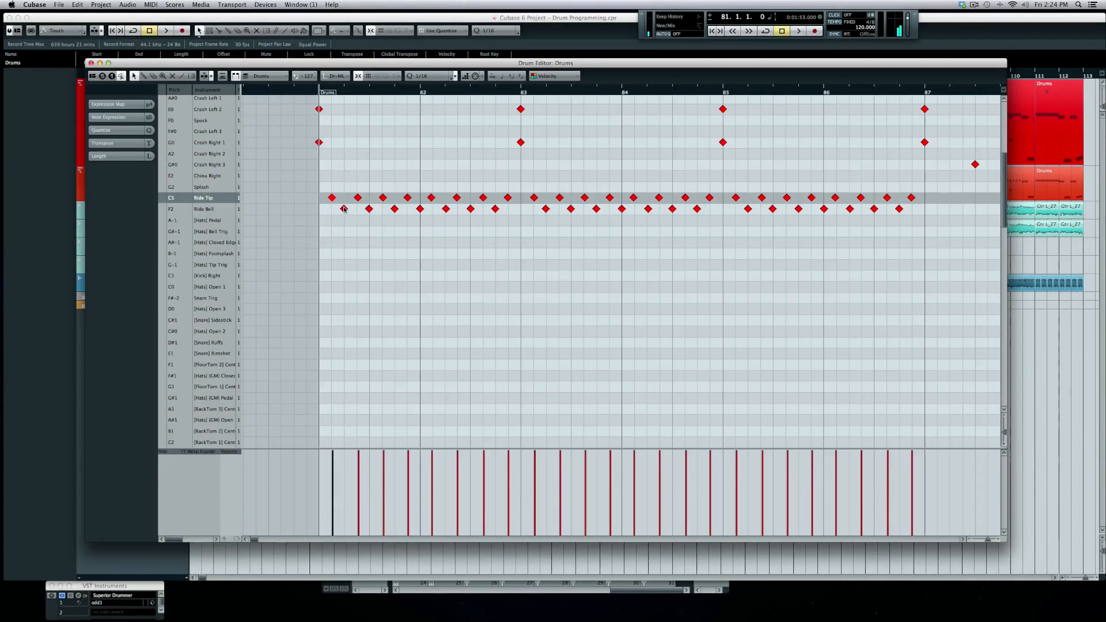
{"action": "left_click", "coordinate": [344, 209]}
{"action": "left_click", "coordinate": [333, 198]}
{"action": "left_click", "coordinate": [344, 209]}
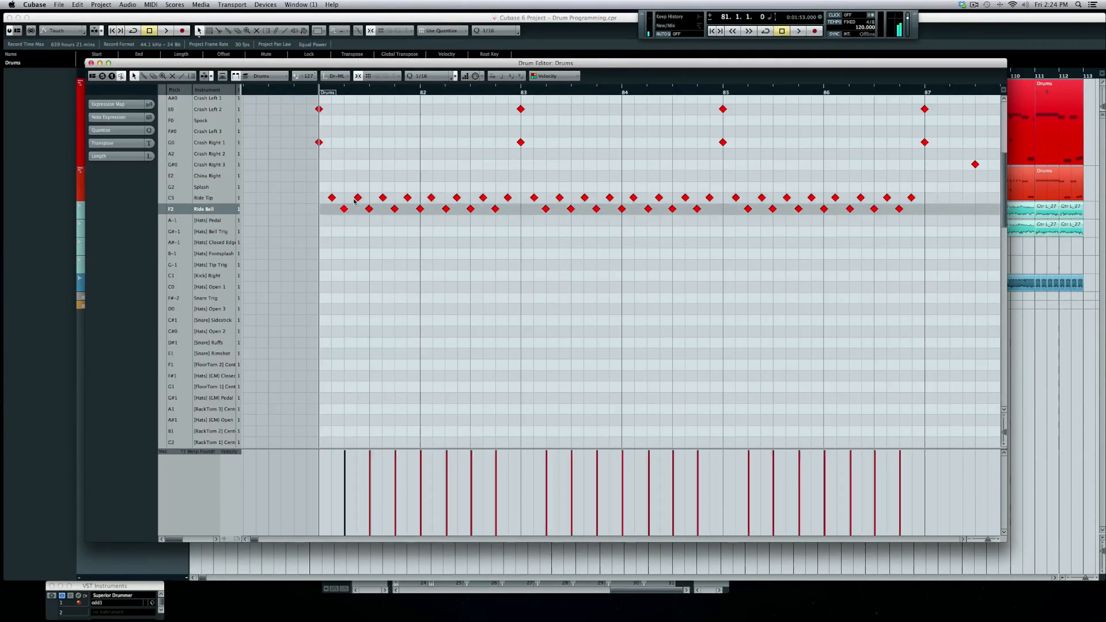
{"action": "left_click", "coordinate": [358, 198]}
{"action": "left_click", "coordinate": [370, 209]}
Delete the Snare Layer hits from bar 81 into bar 83 and play the blast beat from bar 81 without them.
{"action": "scroll", "coordinate": [348, 198], "scroll_direction": "up", "scroll_amount": 7}
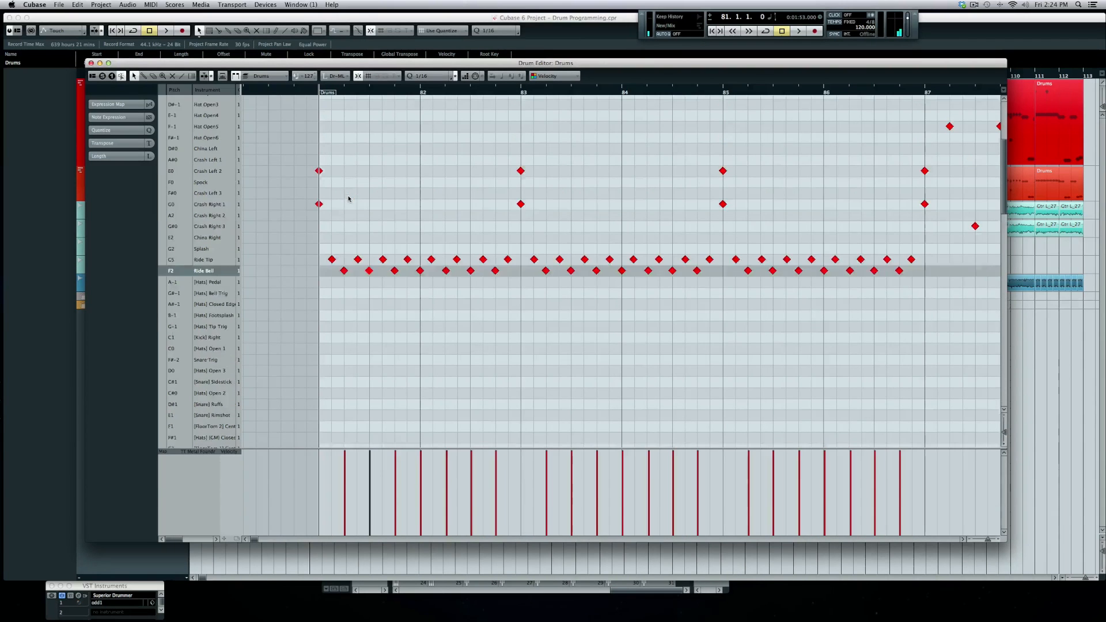
{"action": "left_click_drag", "start_coordinate": [446, 116], "coordinate": [575, 112]}
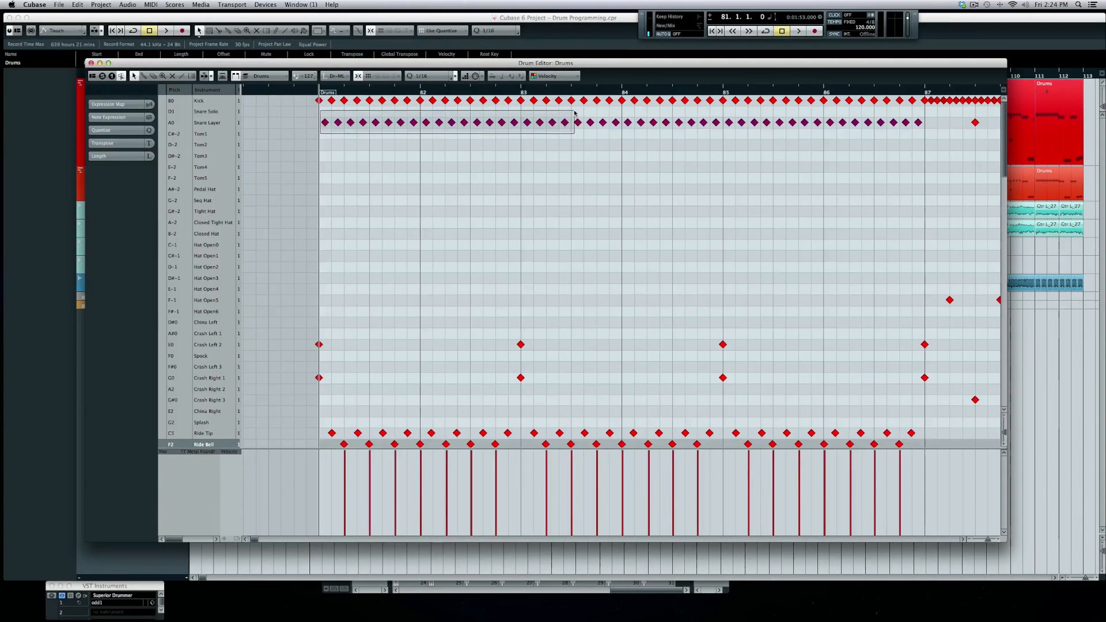
{"action": "key", "text": "Delete"}
{"action": "key", "text": "space"}
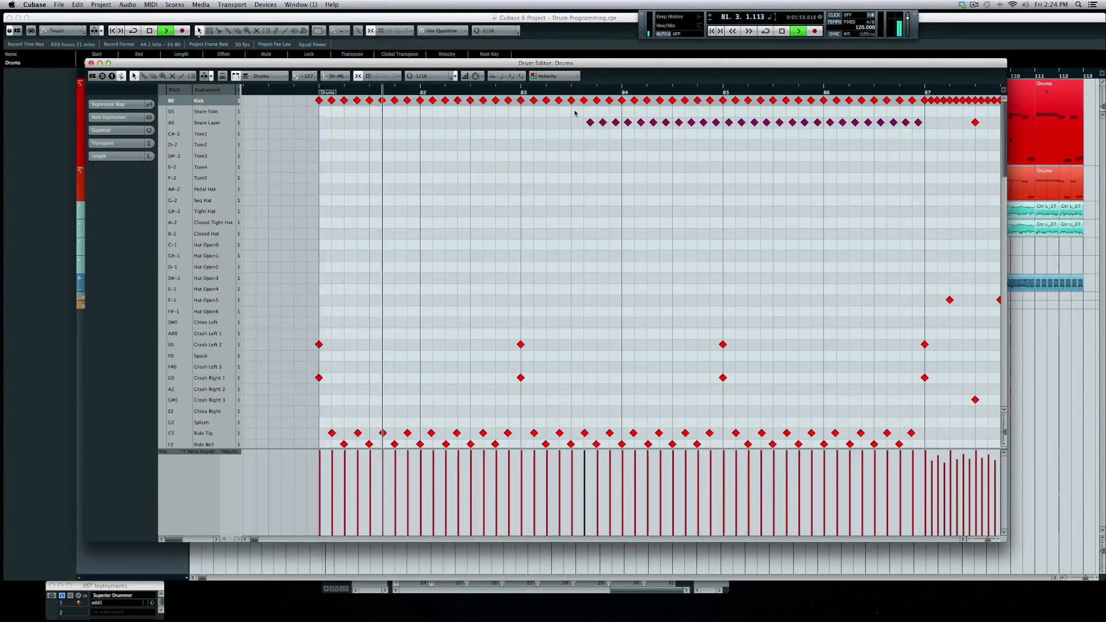
Restore the deleted Snare Layer hits and play the complete beat from bar 81.
{"action": "key", "text": "space"}
{"action": "key", "text": "super+z"}
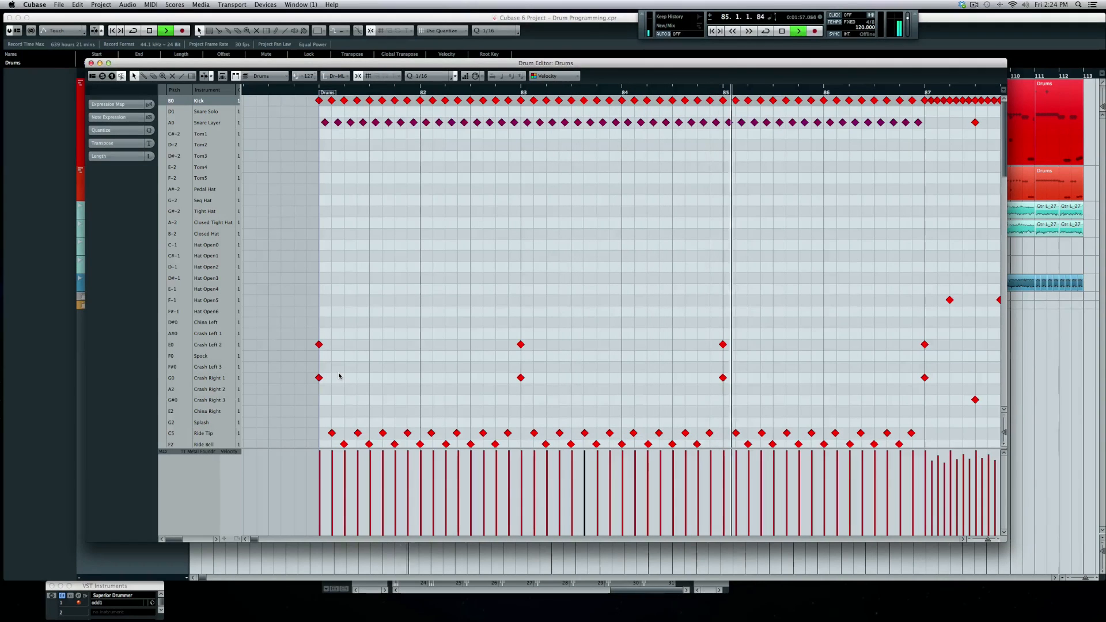
{"action": "key", "text": "space"}
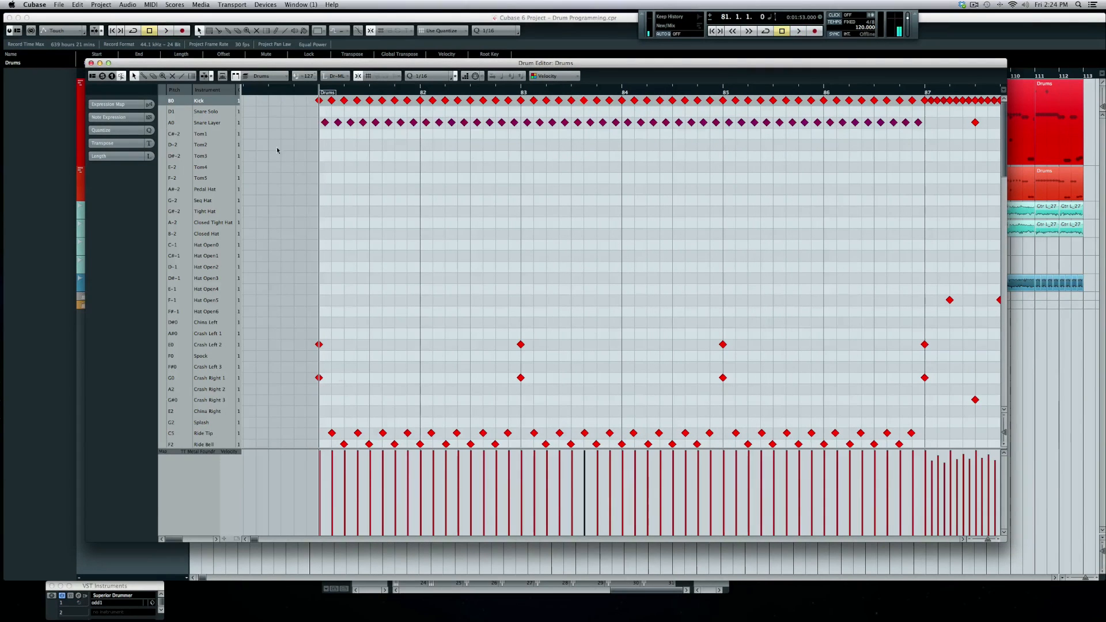
Cue bar 87 and examine the kick velocities in the dense kick run across that bar.
{"action": "scroll", "coordinate": [455, 258], "scroll_direction": "right", "scroll_amount": 5}
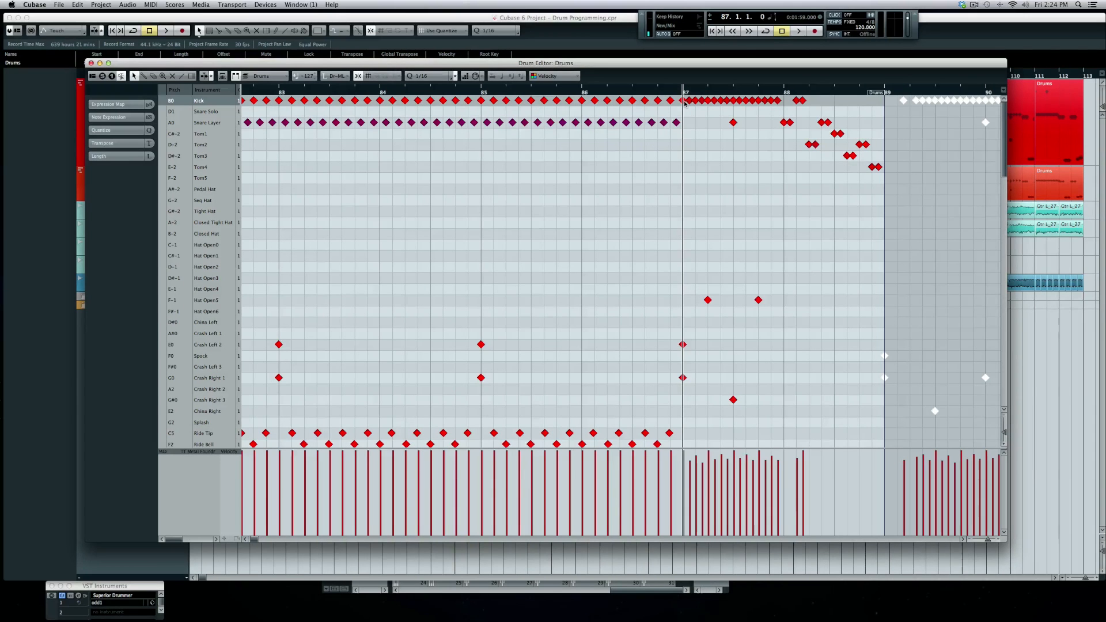
{"action": "left_click_drag", "start_coordinate": [685, 456], "coordinate": [931, 336]}
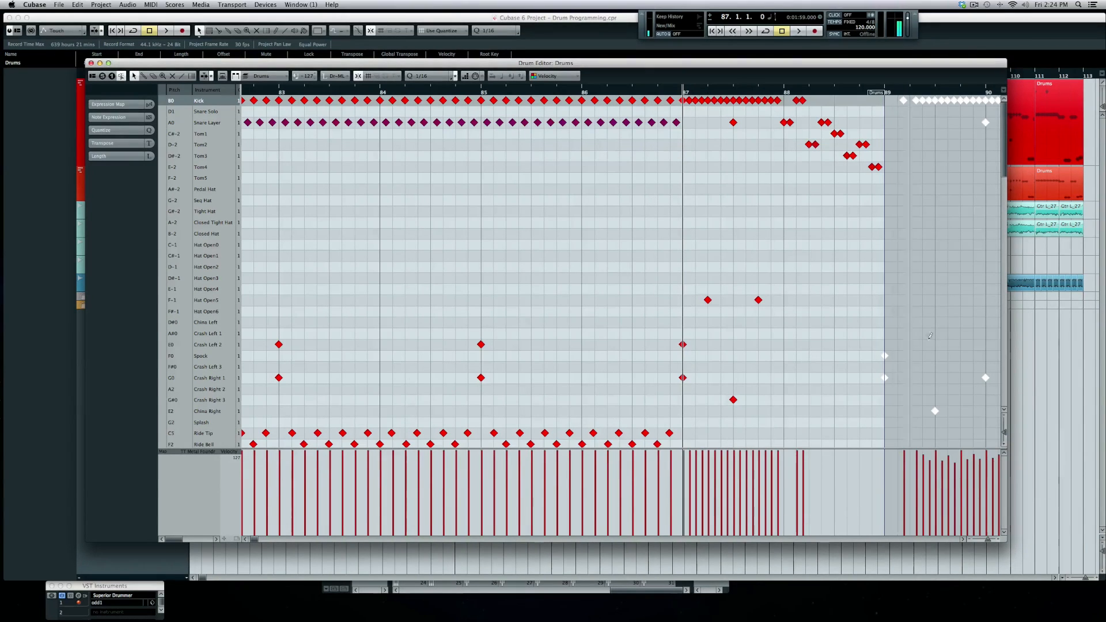
{"action": "key", "text": "space"}
{"action": "key", "text": "space"}
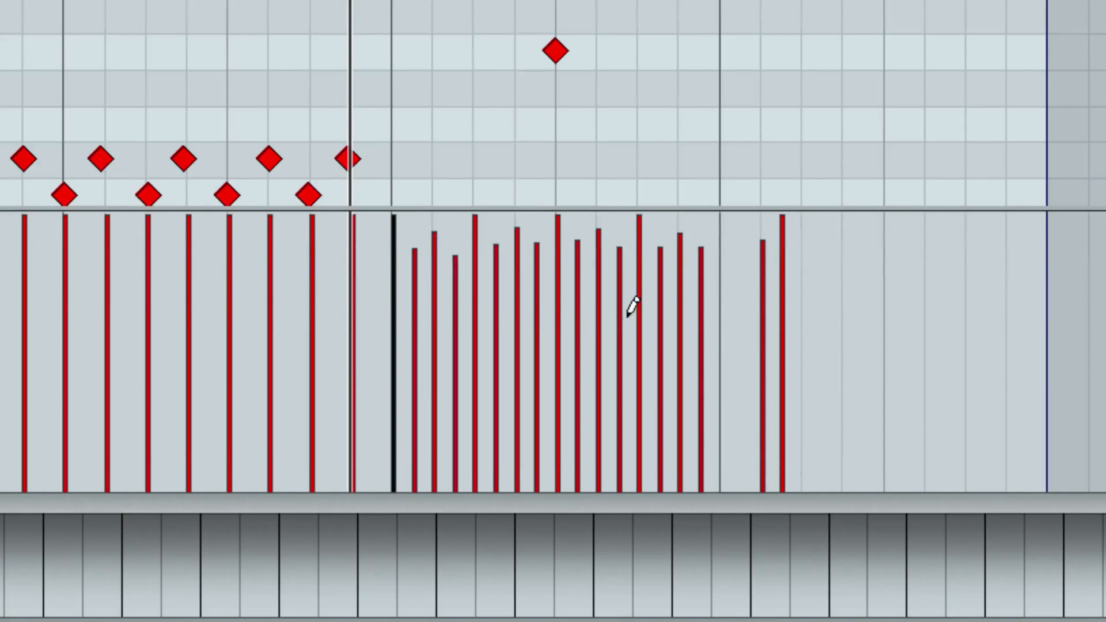
{"action": "left_click", "coordinate": [577, 251]}
{"action": "left_click", "coordinate": [578, 236]}
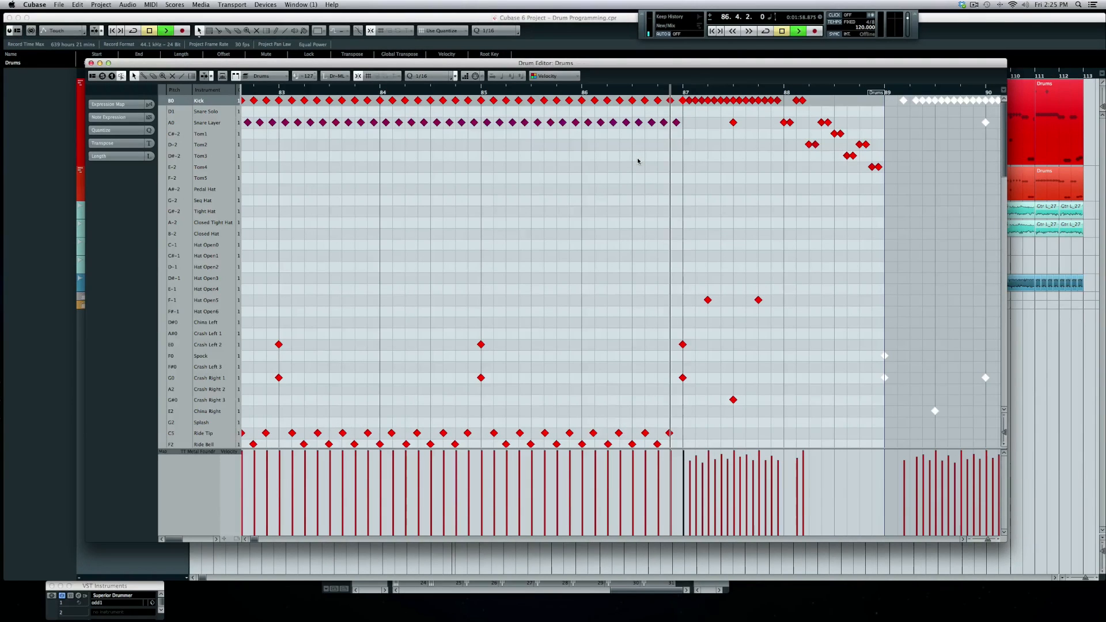
Play the kick run and tom fill in bars 87 and 88 several times from bar 87.
{"action": "key", "text": "space"}
{"action": "left_click", "coordinate": [683, 92]}
{"action": "key", "text": "space"}
{"action": "key", "text": "space"}
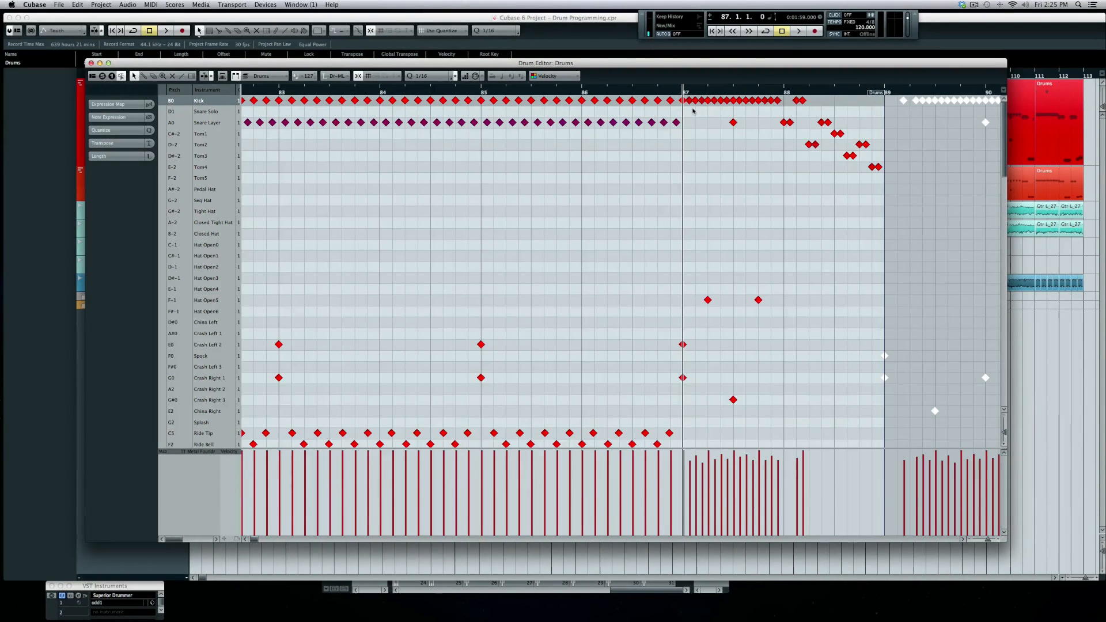
{"action": "key", "text": "space"}
{"action": "key", "text": "space"}
{"action": "key", "text": "space"}
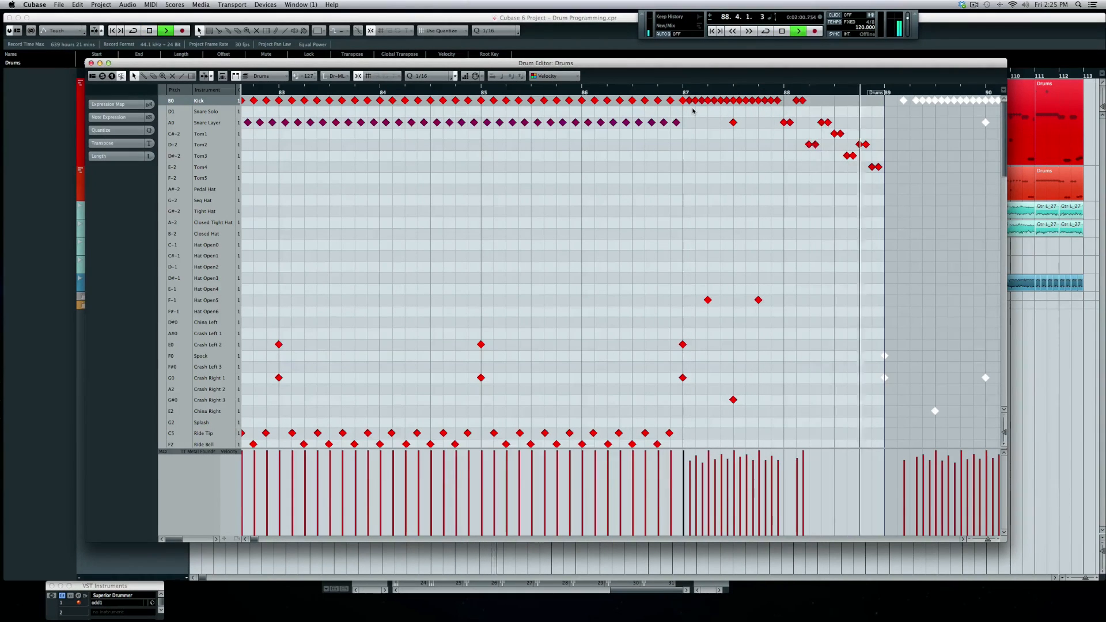
{"action": "key", "text": "space"}
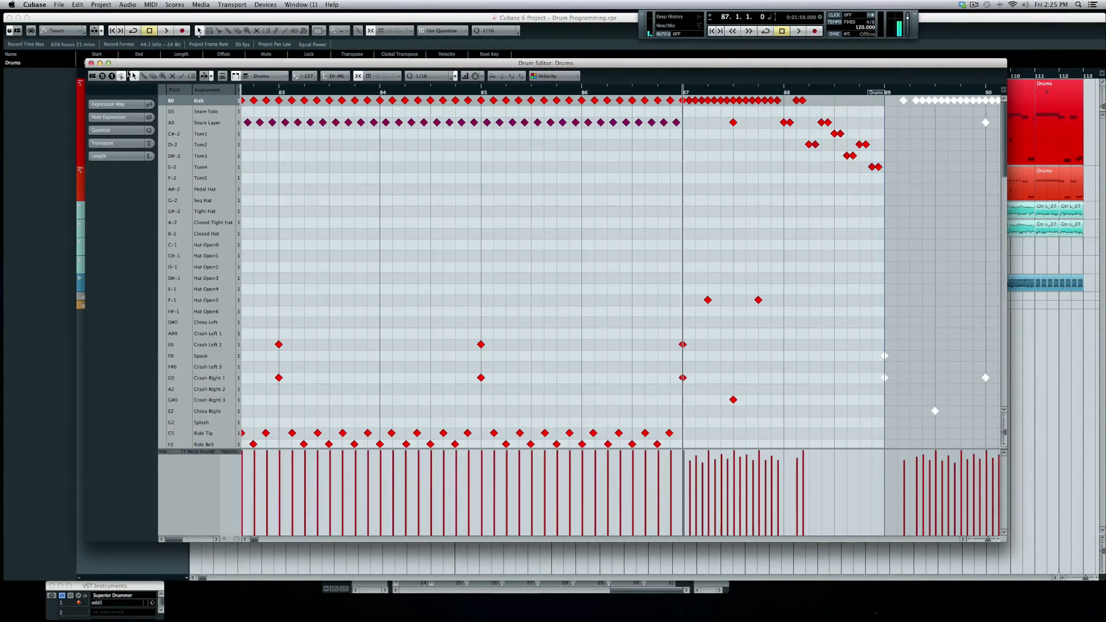
Close the drum part, play the arrangement from bar 81 and reopen the Drums part that starts there.
{"action": "left_click", "coordinate": [90, 63]}
{"action": "left_click", "coordinate": [311, 78]}
{"action": "key", "text": "space"}
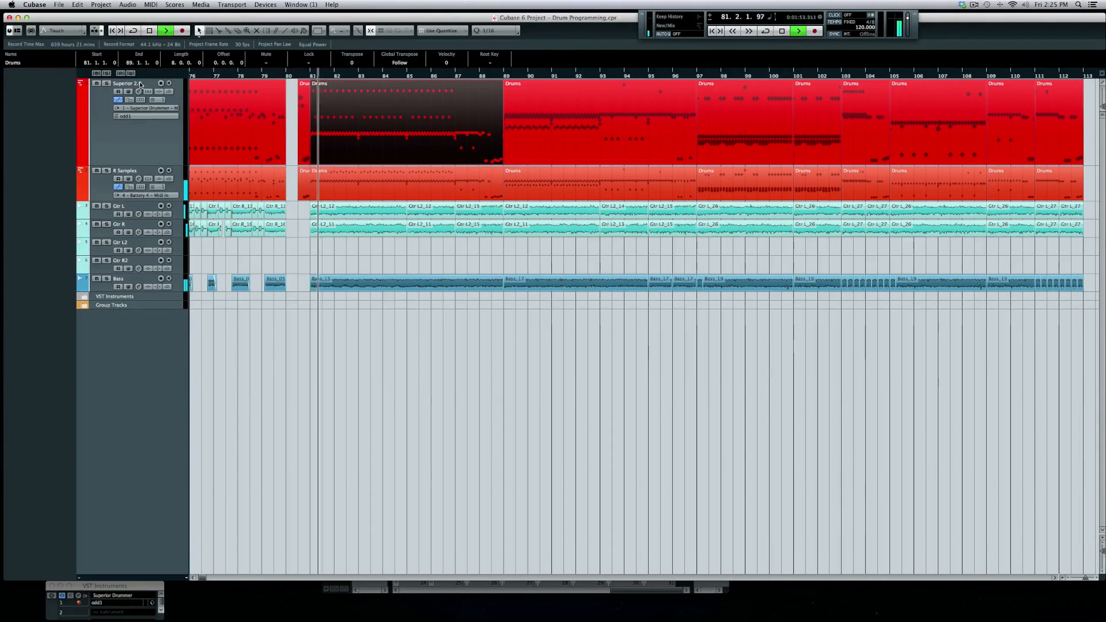
{"action": "double_click", "coordinate": [412, 116]}
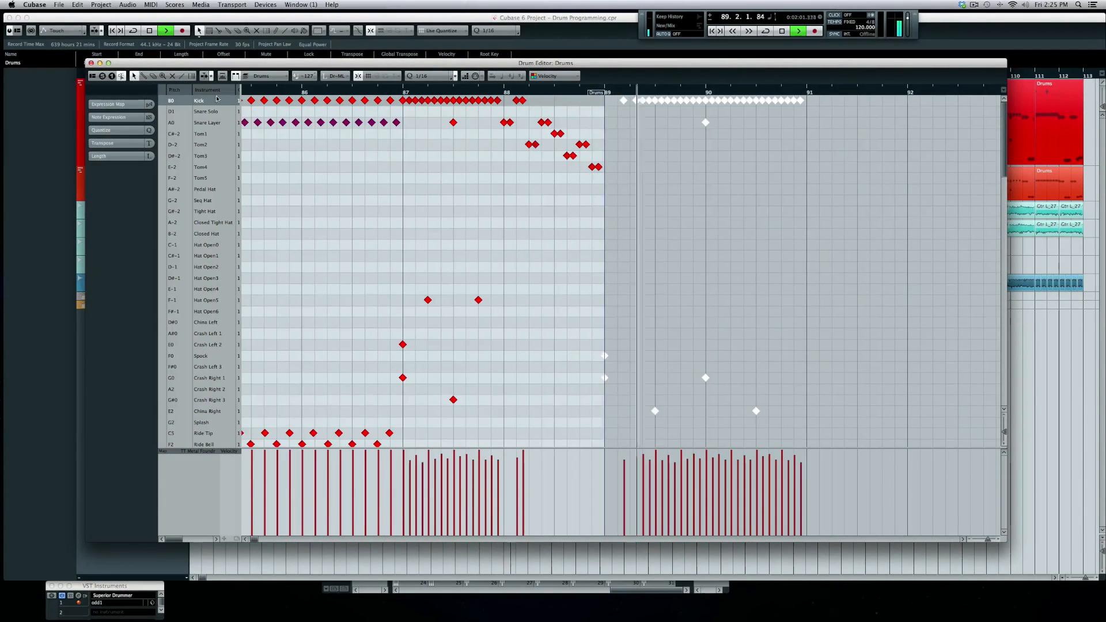
Switch to the Drums part at bar 89, play from there and examine its snare, hi-hat and cymbal hits.
{"action": "left_click", "coordinate": [91, 63]}
{"action": "left_click", "coordinate": [503, 77]}
{"action": "double_click", "coordinate": [518, 126]}
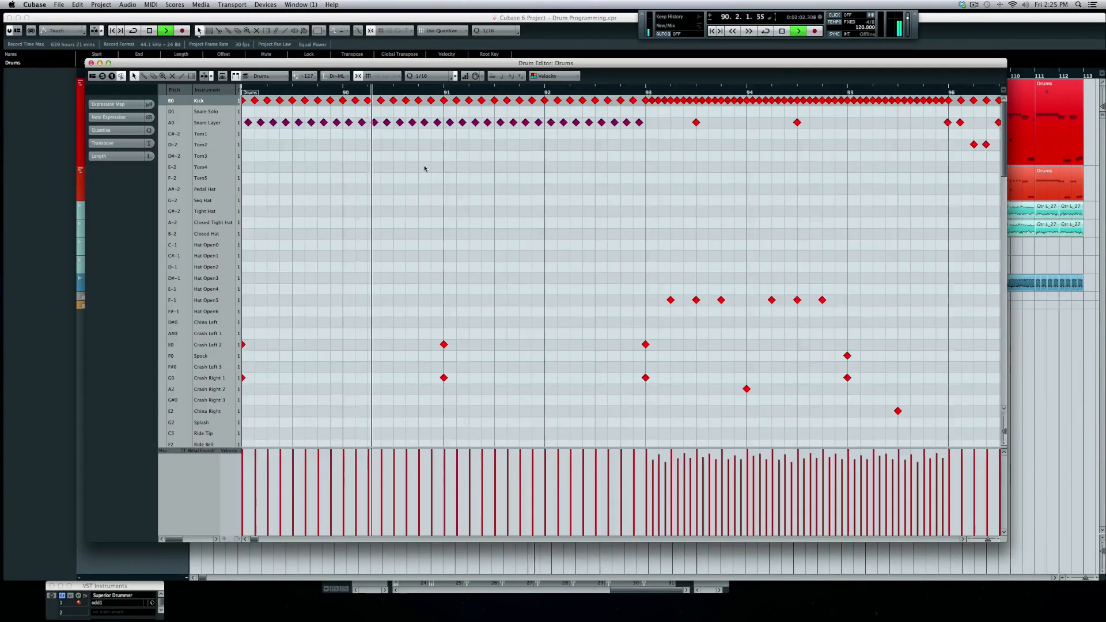
{"action": "scroll", "coordinate": [425, 168], "scroll_direction": "left", "scroll_amount": 2}
{"action": "scroll", "coordinate": [424, 168], "scroll_direction": "up", "scroll_amount": 5}
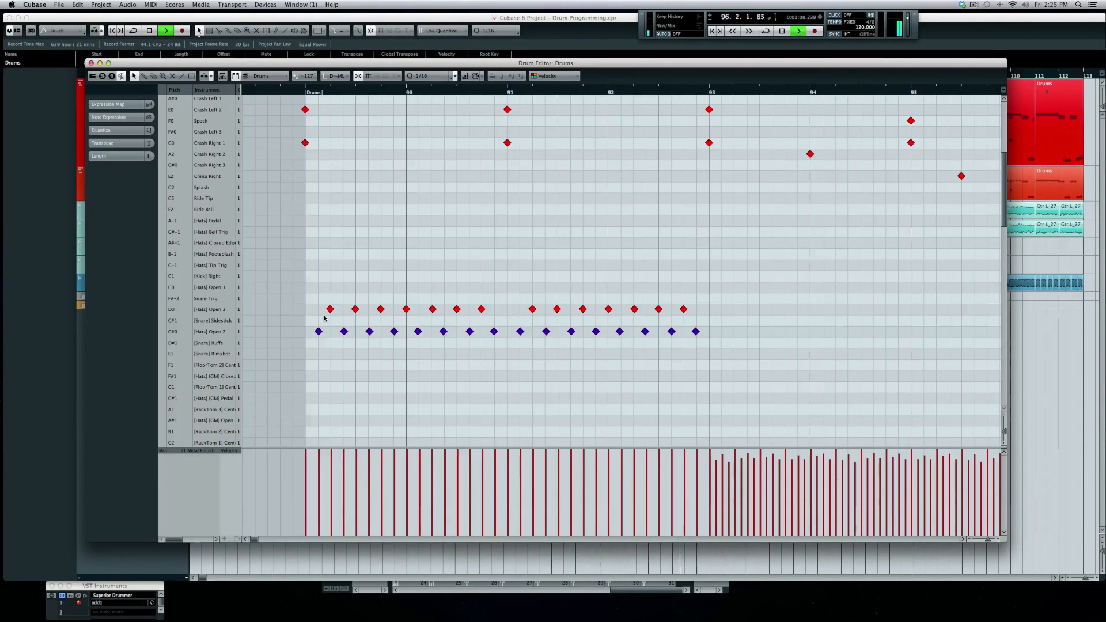
{"action": "scroll", "coordinate": [325, 318], "scroll_direction": "up", "scroll_amount": 6}
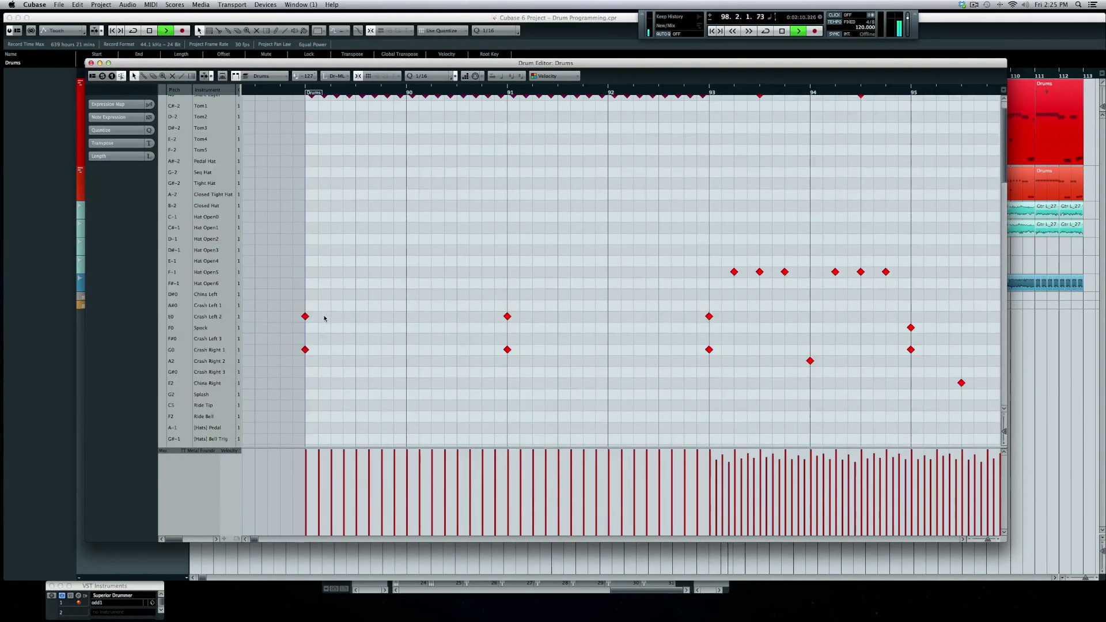
{"action": "scroll", "coordinate": [324, 318], "scroll_direction": "right", "scroll_amount": 5}
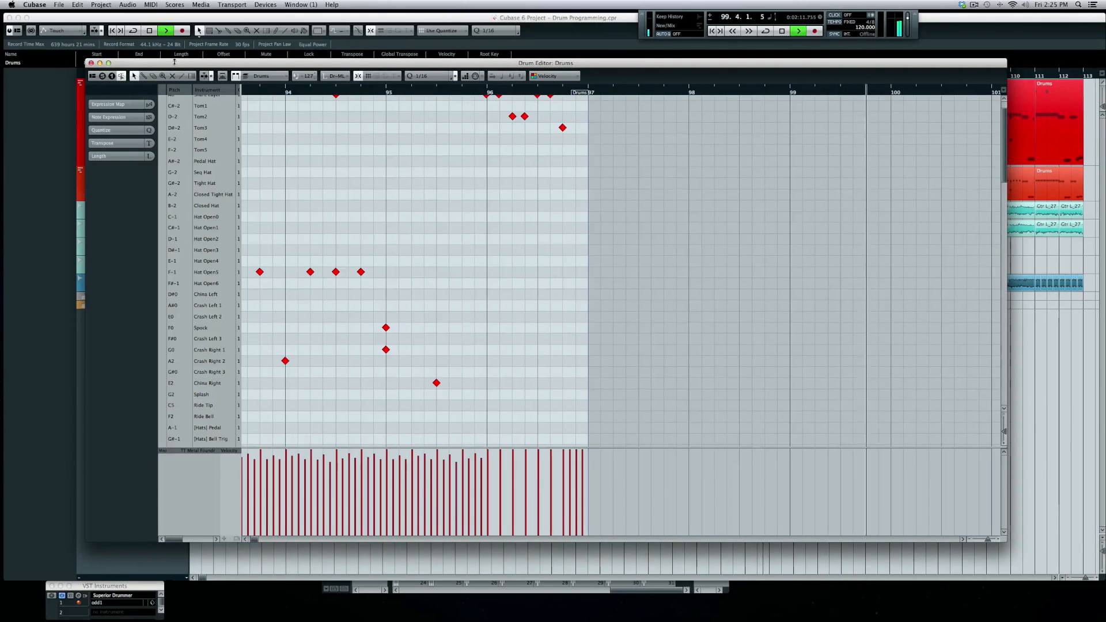
Open the Drums part at bar 97 and play its kick and Snare Layer pattern repeatedly.
{"action": "left_click", "coordinate": [91, 63]}
{"action": "scroll", "coordinate": [518, 113], "scroll_direction": "right", "scroll_amount": 2}
{"action": "key", "text": "space"}
{"action": "double_click", "coordinate": [628, 115]}
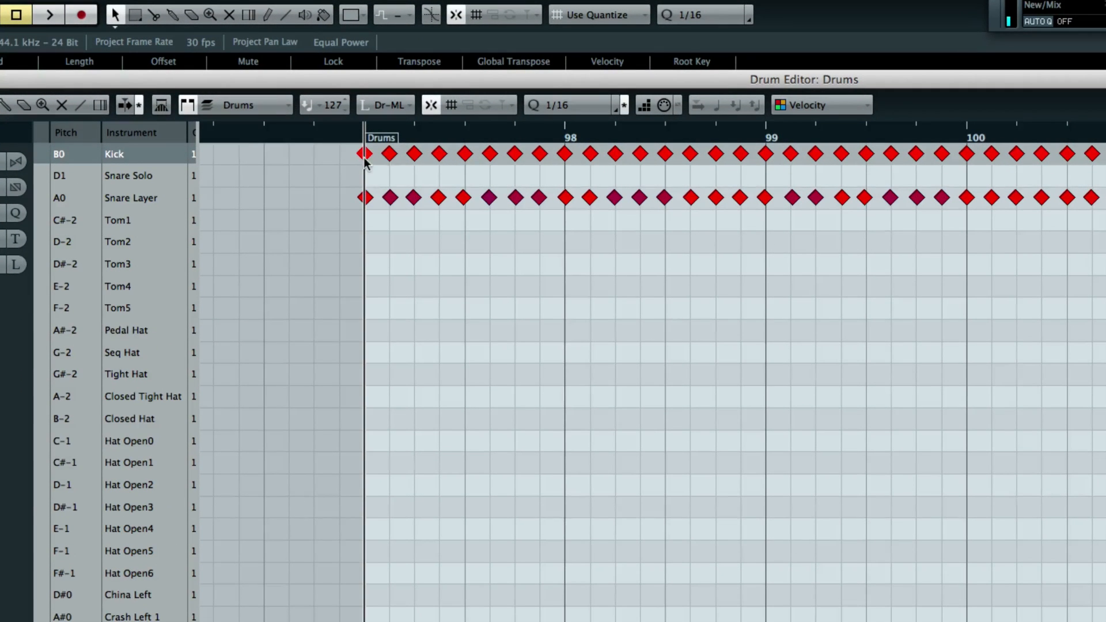
{"action": "key", "text": "space"}
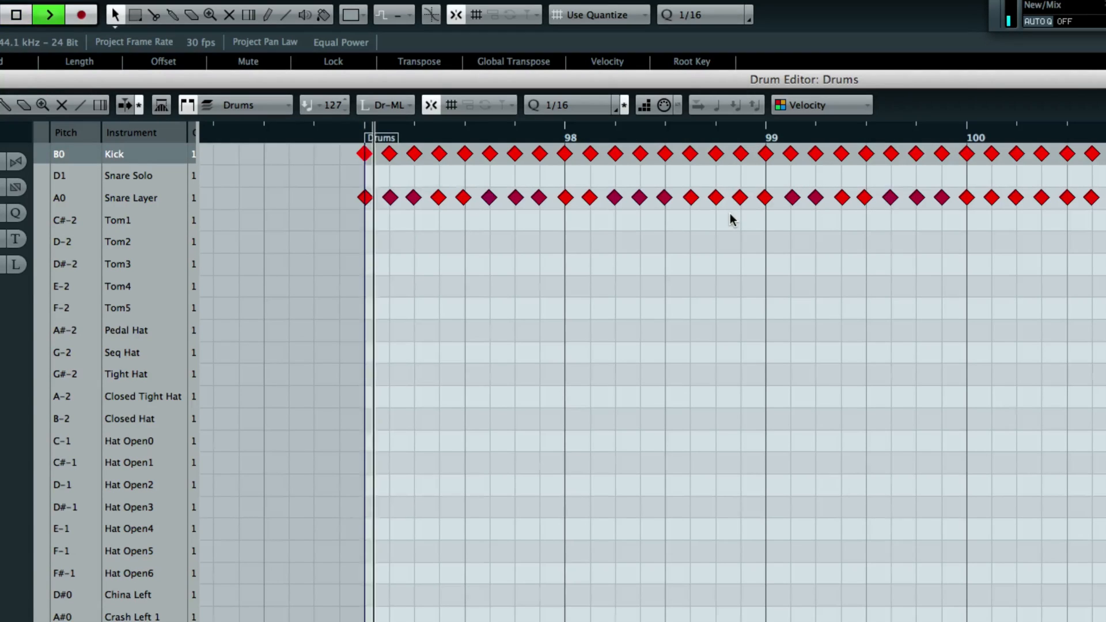
{"action": "key", "text": "space"}
{"action": "key", "text": "space"}
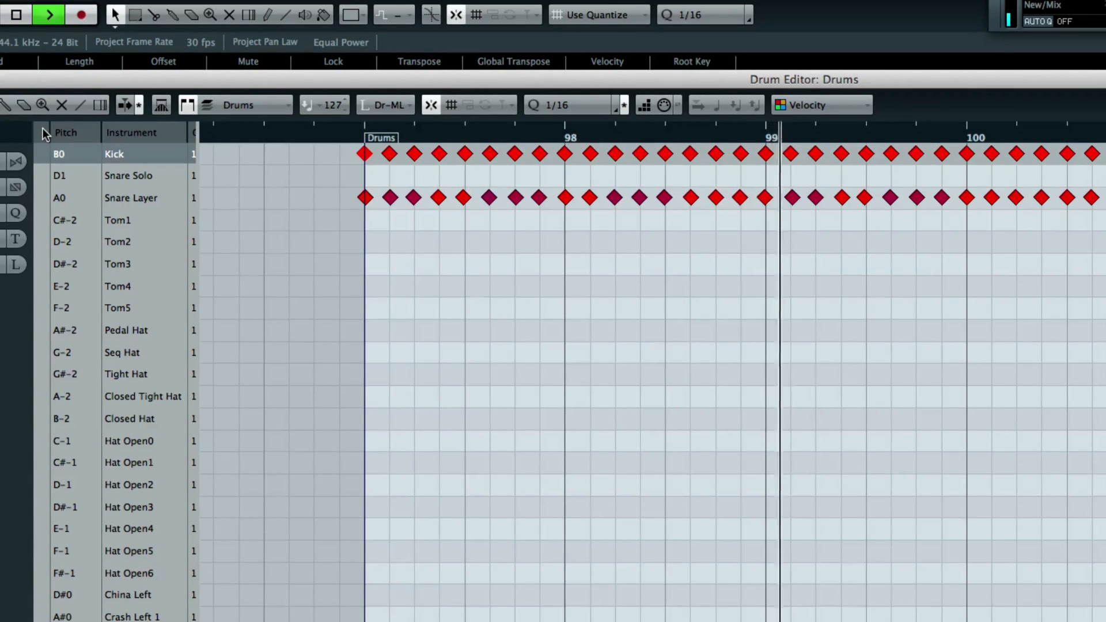
{"action": "key", "text": "space"}
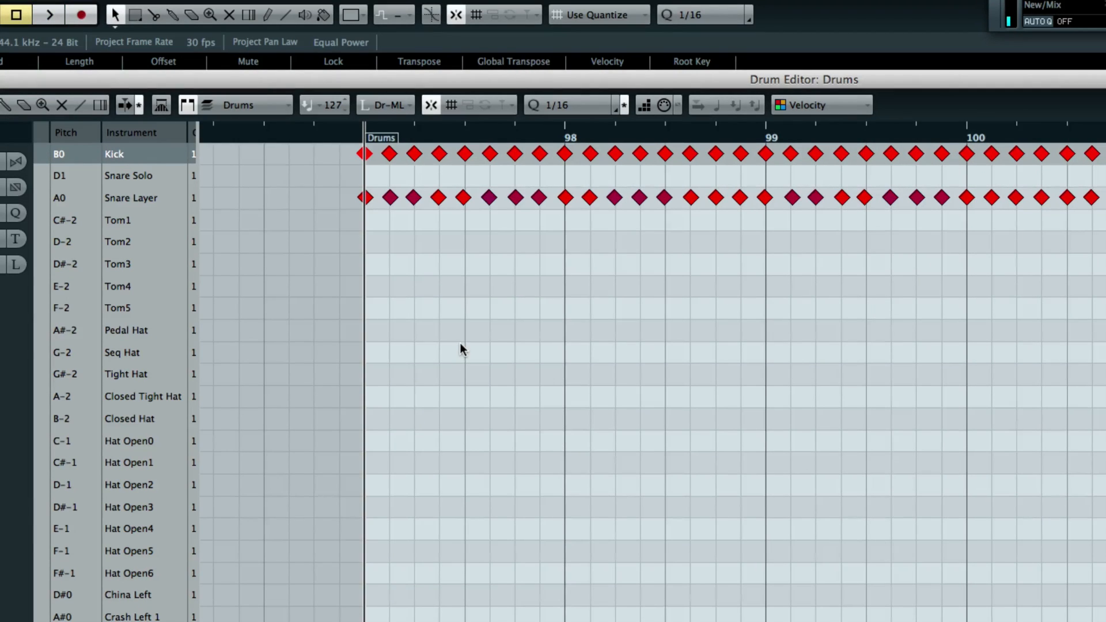
Raise every Snare Layer hit in the bar 97 part to maximum velocity and play from bar 97.
{"action": "left_click", "coordinate": [440, 198]}
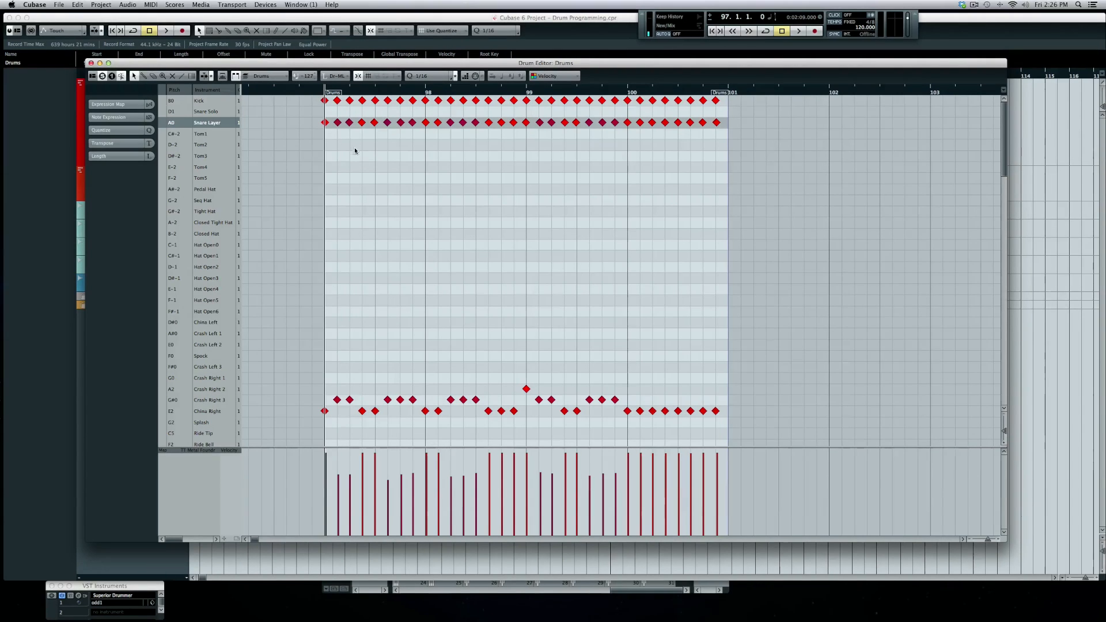
{"action": "left_click", "coordinate": [569, 444]}
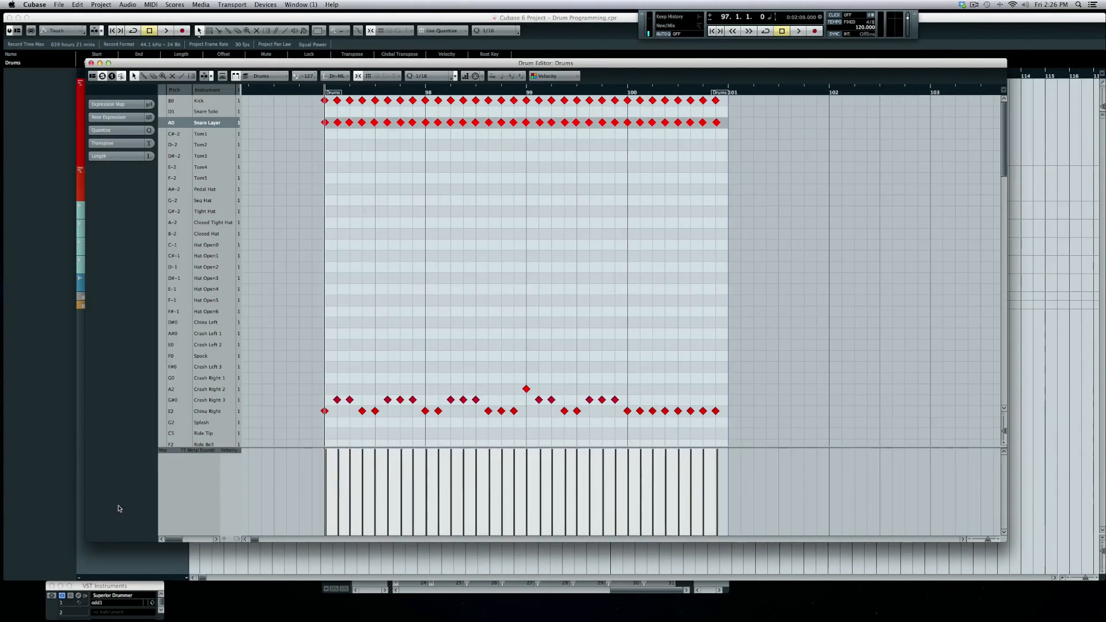
{"action": "key", "text": "space"}
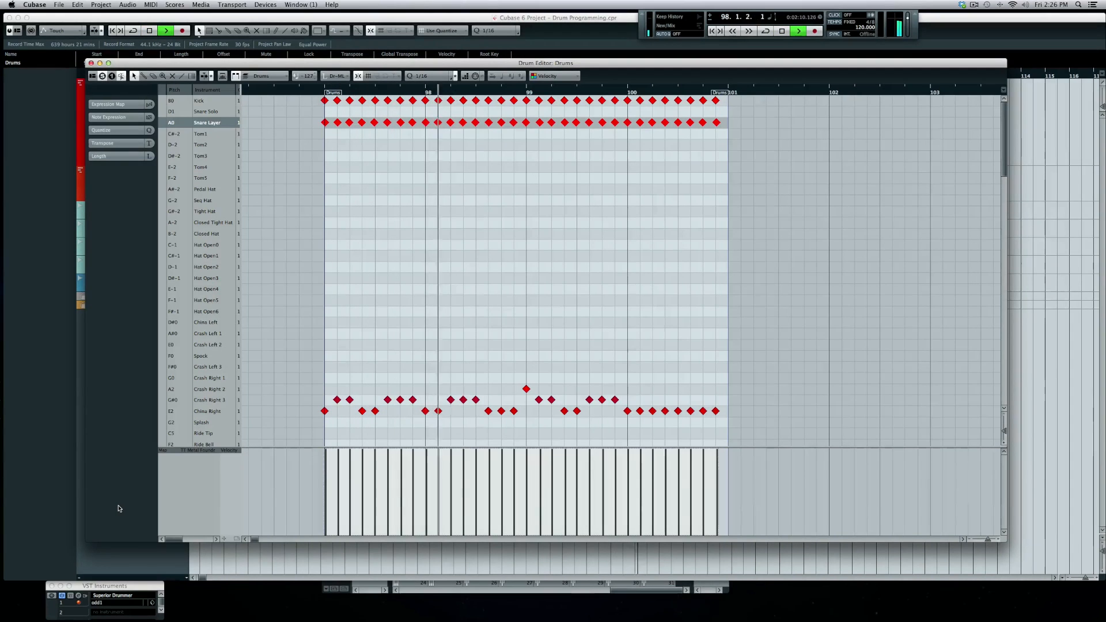
{"action": "key", "text": "space"}
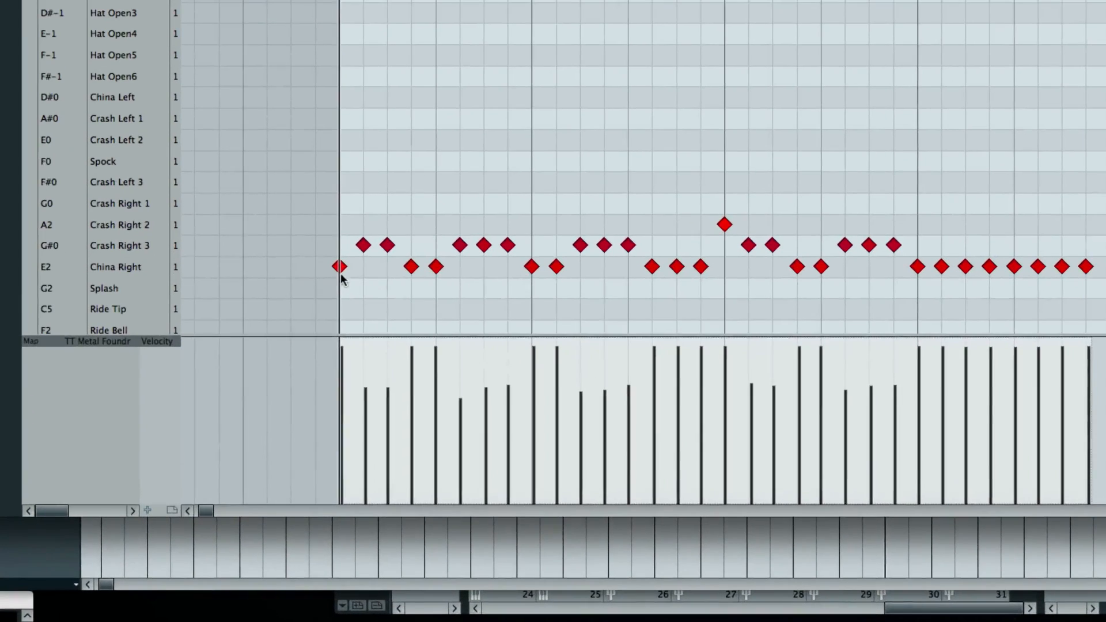
Audition the China Right and Crash Right 3 hits that accompany the snare pattern in bars 97 and 98.
{"action": "left_click", "coordinate": [325, 413]}
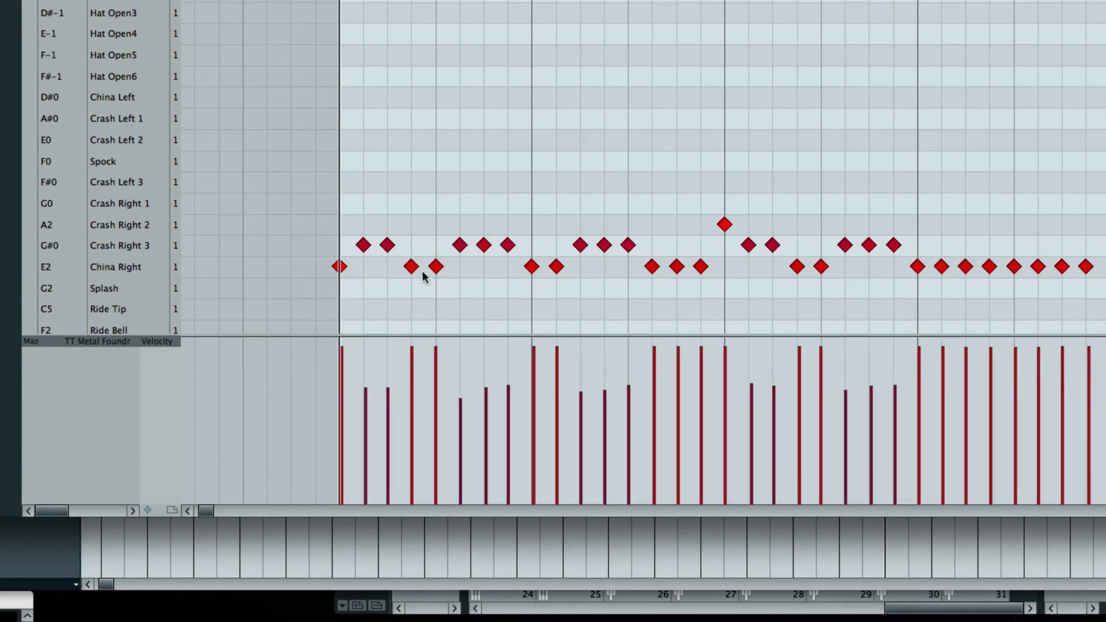
{"action": "left_click", "coordinate": [411, 268]}
{"action": "left_click", "coordinate": [436, 267]}
{"action": "left_click", "coordinate": [460, 245]}
{"action": "left_click", "coordinate": [436, 267]}
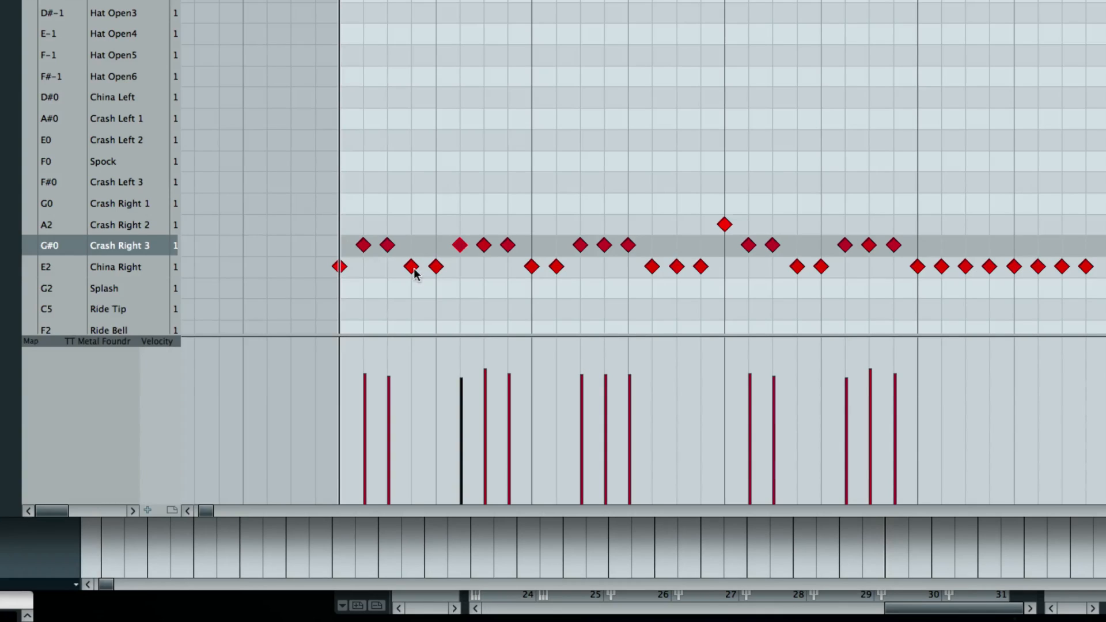
{"action": "left_click", "coordinate": [432, 268]}
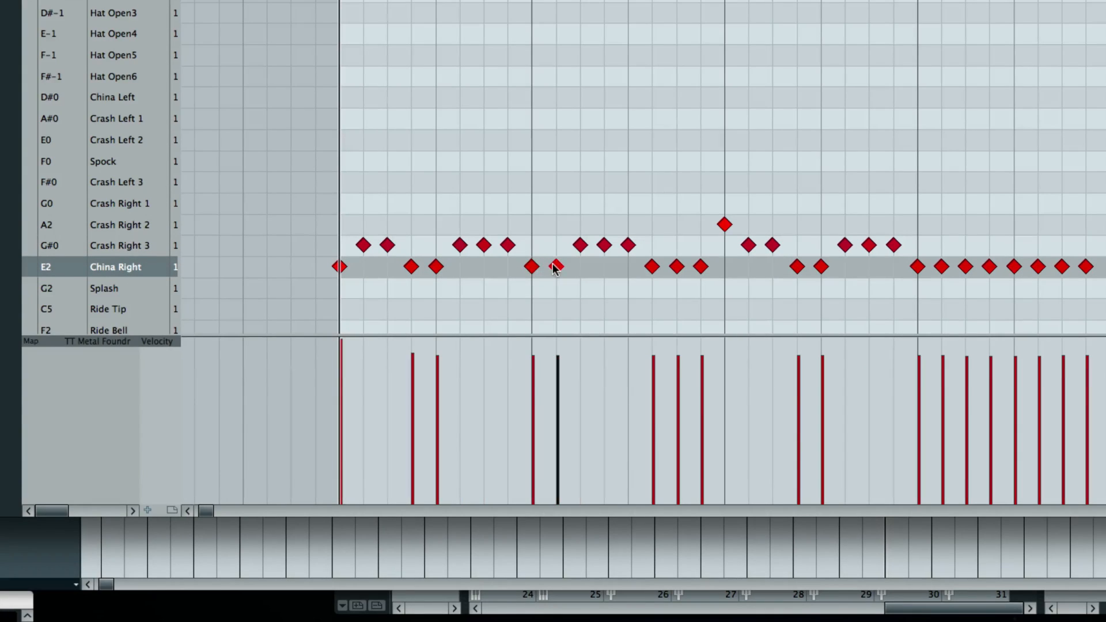
{"action": "left_click", "coordinate": [578, 249]}
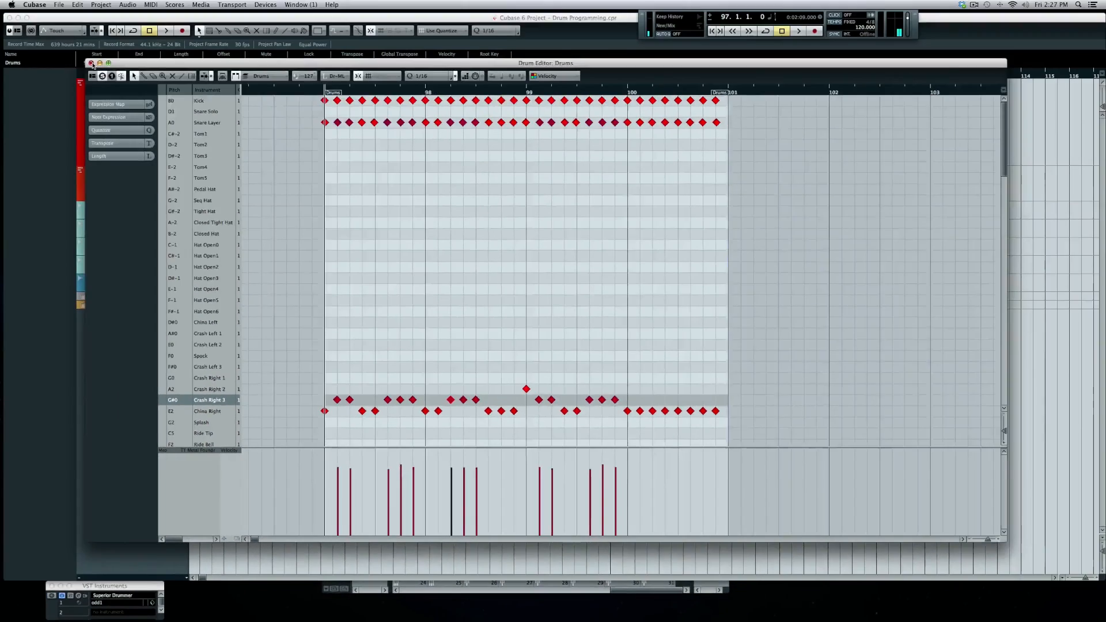
Close the drum part and play the full arrangement from bar 97.
{"action": "key", "text": "super+w"}
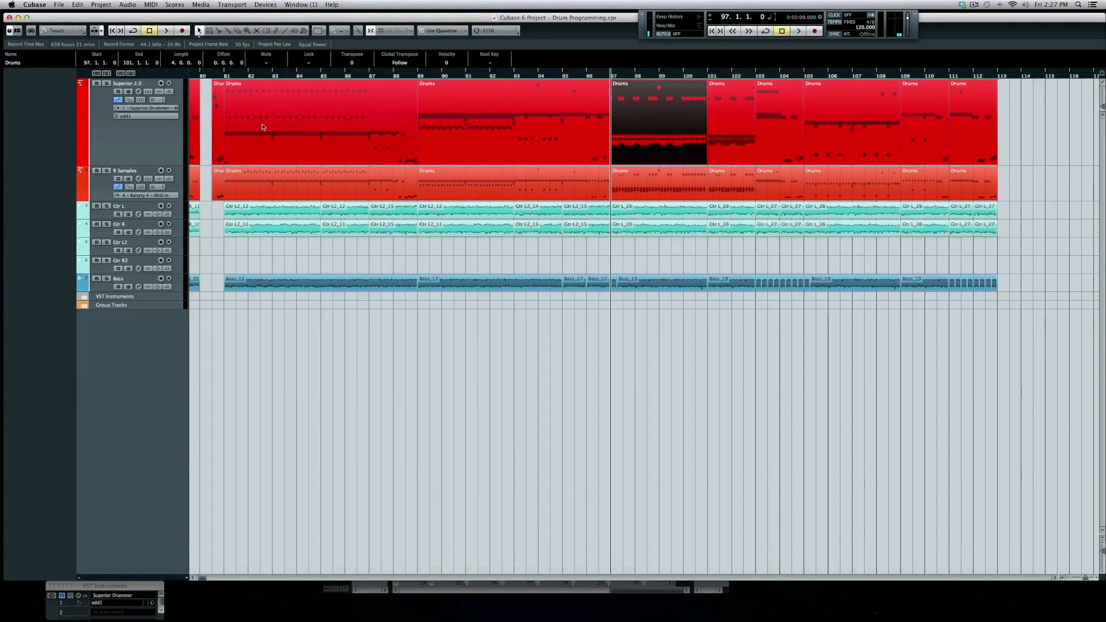
{"action": "key", "text": "space"}
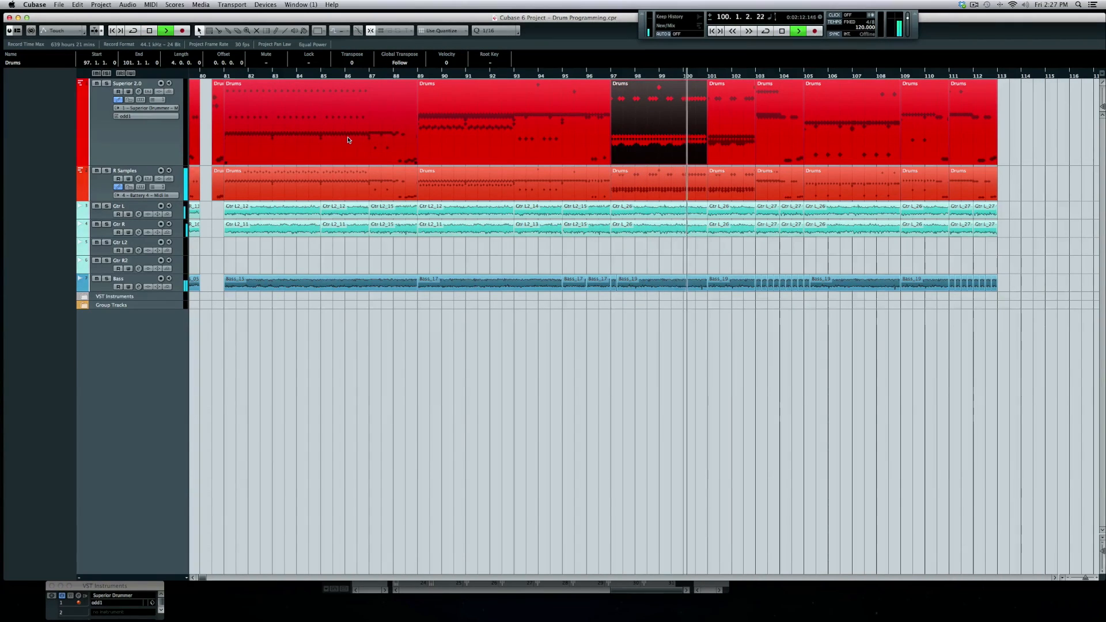
{"action": "scroll", "coordinate": [472, 168], "scroll_direction": "right", "scroll_amount": 5}
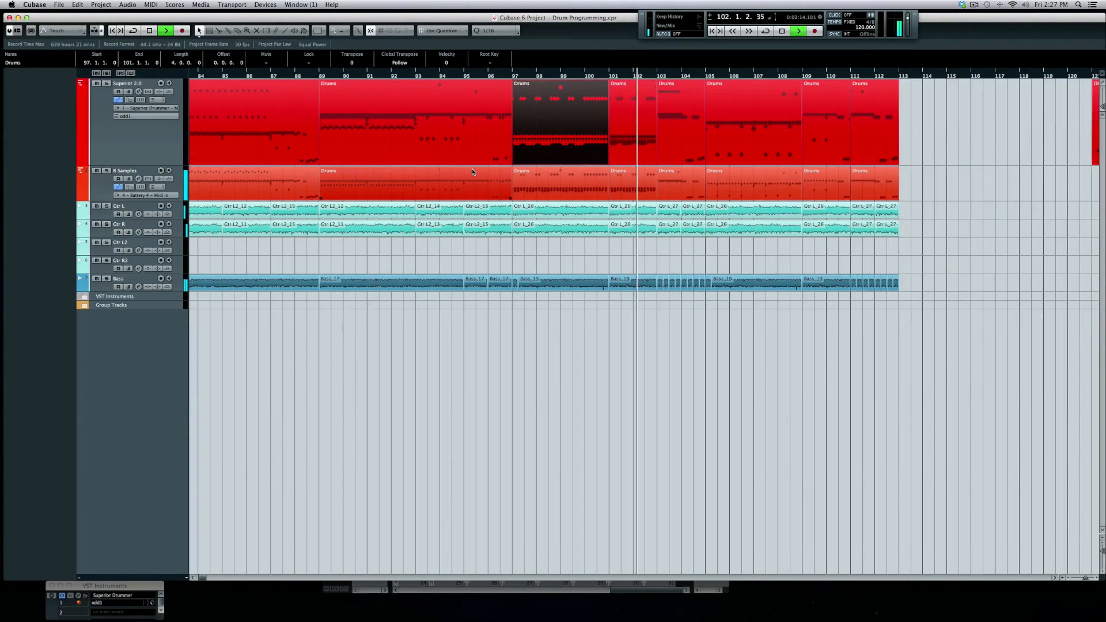
{"action": "scroll", "coordinate": [472, 168], "scroll_direction": "right", "scroll_amount": 2}
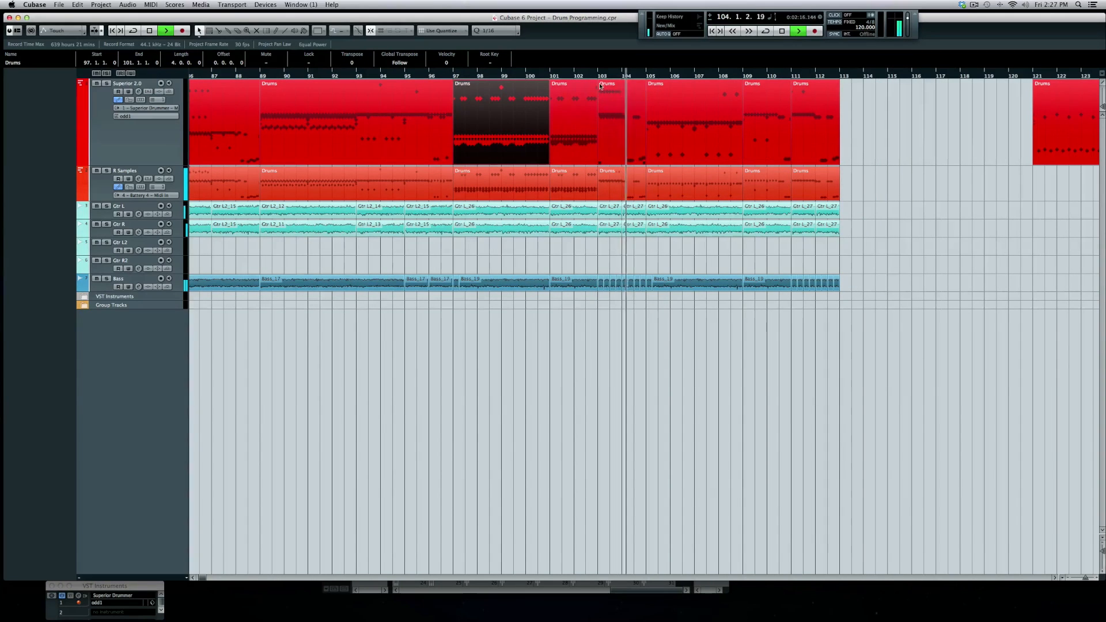
Cue bar 103 and open the Drums part that starts there.
{"action": "left_click", "coordinate": [597, 76]}
{"action": "double_click", "coordinate": [620, 153]}
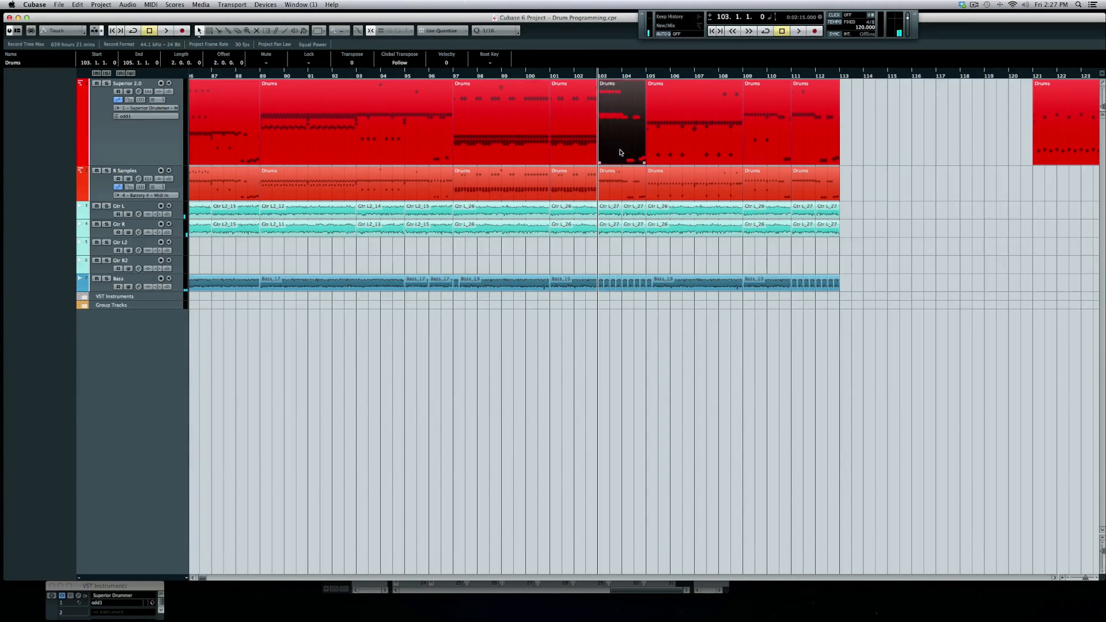
Audition the Snare Layer, Tom1 and Tom3 hits of the fill in bar 104, and play the fill from bar 104.
{"action": "scroll", "coordinate": [485, 159], "scroll_direction": "left", "scroll_amount": 3}
{"action": "scroll", "coordinate": [485, 159], "scroll_direction": "right", "scroll_amount": 3}
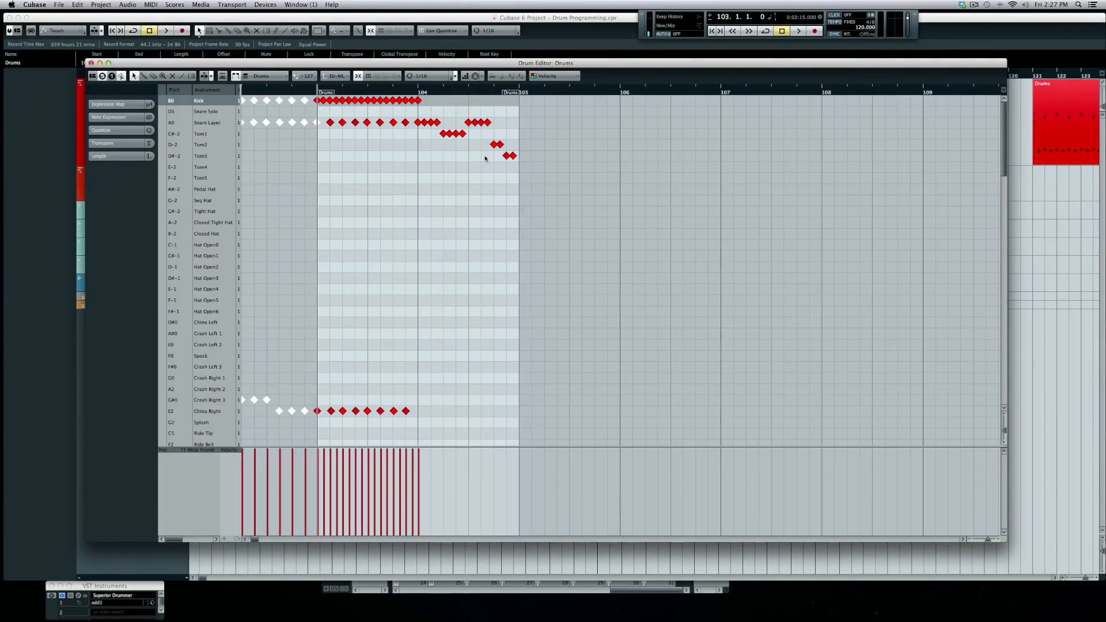
{"action": "left_click", "coordinate": [317, 123]}
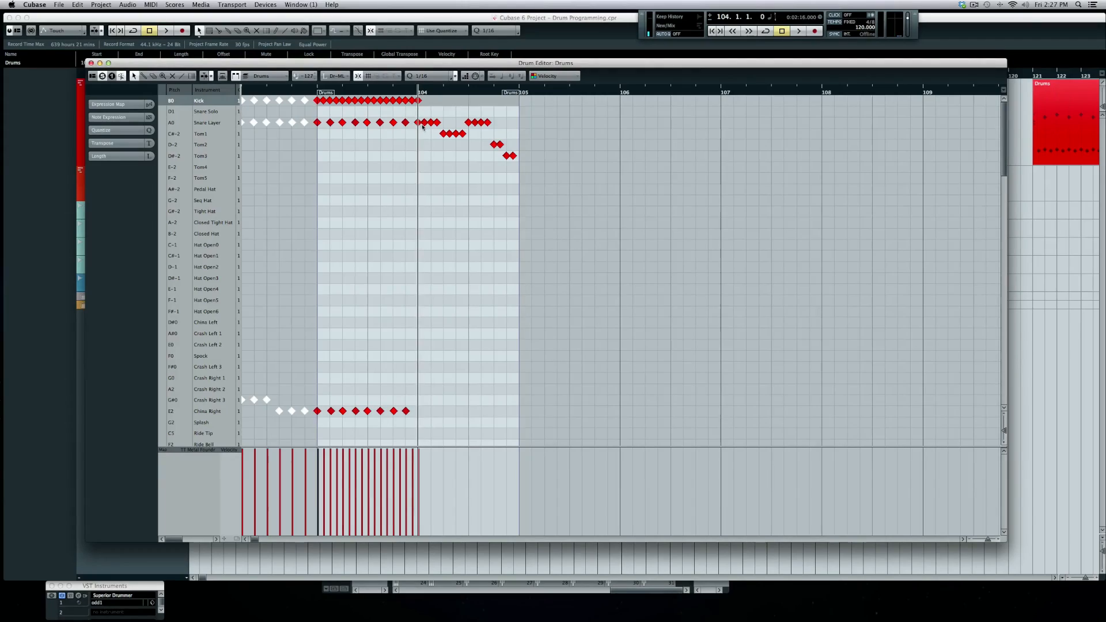
{"action": "left_click", "coordinate": [424, 124]}
{"action": "left_click", "coordinate": [455, 136]}
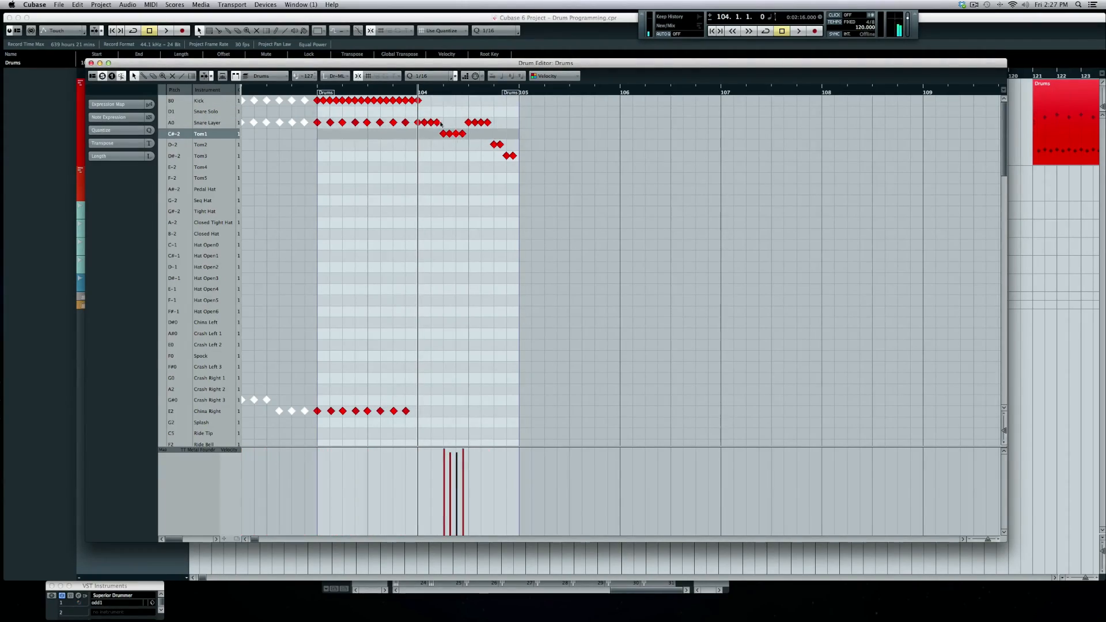
{"action": "left_click", "coordinate": [436, 123]}
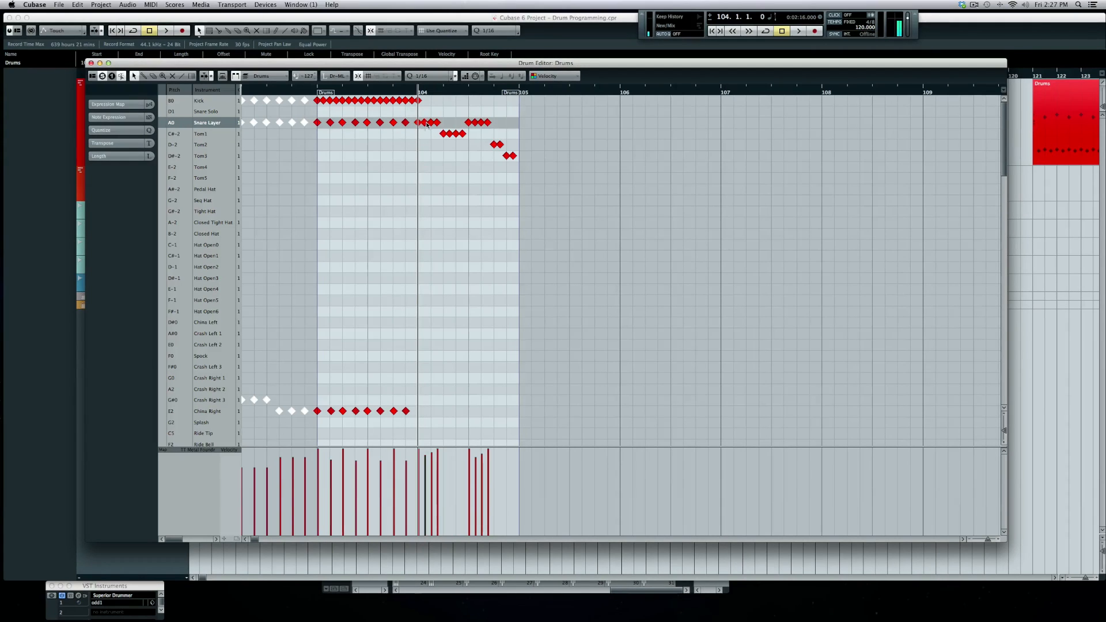
{"action": "left_click", "coordinate": [453, 136]}
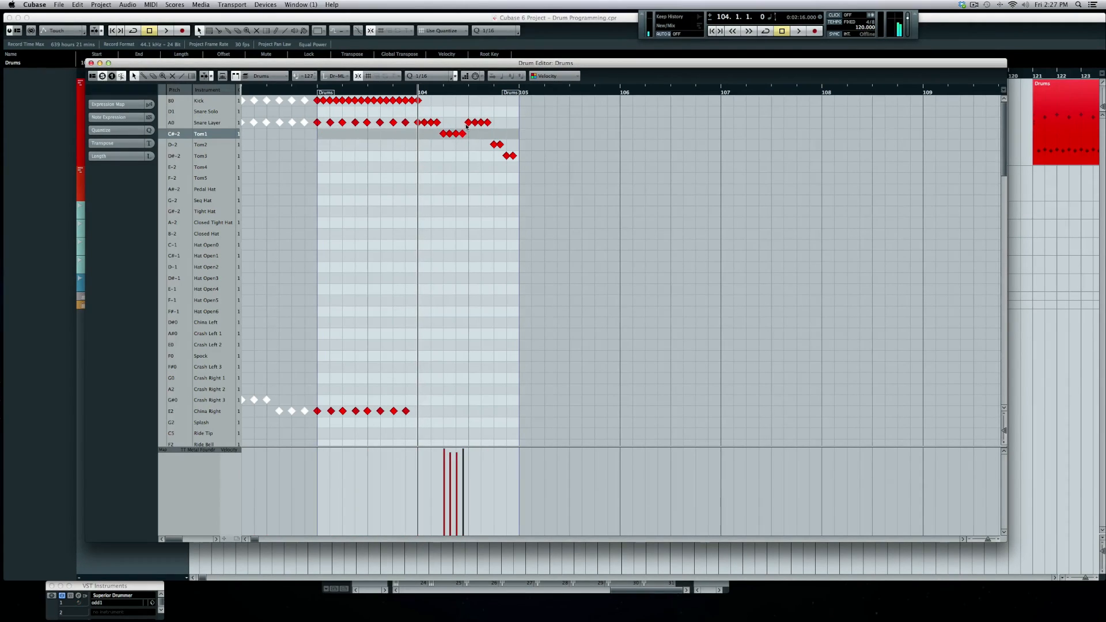
{"action": "left_click", "coordinate": [478, 122]}
{"action": "left_click", "coordinate": [494, 146]}
{"action": "left_click", "coordinate": [513, 157]}
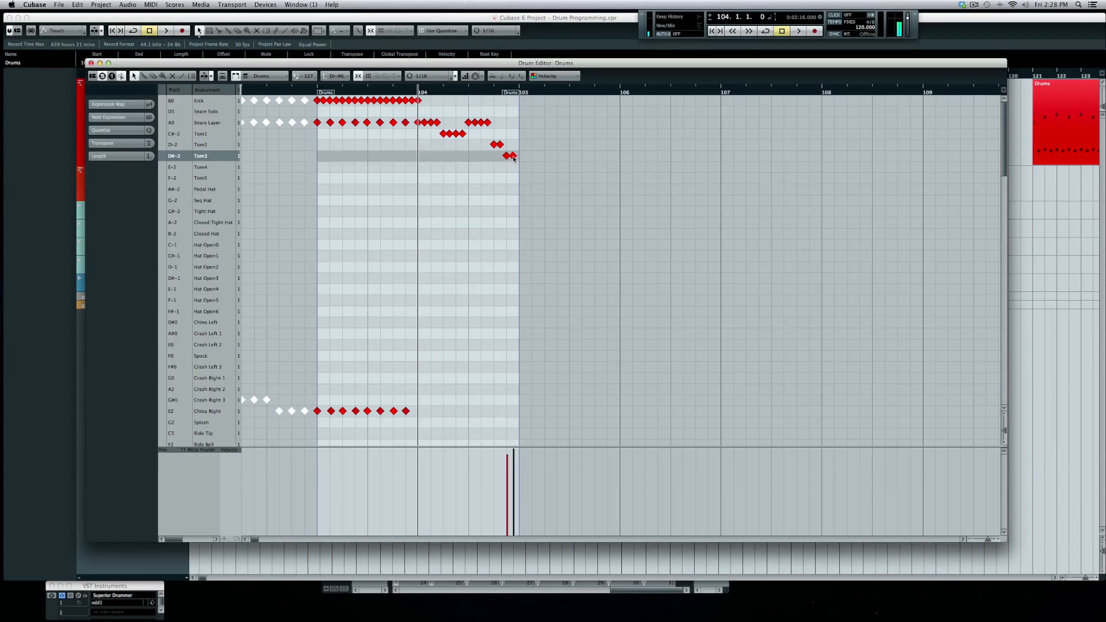
{"action": "key", "text": "space"}
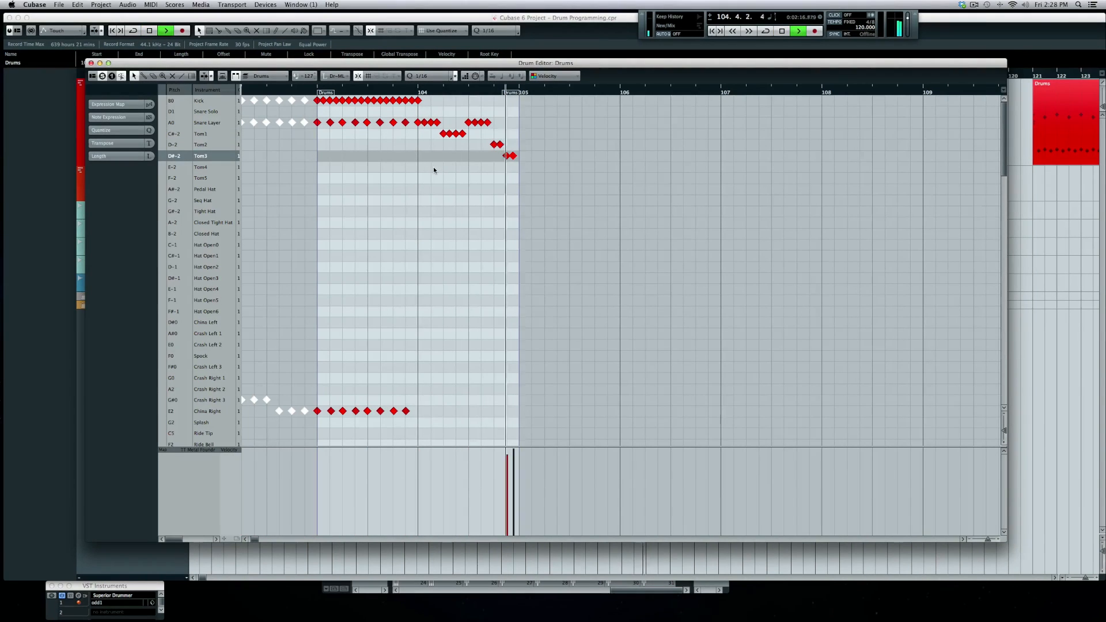
{"action": "key", "text": "space"}
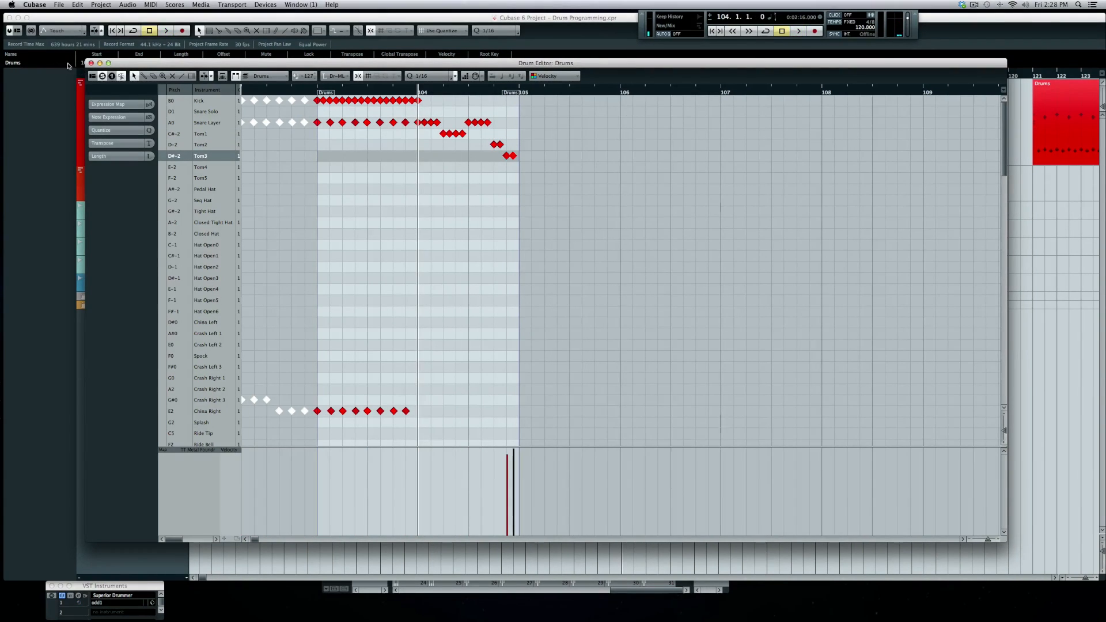
Close the drum part and play the full arrangement from bar 103.
{"action": "left_click", "coordinate": [90, 63]}
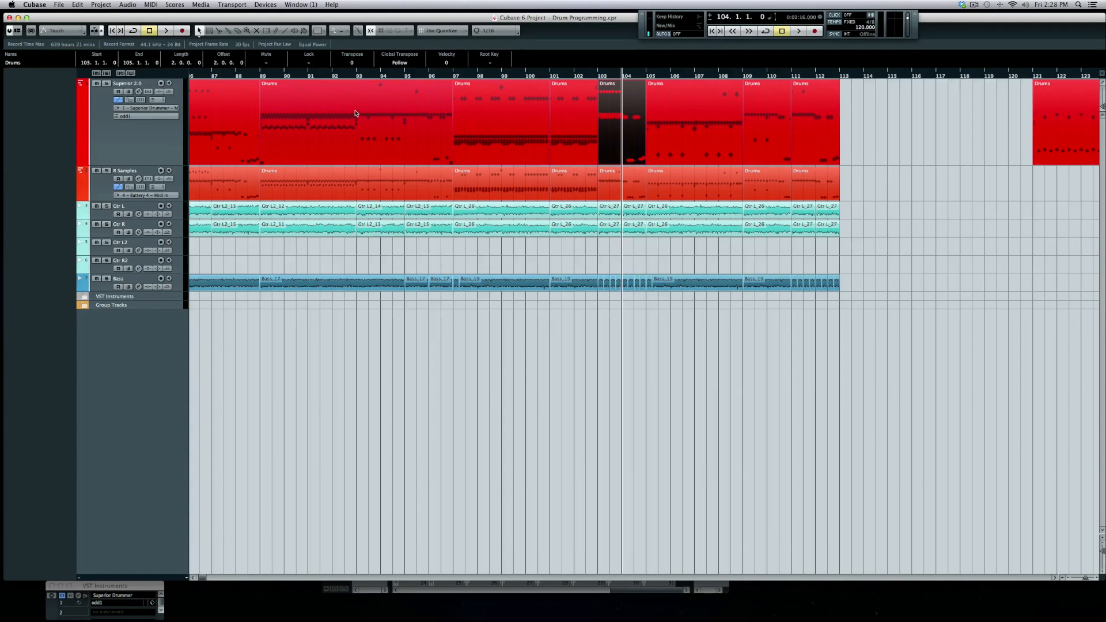
{"action": "left_click", "coordinate": [596, 75]}
{"action": "key", "text": "space"}
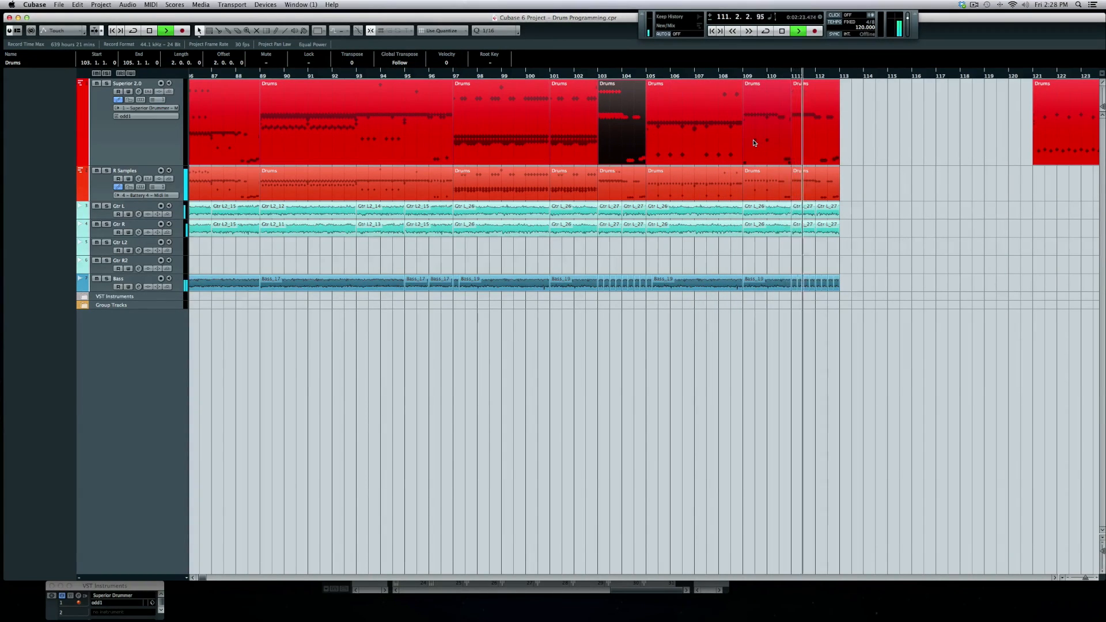
{"action": "key", "text": "space"}
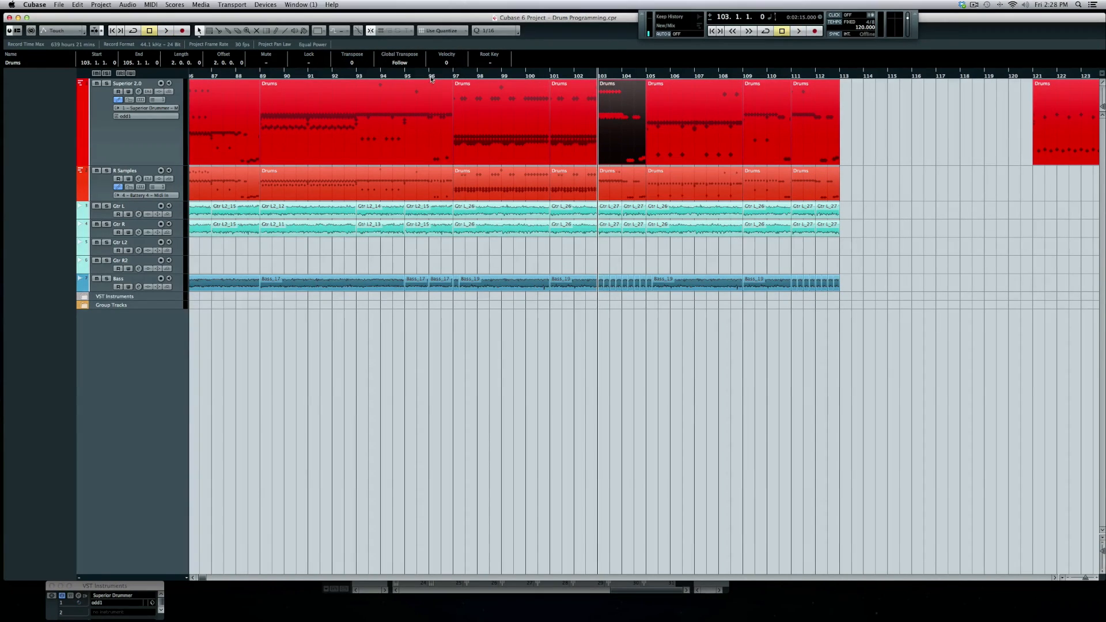
Play the arrangement from bar 97 and from bar 105 to compare the two grooves.
{"action": "left_click", "coordinate": [455, 76]}
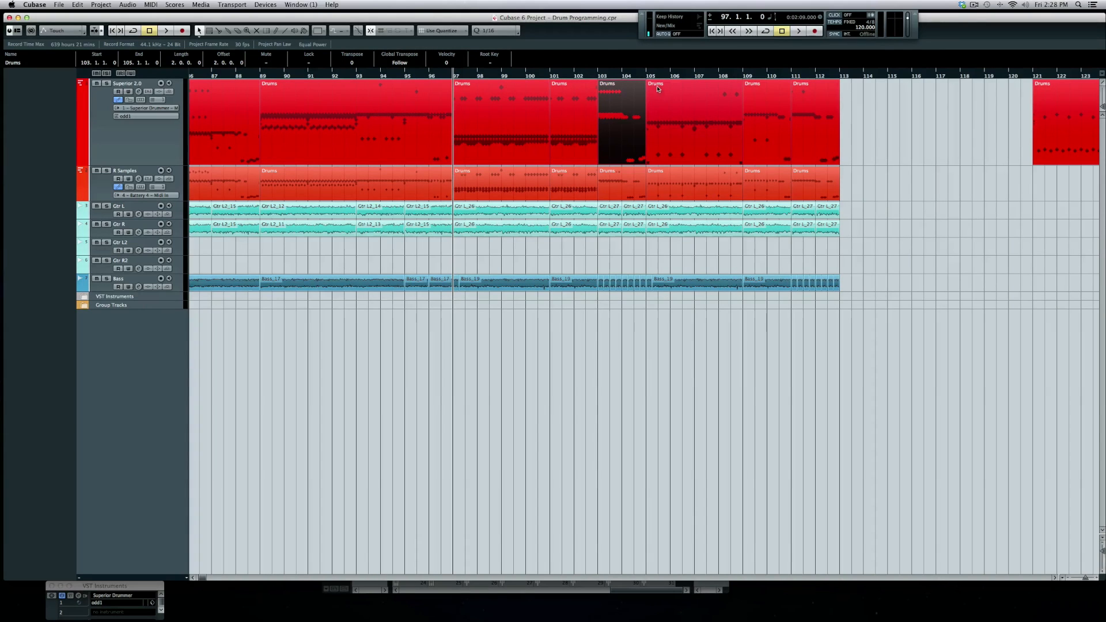
{"action": "key", "text": "space"}
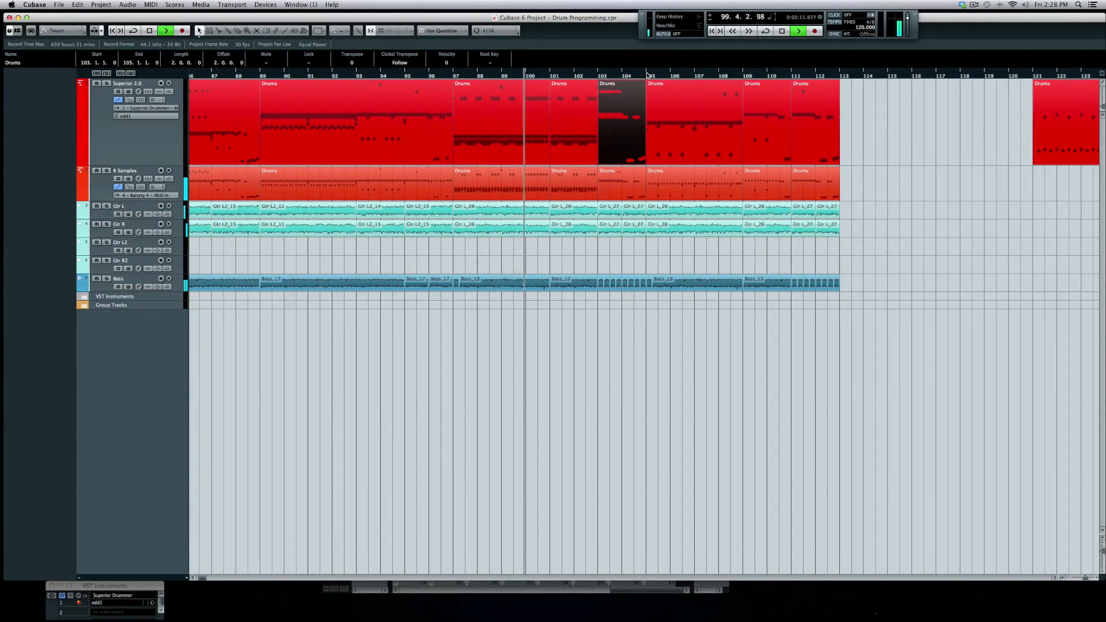
{"action": "key", "text": "space"}
{"action": "left_click", "coordinate": [647, 74]}
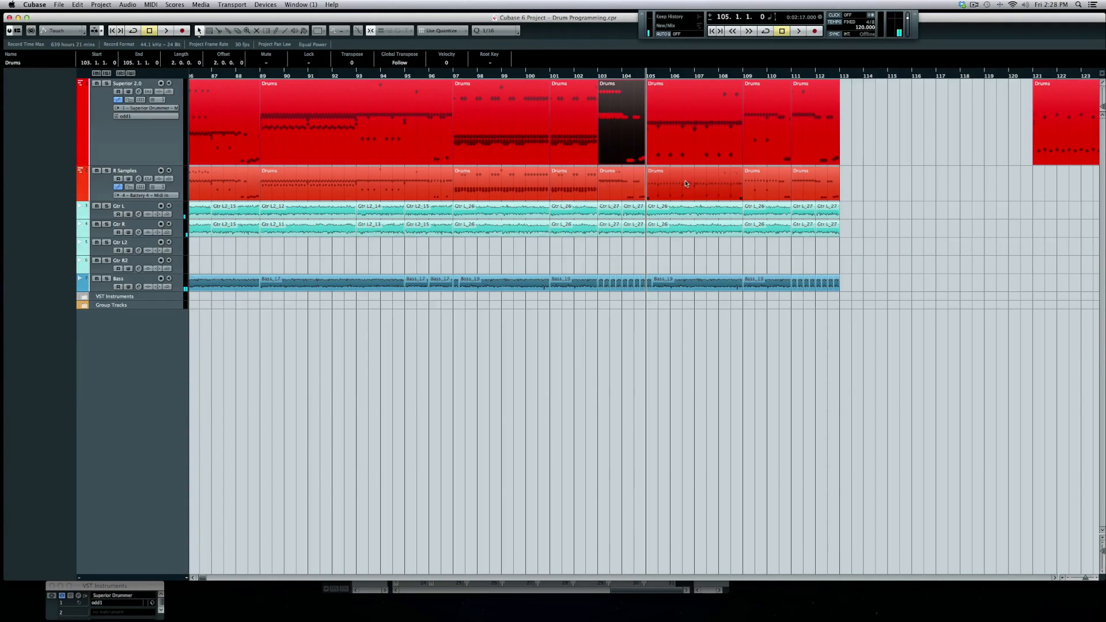
{"action": "key", "text": "space"}
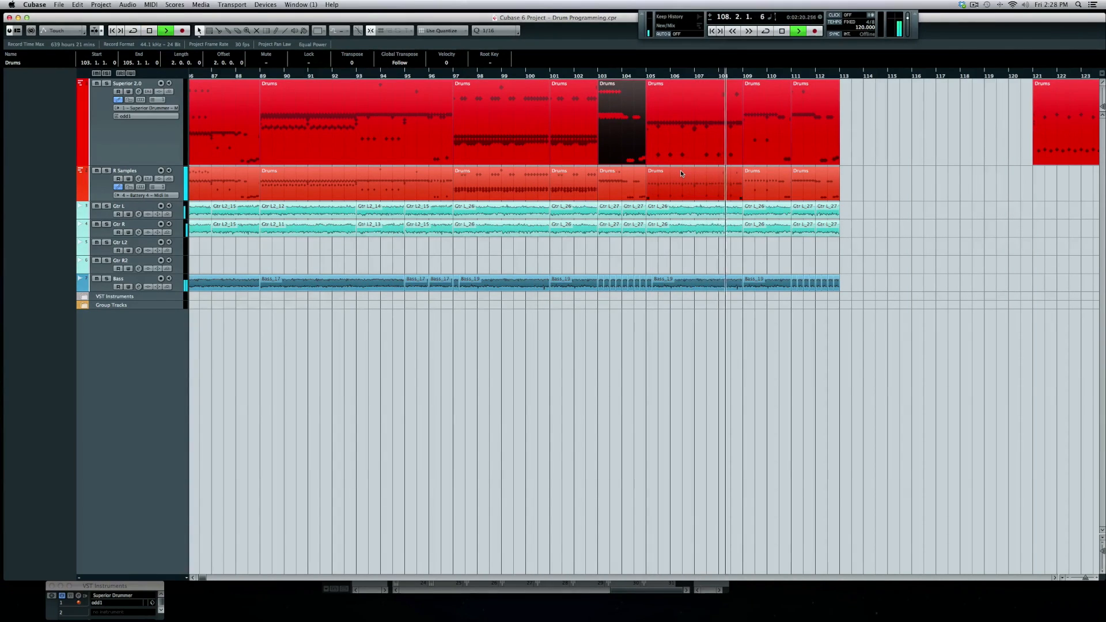
{"action": "key", "text": "space"}
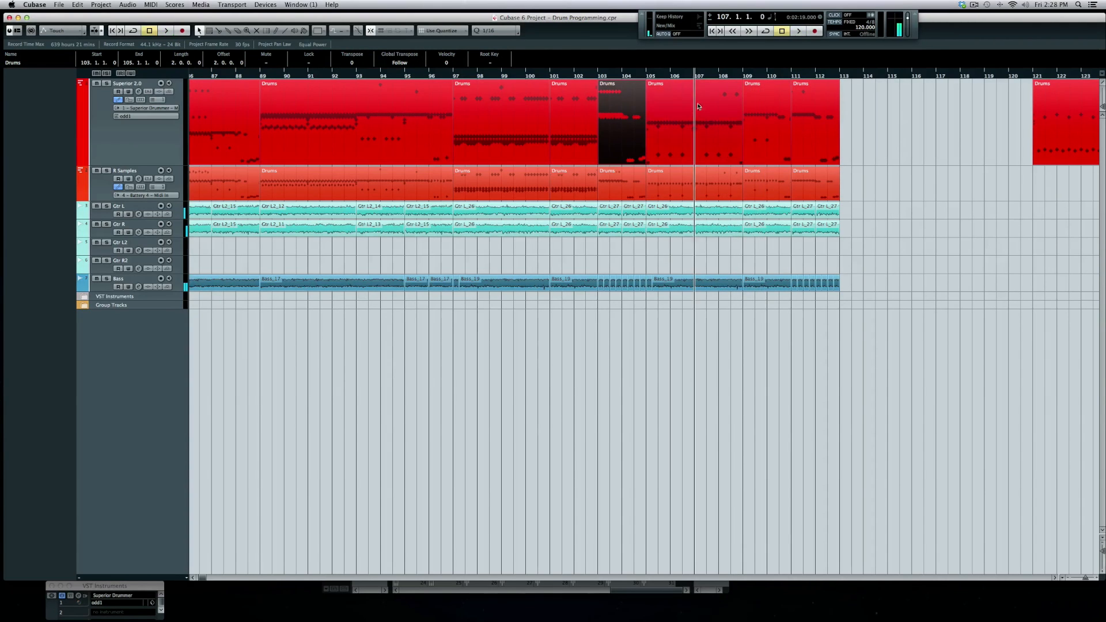
Open the Drums part that starts at bar 105 and play its kick pattern from bar 107.
{"action": "double_click", "coordinate": [691, 106]}
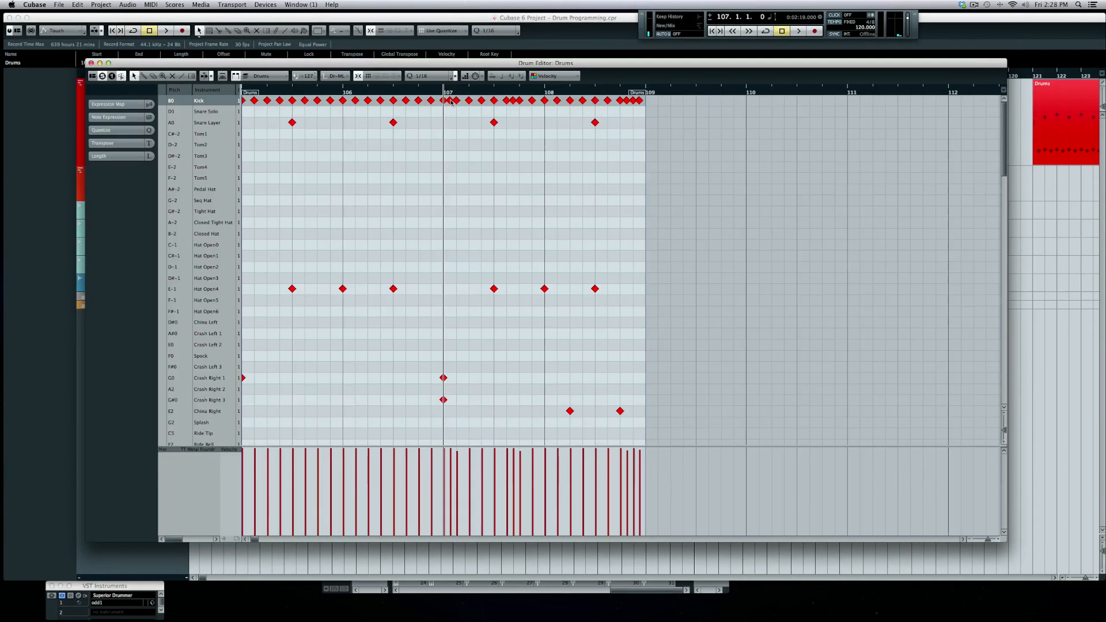
{"action": "key", "text": "space"}
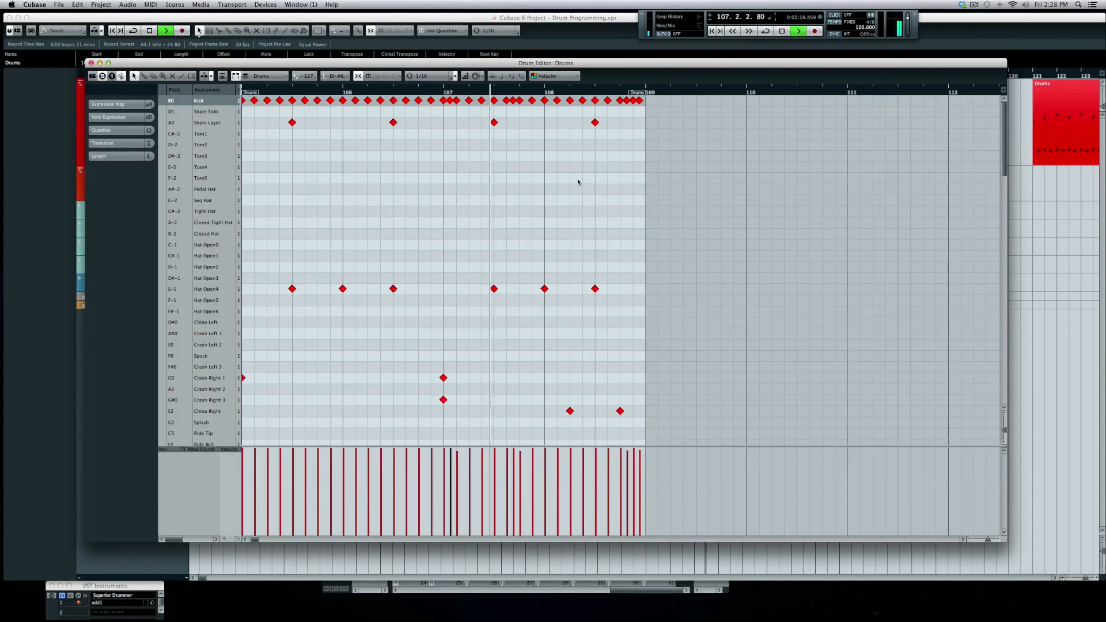
{"action": "key", "text": "space"}
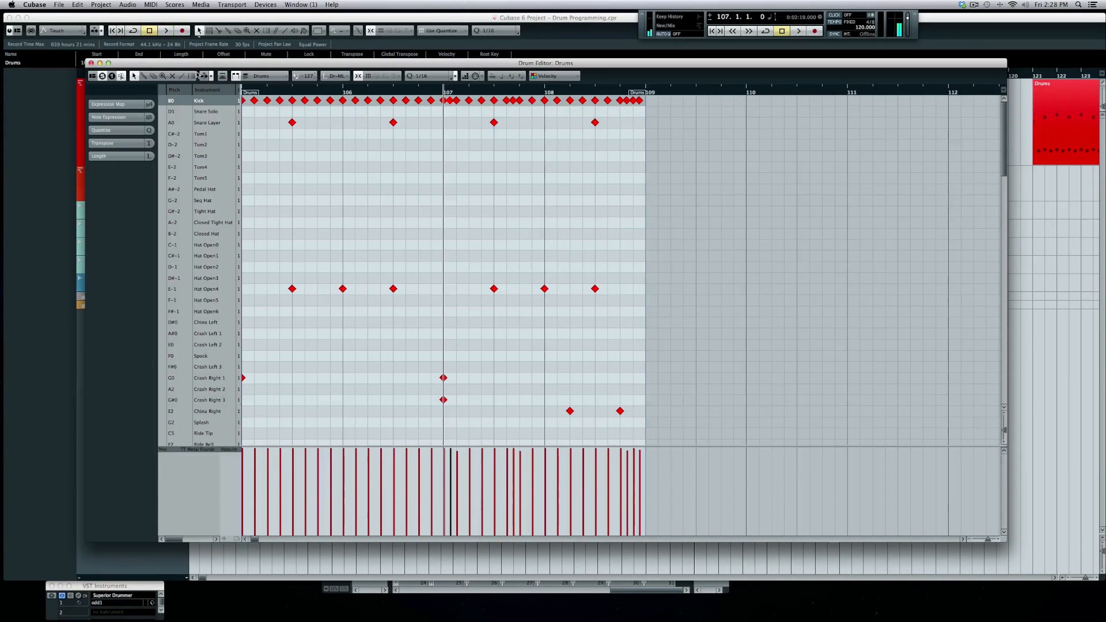
Close the drum part and play the full arrangement from bar 107.
{"action": "left_click", "coordinate": [90, 63]}
{"action": "key", "text": "space"}
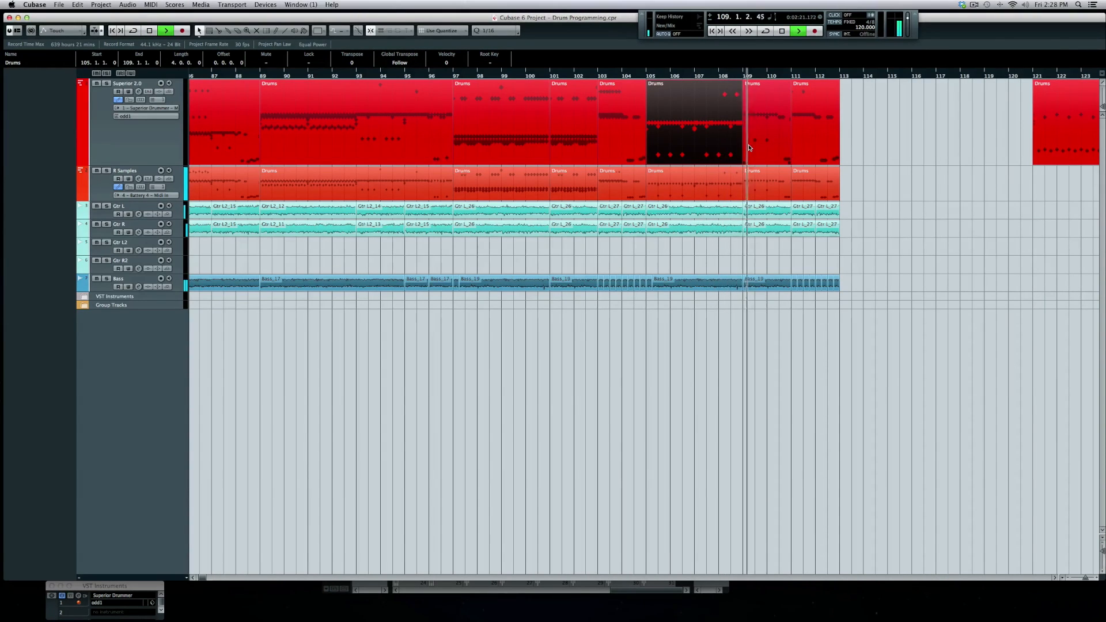
{"action": "scroll", "coordinate": [749, 148], "scroll_direction": "right", "scroll_amount": 4}
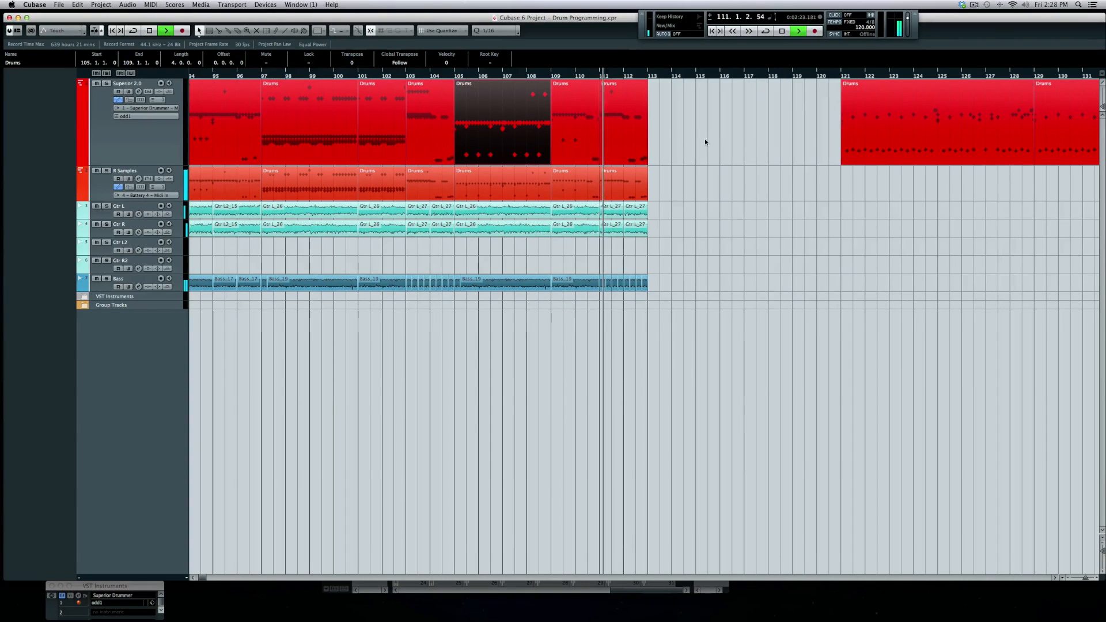
Cue bar 111, open the Drums part that starts there and play its kick run.
{"action": "left_click", "coordinate": [599, 76]}
{"action": "key", "text": "space"}
{"action": "double_click", "coordinate": [612, 113]}
{"action": "scroll", "coordinate": [333, 116], "scroll_direction": "left", "scroll_amount": 2}
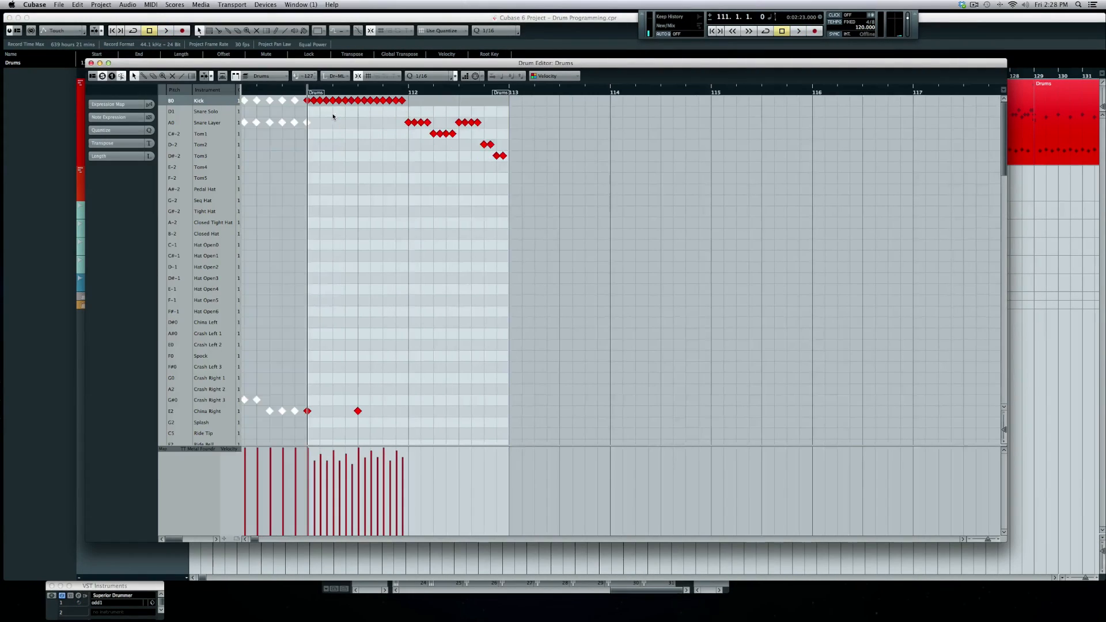
{"action": "key", "text": "space"}
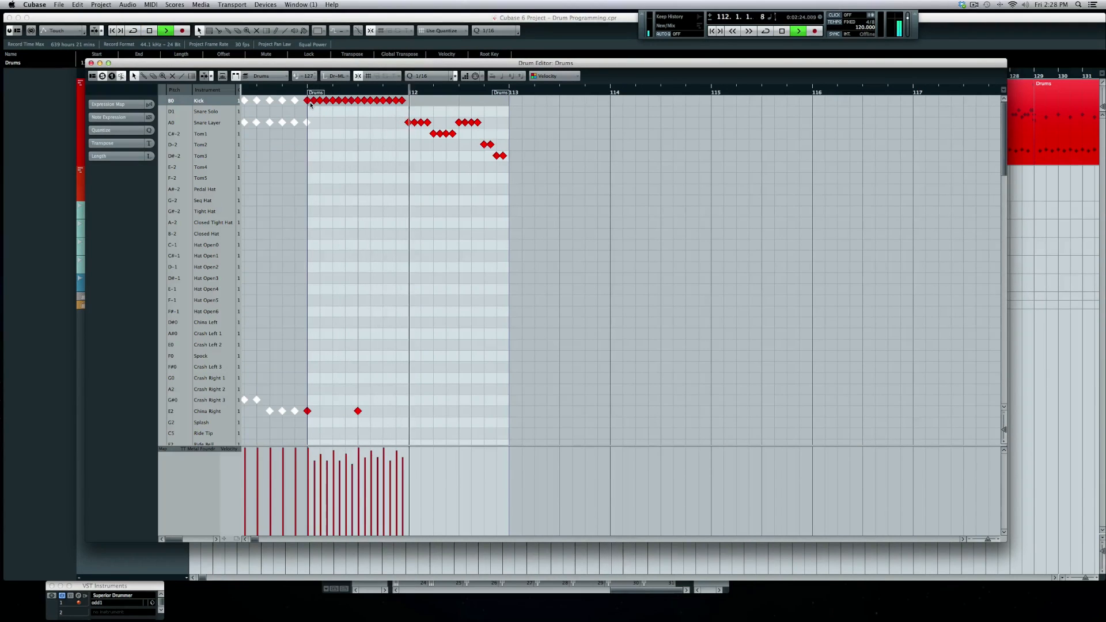
{"action": "key", "text": "space"}
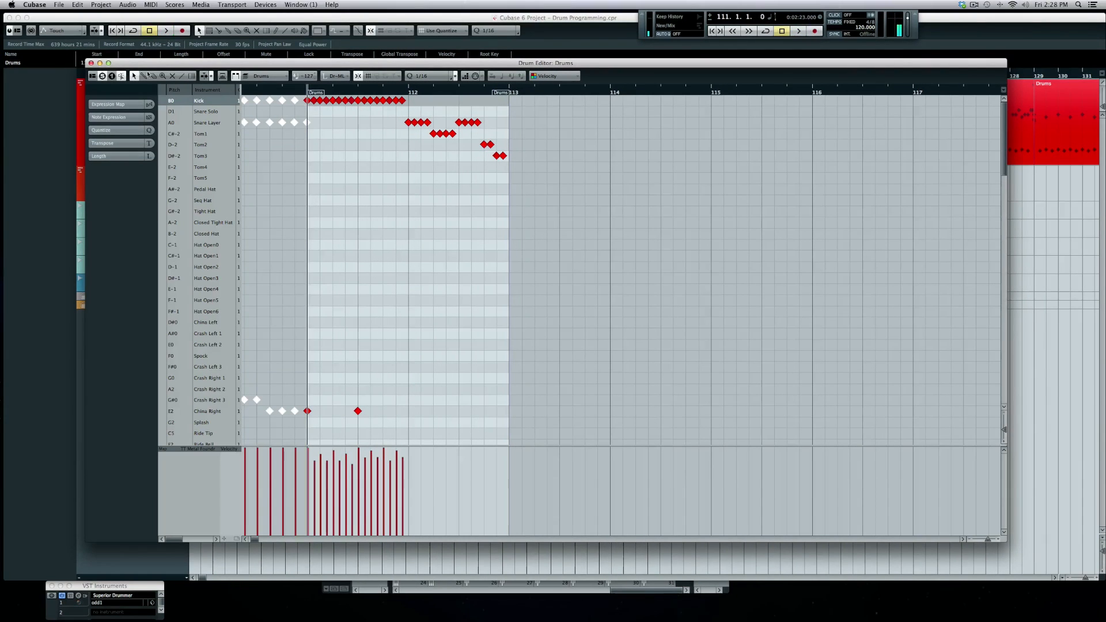
Leave the bar 111 part, cue bar 81 and open the Drums part that starts there.
{"action": "left_click", "coordinate": [91, 63]}
{"action": "scroll", "coordinate": [804, 181], "scroll_direction": "left", "scroll_amount": 5}
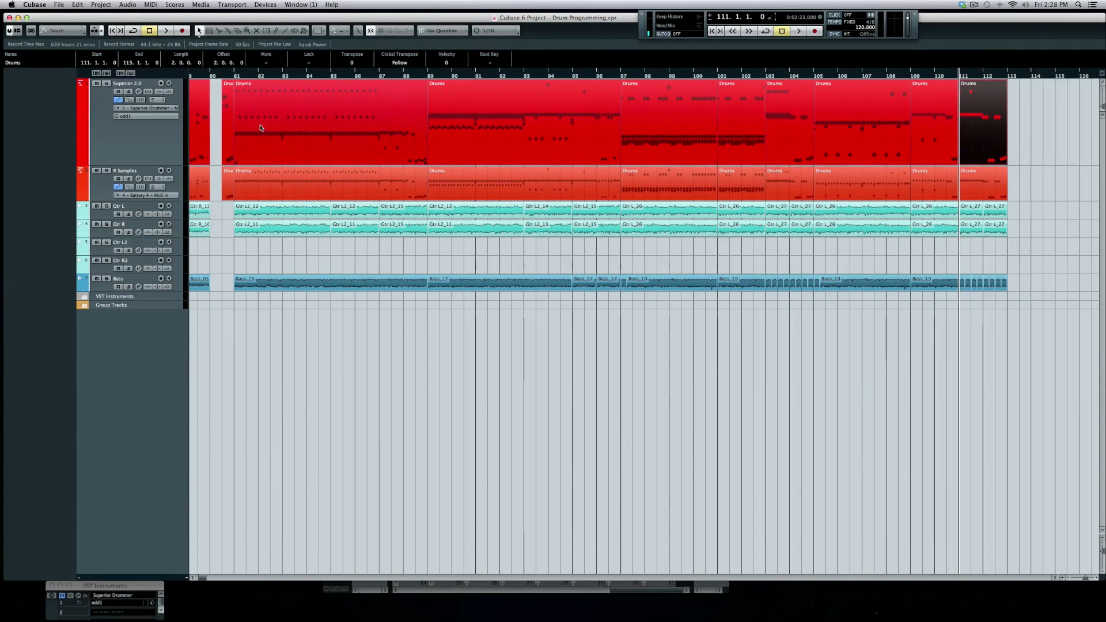
{"action": "left_click", "coordinate": [235, 77]}
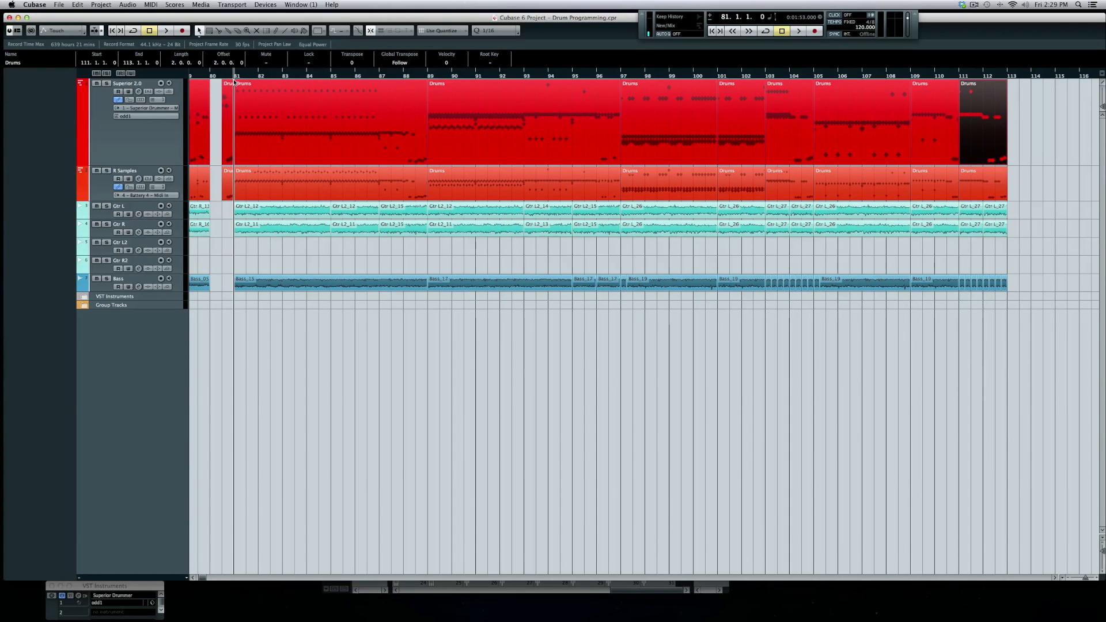
{"action": "double_click", "coordinate": [256, 124]}
{"action": "scroll", "coordinate": [342, 129], "scroll_direction": "left", "scroll_amount": 2}
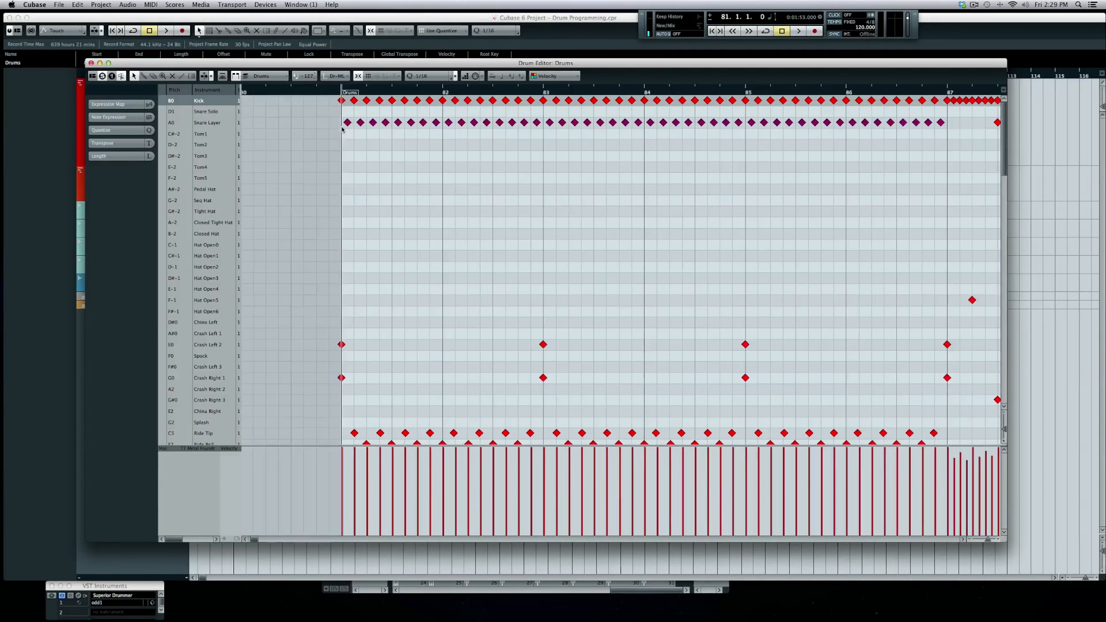
Examine the alternating Ride Tip and Ride Bell hits and the accompanying Kick hits from bar 81.
{"action": "scroll", "coordinate": [386, 262], "scroll_direction": "down", "scroll_amount": 3}
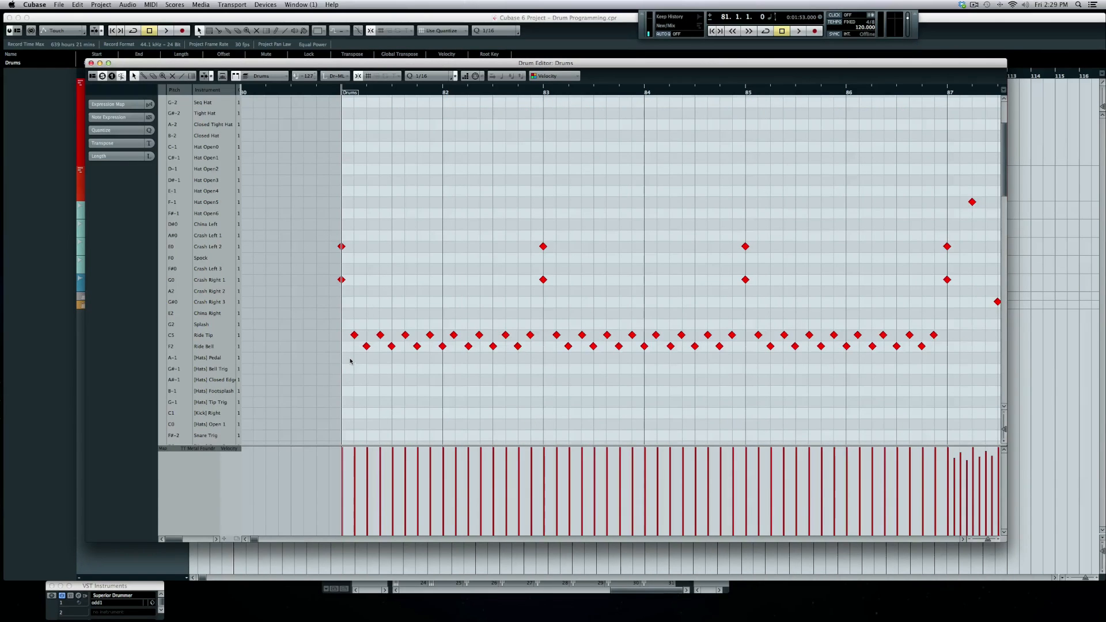
{"action": "scroll", "coordinate": [350, 361], "scroll_direction": "up", "scroll_amount": 3}
{"action": "scroll", "coordinate": [350, 361], "scroll_direction": "right", "scroll_amount": 2}
{"action": "scroll", "coordinate": [350, 361], "scroll_direction": "left", "scroll_amount": 3}
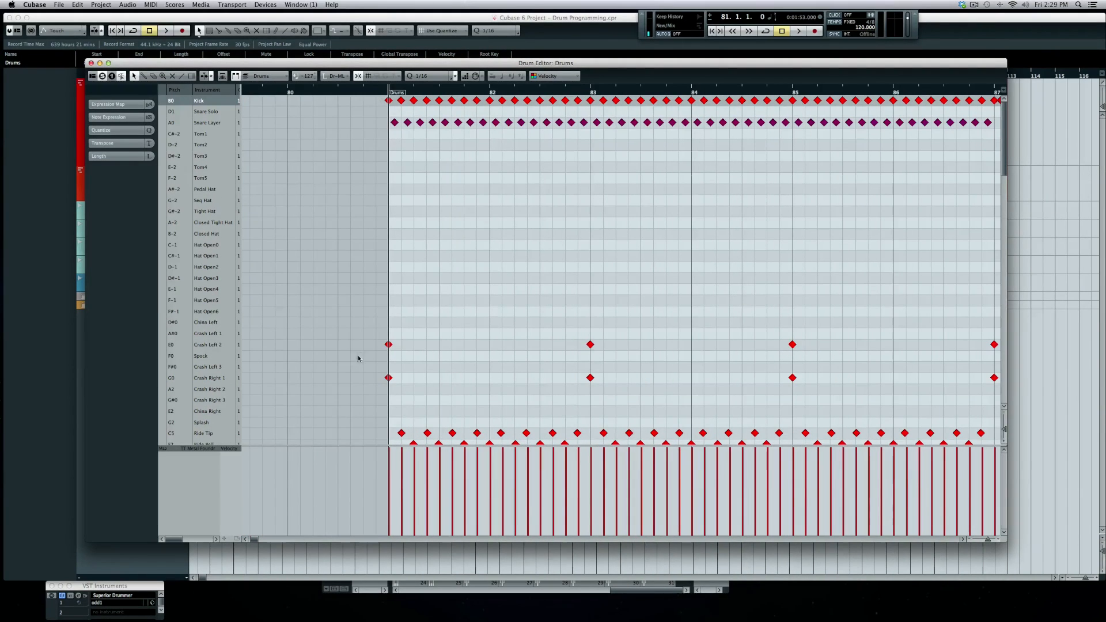
{"action": "scroll", "coordinate": [387, 354], "scroll_direction": "down", "scroll_amount": 4}
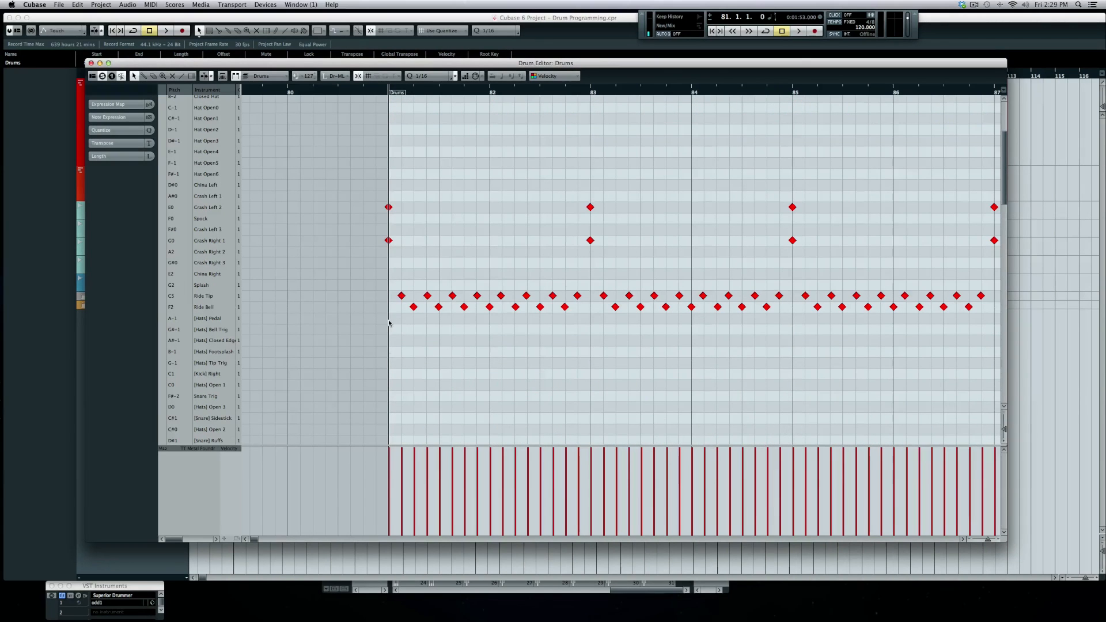
{"action": "left_click_drag", "start_coordinate": [389, 323], "coordinate": [585, 276]}
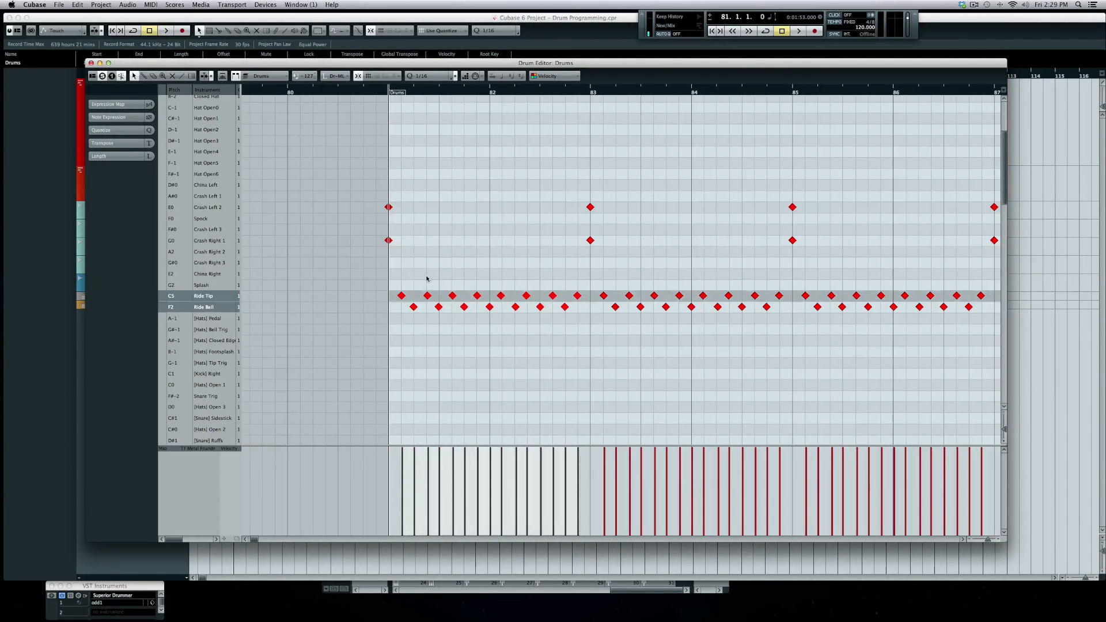
{"action": "scroll", "coordinate": [427, 279], "scroll_direction": "up", "scroll_amount": 4}
{"action": "left_click_drag", "start_coordinate": [383, 110], "coordinate": [694, 84]}
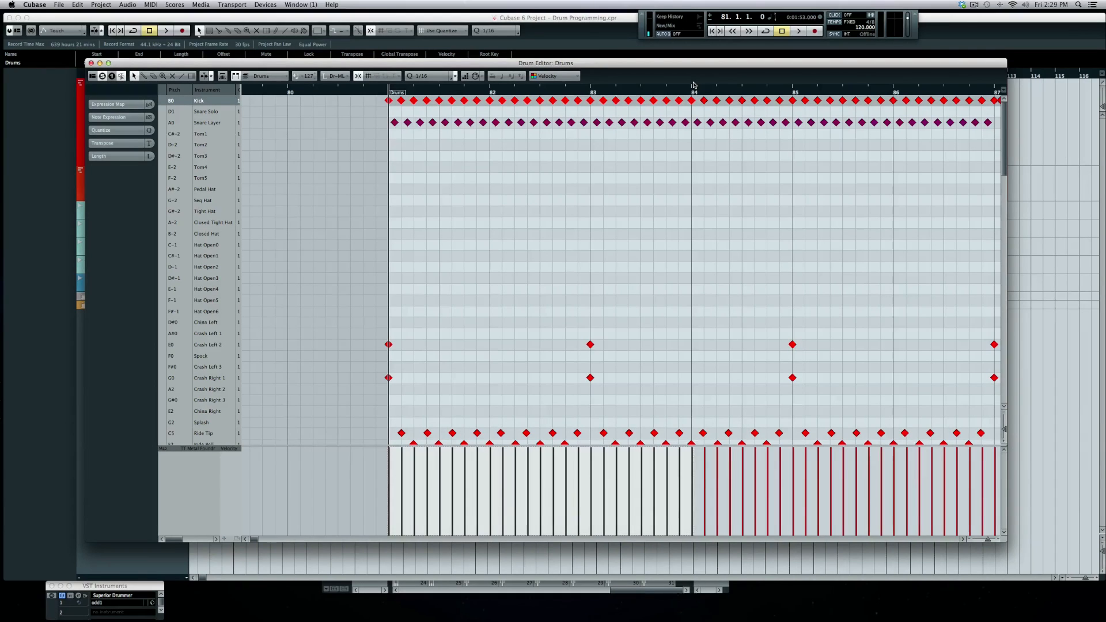
Delete the Snare Layer hits from bar 81 to about the middle of bar 85 and play from bar 81.
{"action": "left_click_drag", "start_coordinate": [384, 139], "coordinate": [833, 126]}
{"action": "key", "text": "Delete"}
{"action": "key", "text": "space"}
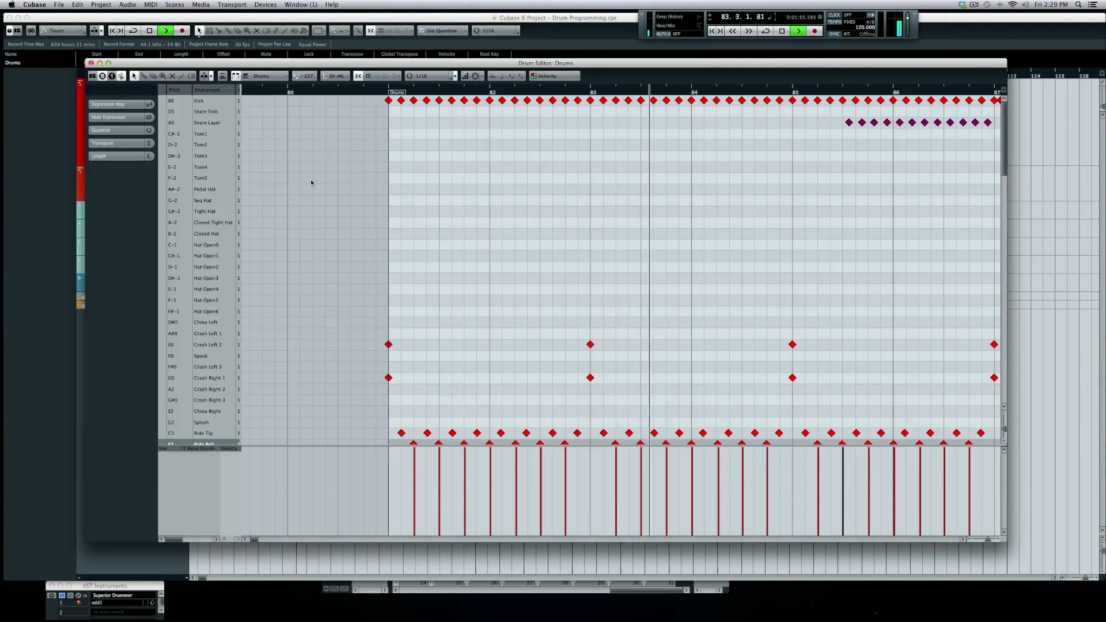
{"action": "key", "text": "space"}
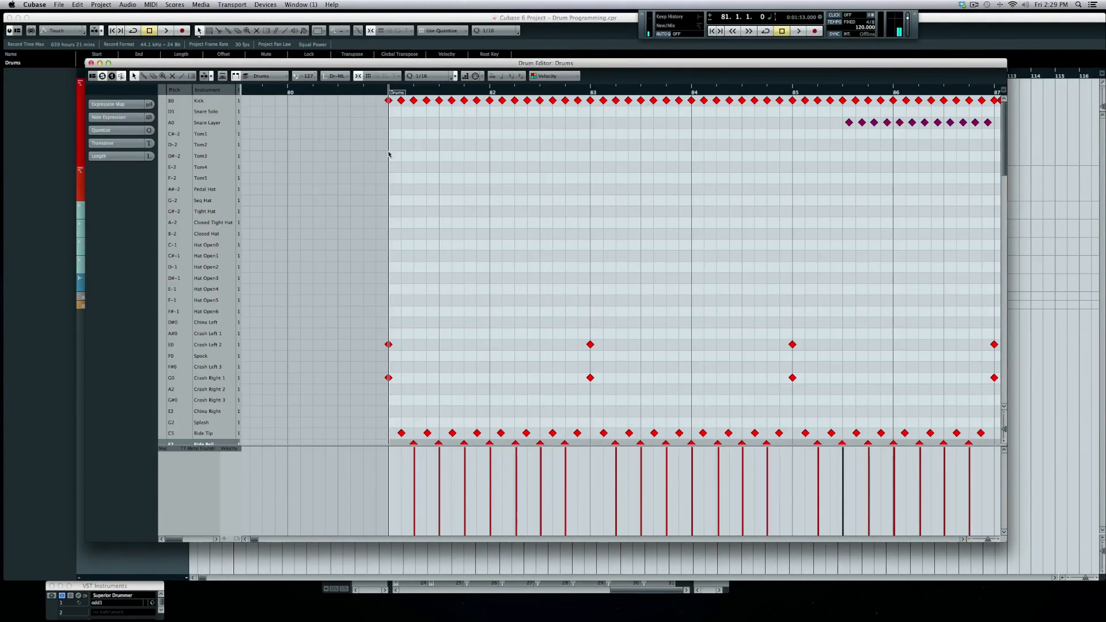
Quantize the Ride Tip and Ride Bell hits from bar 81 through bar 84 to the 1/16 grid and play them from bar 81.
{"action": "scroll", "coordinate": [403, 229], "scroll_direction": "down", "scroll_amount": 3}
{"action": "left_click_drag", "start_coordinate": [393, 416], "coordinate": [786, 377]}
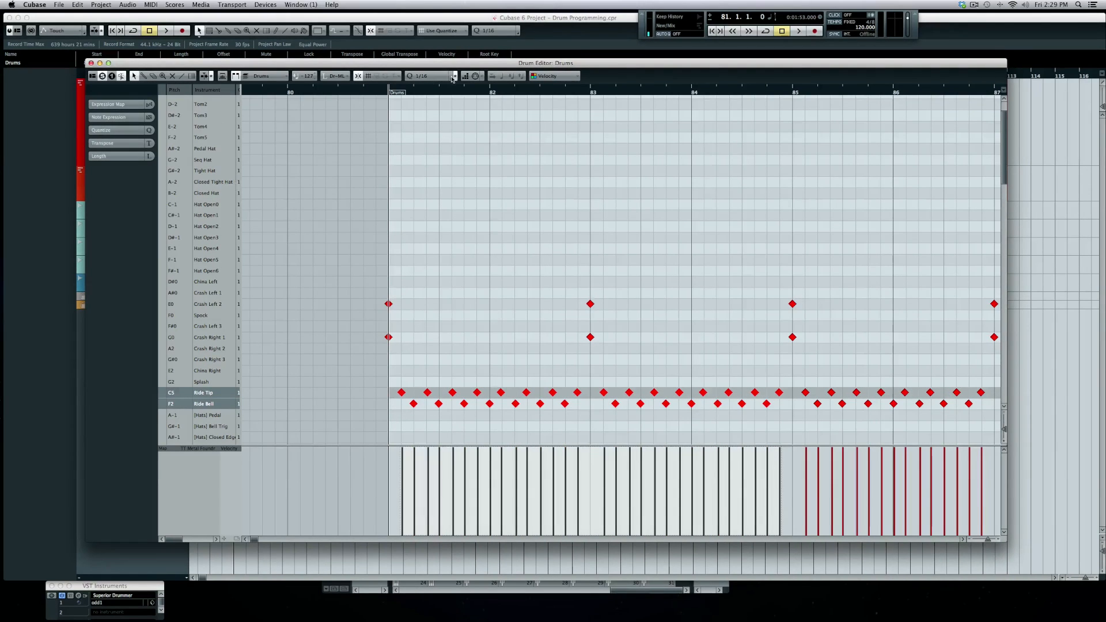
{"action": "left_click", "coordinate": [453, 78]}
{"action": "left_click", "coordinate": [124, 136]}
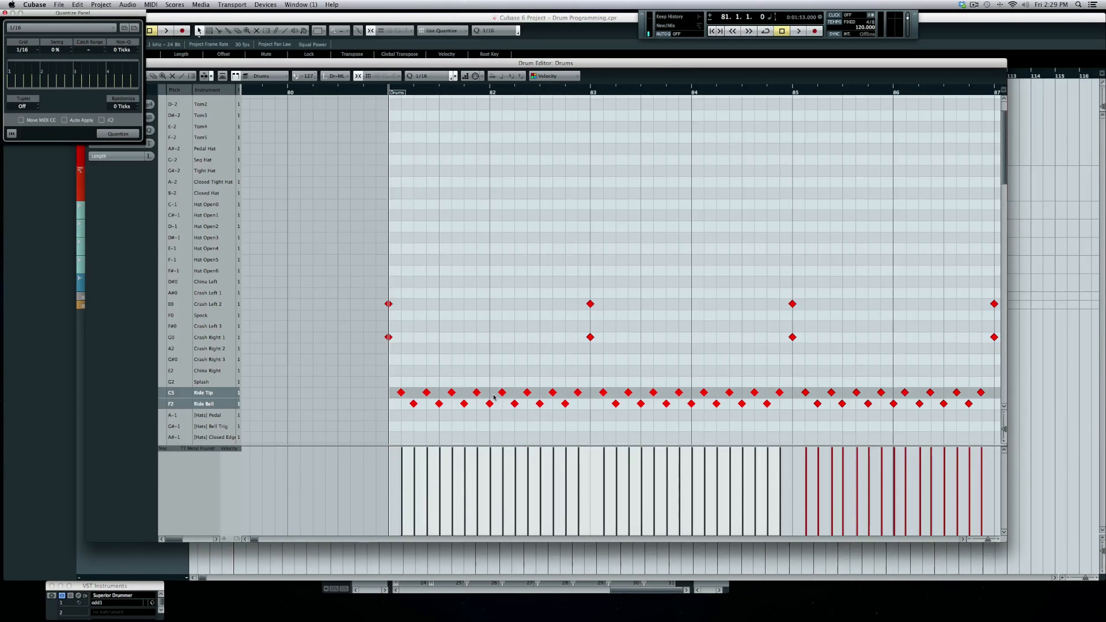
{"action": "key", "text": "space"}
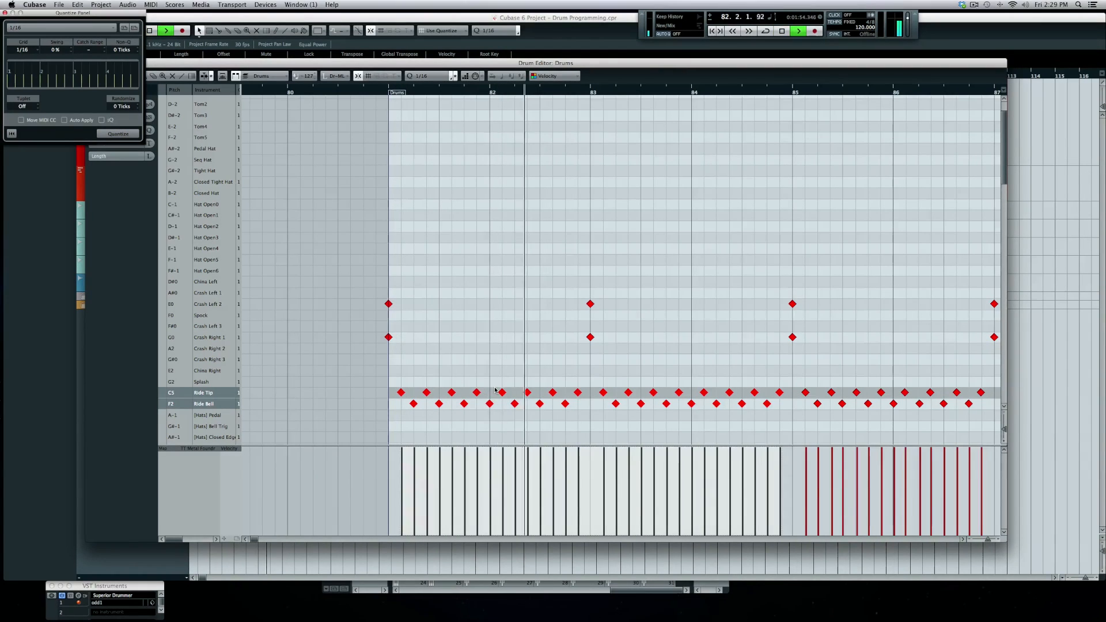
{"action": "key", "text": "space"}
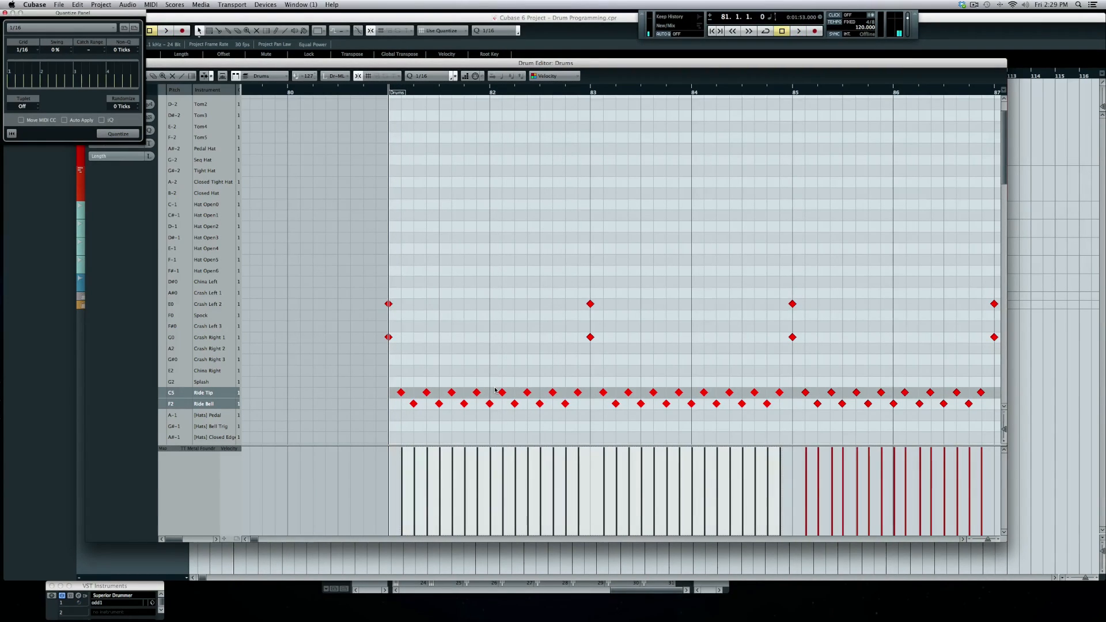
{"action": "key", "text": "space"}
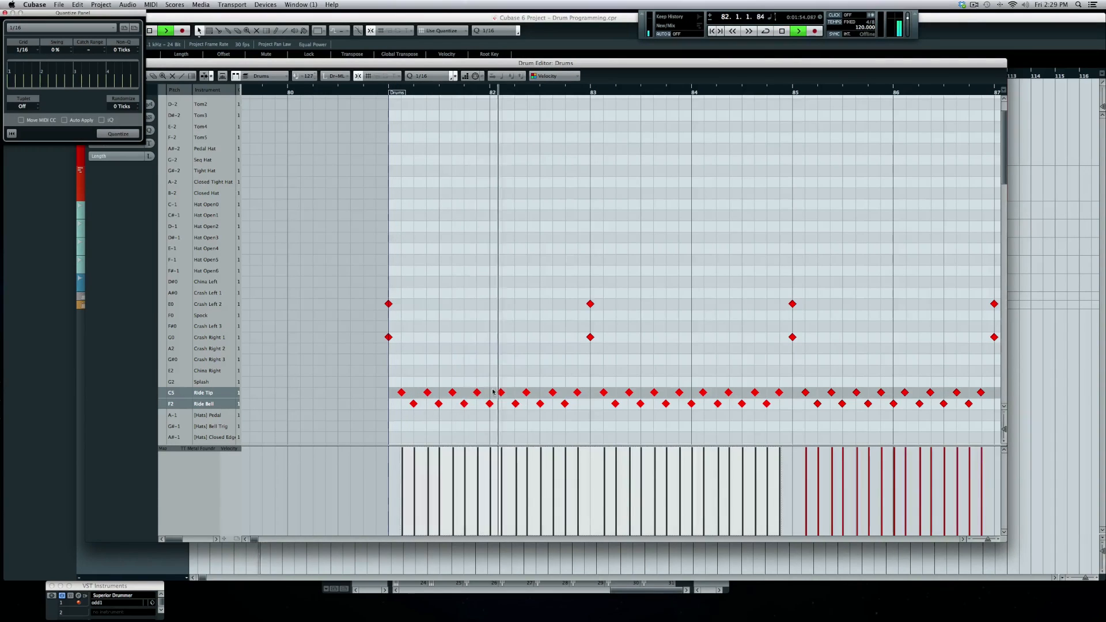
{"action": "key", "text": "space"}
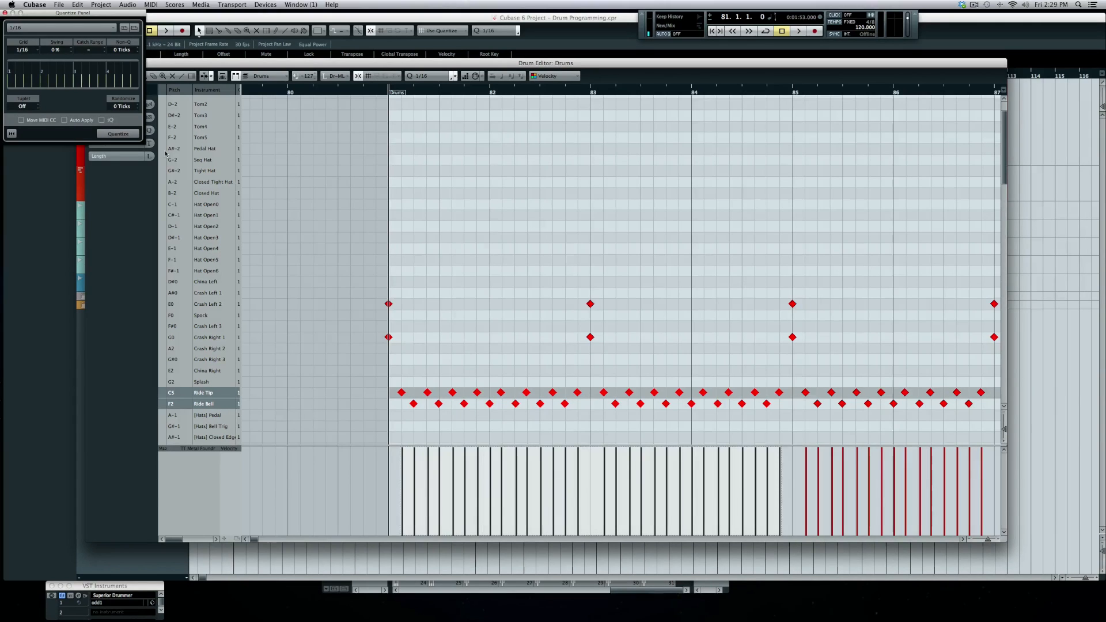
Set the quantize randomization to 4 ticks and apply it to the Ride Tip and Ride Bell hits of bars 81 through 84.
{"action": "left_click", "coordinate": [130, 134]}
{"action": "left_click_drag", "start_coordinate": [380, 413], "coordinate": [794, 384]}
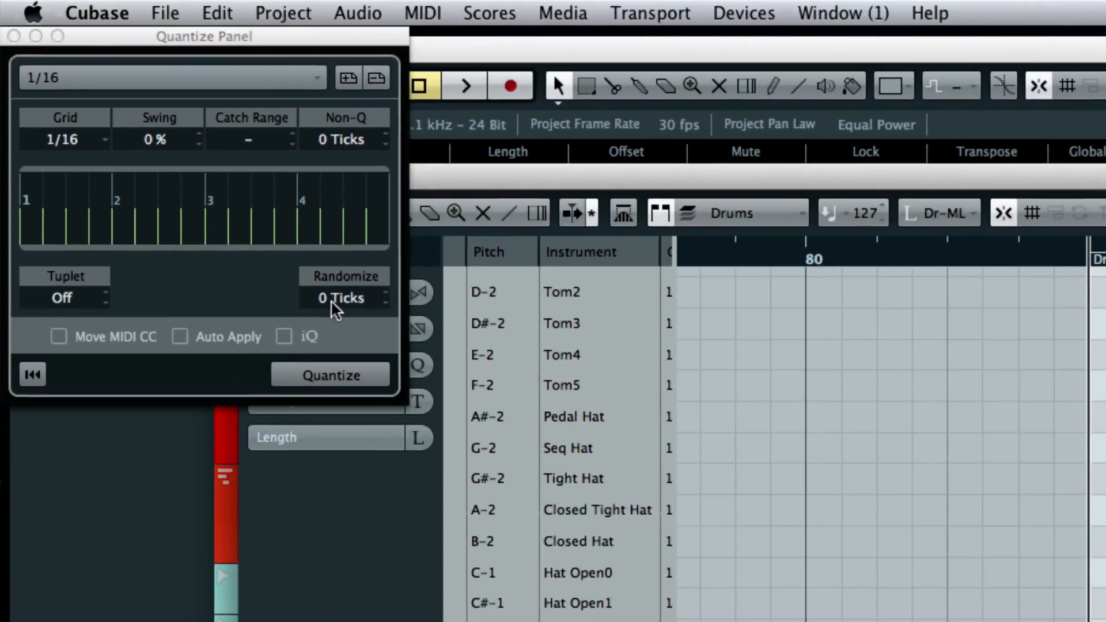
{"action": "left_click", "coordinate": [118, 107]}
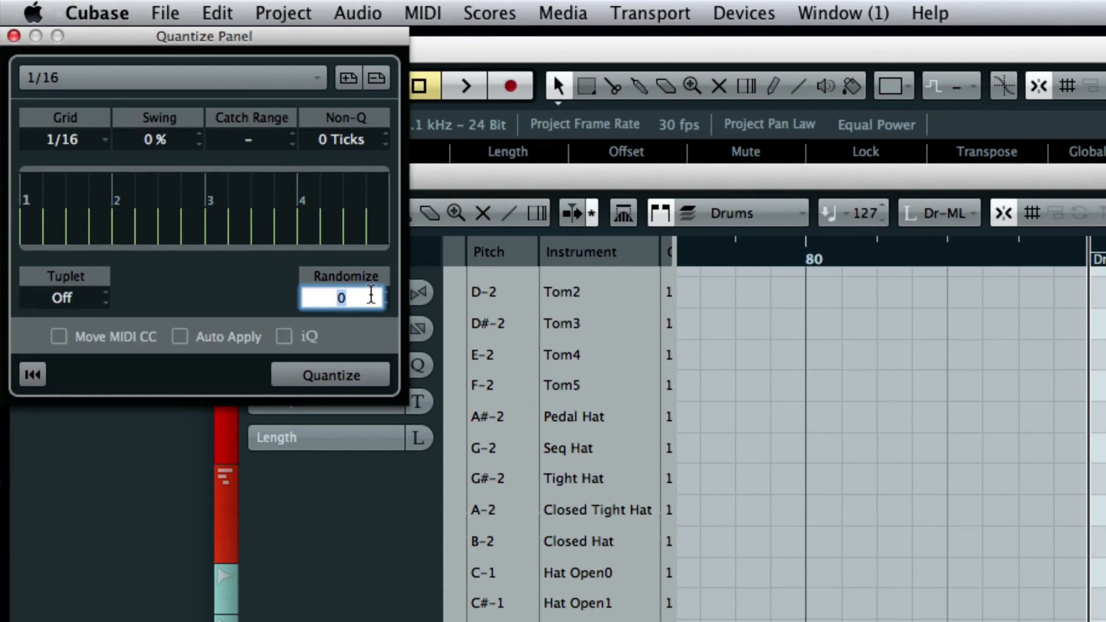
{"action": "type", "text": "4"}
{"action": "left_click", "coordinate": [331, 375]}
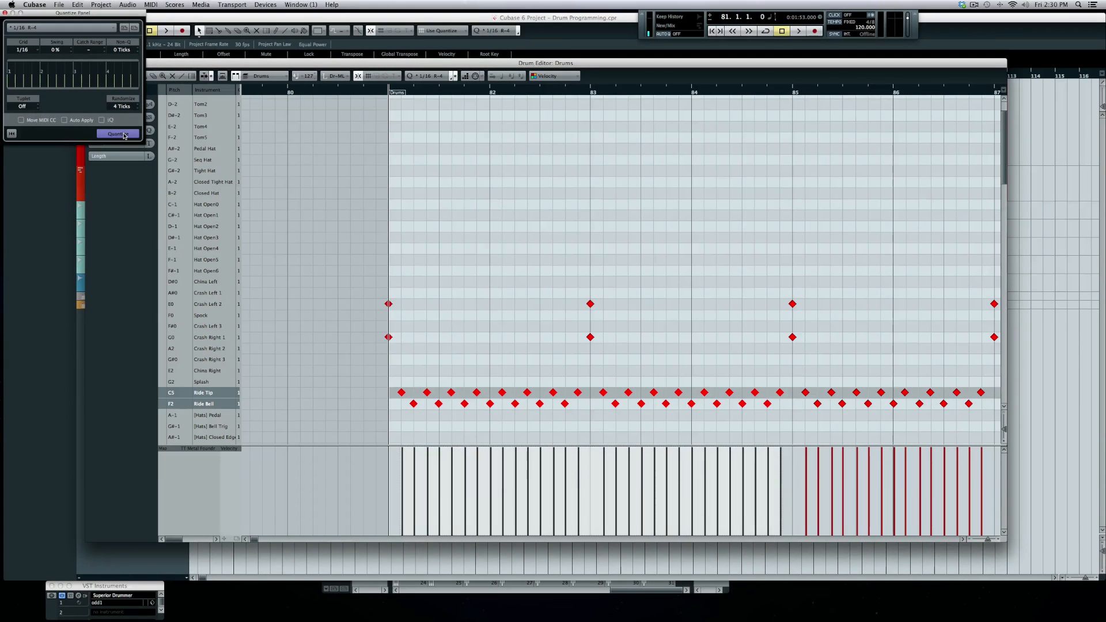
Reapply the randomized 1/16 quantize several times to the selected ride hits and play from bar 81.
{"action": "left_click", "coordinate": [124, 136]}
{"action": "left_click", "coordinate": [123, 137]}
{"action": "left_click", "coordinate": [124, 136]}
{"action": "left_click", "coordinate": [123, 136]}
{"action": "left_click", "coordinate": [124, 137]}
{"action": "left_click", "coordinate": [124, 136]}
{"action": "left_click", "coordinate": [124, 137]}
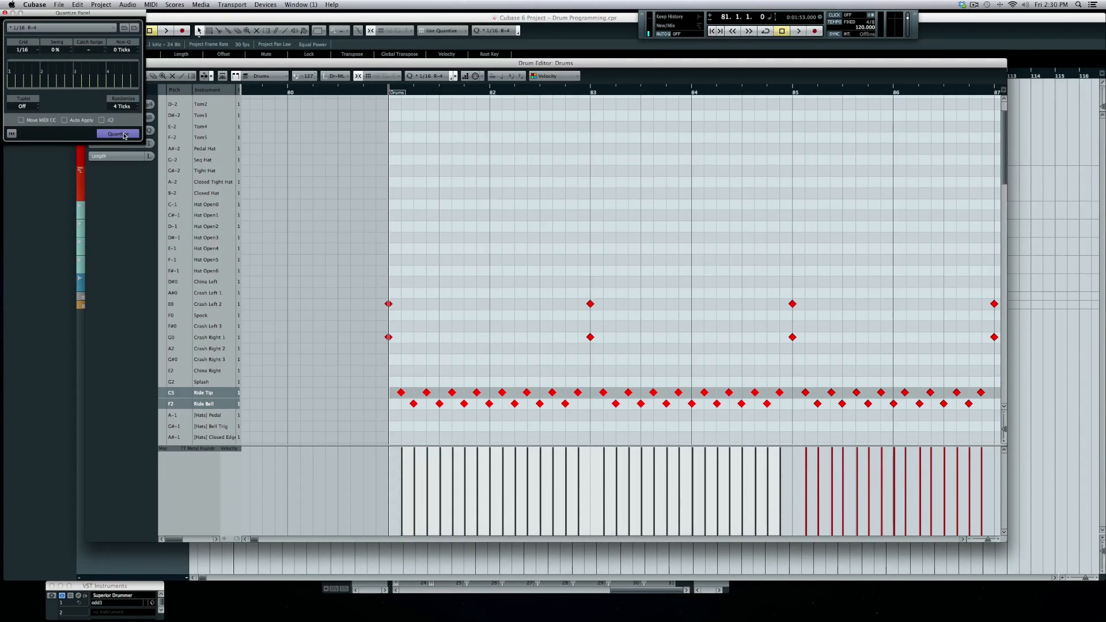
{"action": "key", "text": "space"}
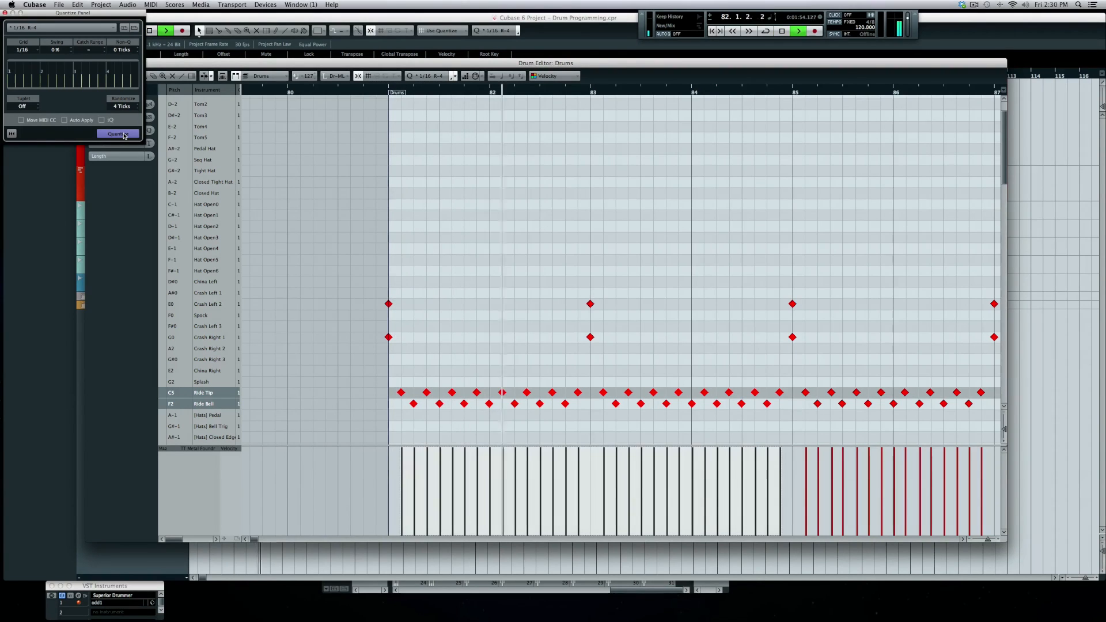
{"action": "key", "text": "space"}
{"action": "left_click", "coordinate": [124, 137]}
{"action": "key", "text": "space"}
Set the quantize randomization to 7 ticks, apply it to the selected ride hits and play from bar 81.
{"action": "left_click", "coordinate": [116, 106]}
{"action": "type", "text": "7"}
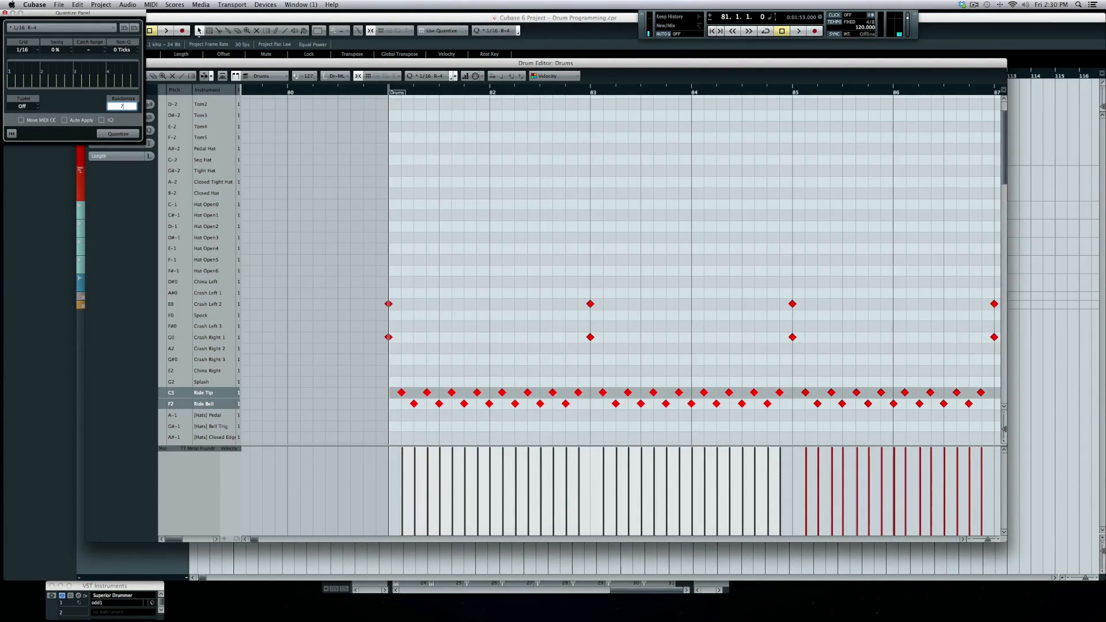
{"action": "left_click", "coordinate": [117, 133]}
{"action": "key", "text": "space"}
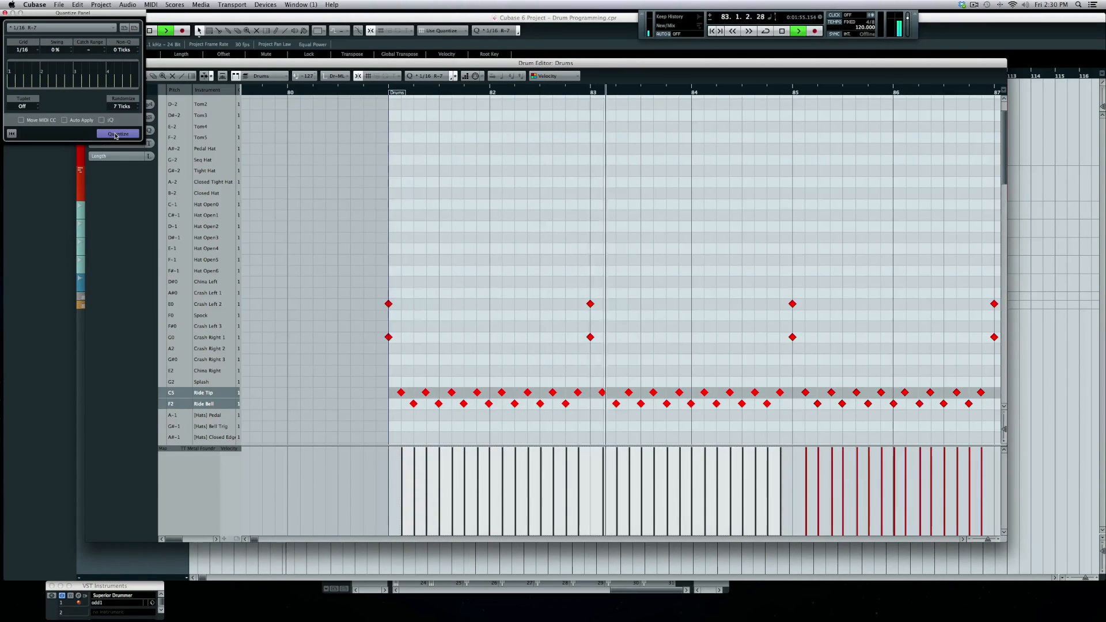
{"action": "key", "text": "space"}
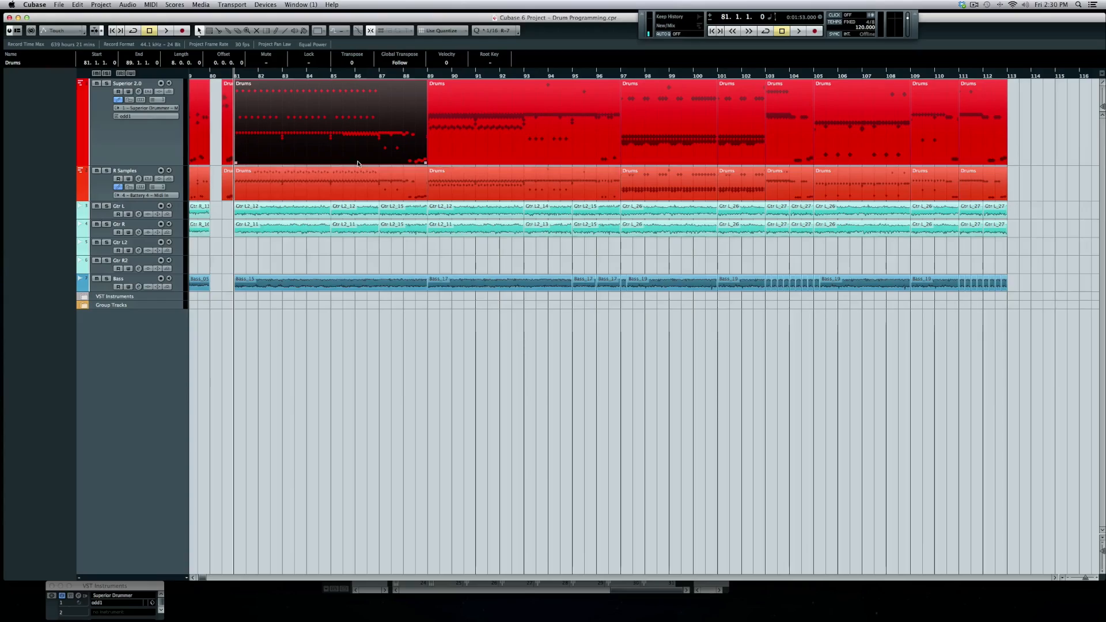
Cue bar 105, select the Drums part that starts there and play it.
{"action": "scroll", "coordinate": [414, 122], "scroll_direction": "right", "scroll_amount": 3}
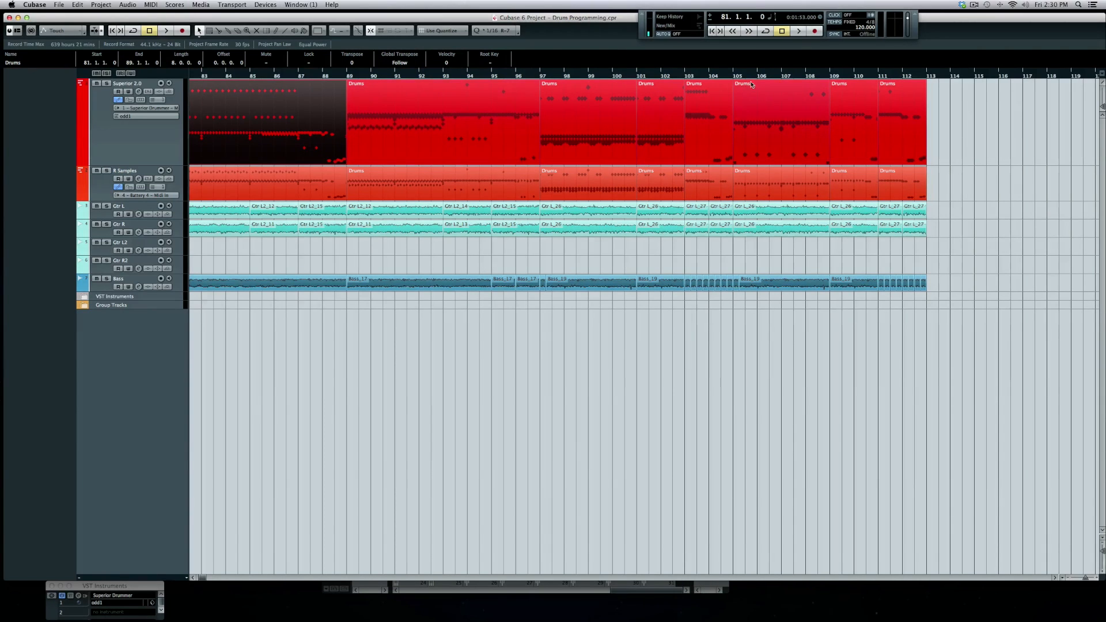
{"action": "left_click", "coordinate": [737, 77]}
{"action": "left_click", "coordinate": [754, 116]}
{"action": "key", "text": "space"}
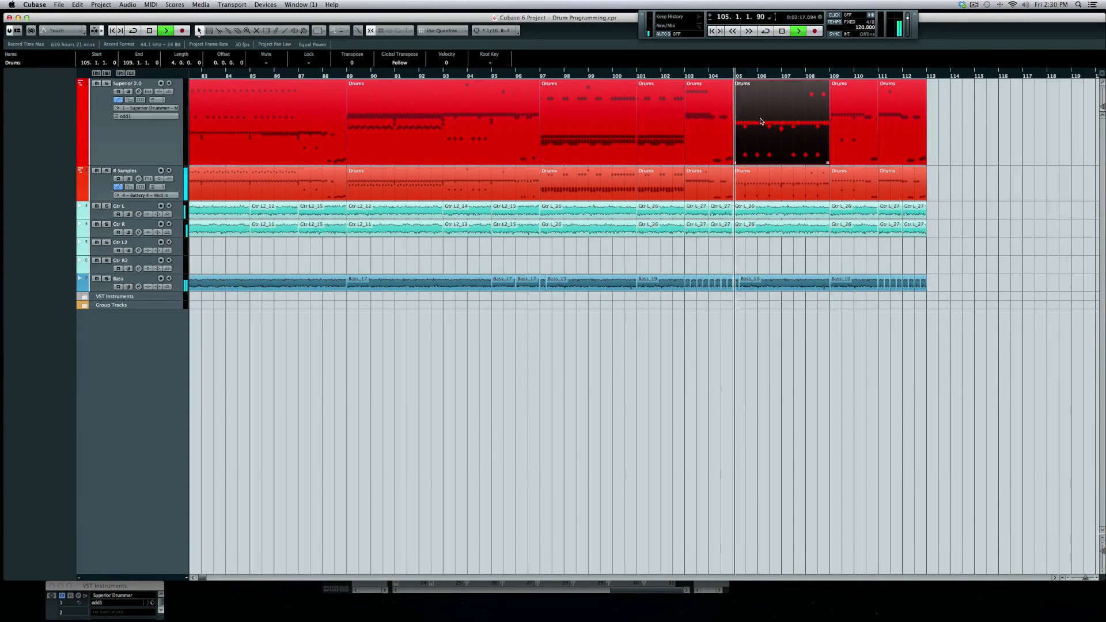
Cue bar 97, open the Drums part that starts there and examine the Snare Layer hit timing against the grid in bar 99.
{"action": "left_click", "coordinate": [540, 75]}
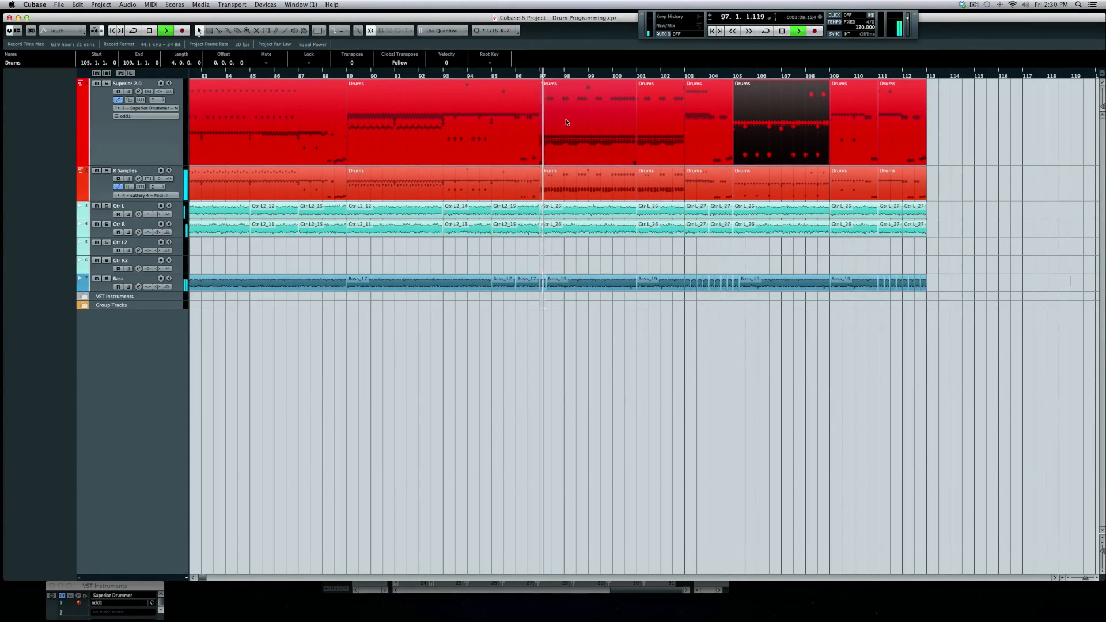
{"action": "double_click", "coordinate": [566, 124]}
{"action": "left_click_drag", "start_coordinate": [289, 131], "coordinate": [612, 117]}
{"action": "left_click_drag", "start_coordinate": [539, 92], "coordinate": [540, 132]}
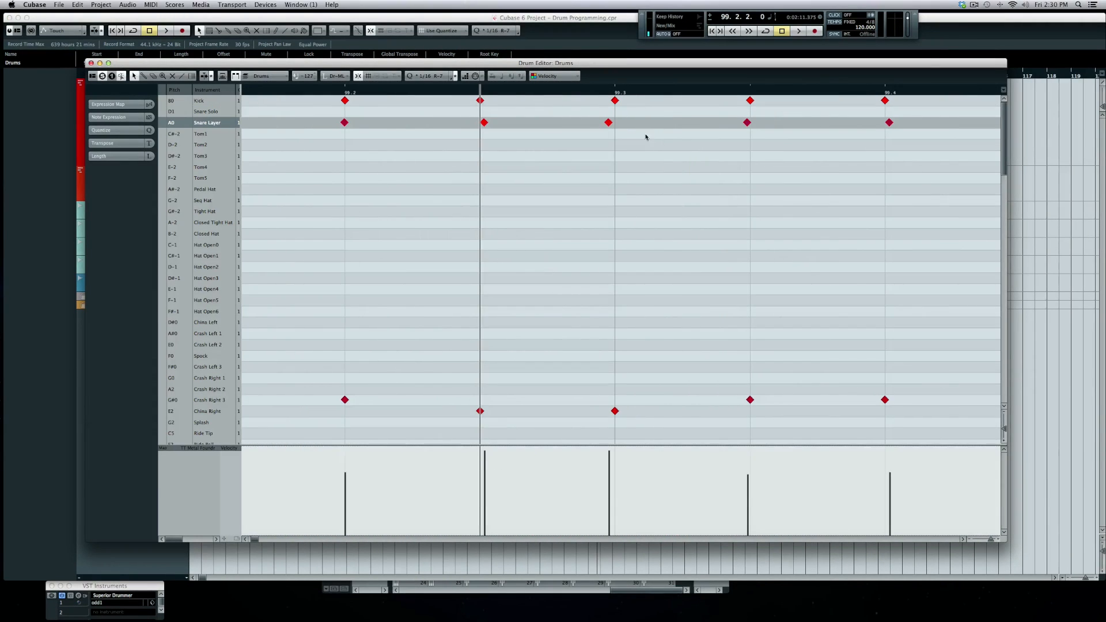
{"action": "left_click_drag", "start_coordinate": [581, 94], "coordinate": [581, 73]}
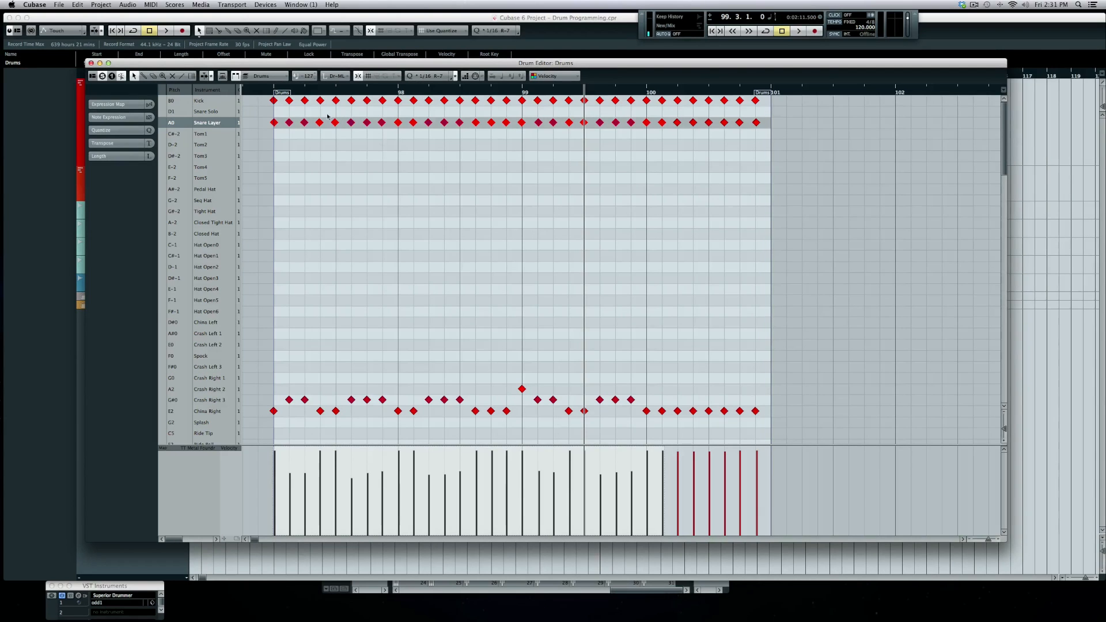
Play the blast beat from bar 97 with its existing snare timing.
{"action": "left_click", "coordinate": [271, 91]}
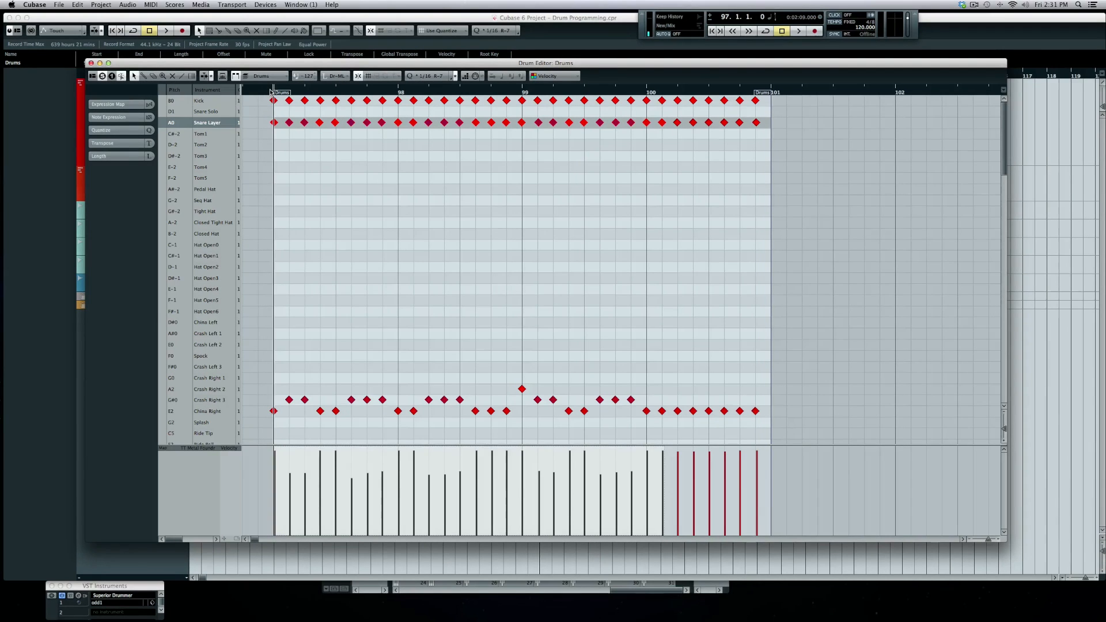
{"action": "key", "text": "space"}
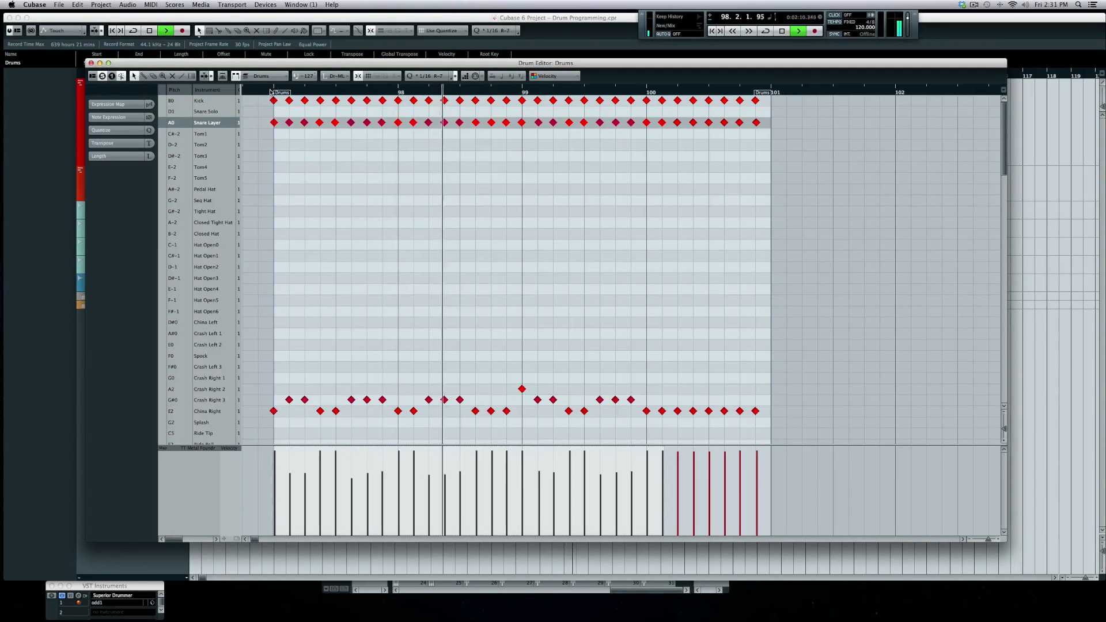
{"action": "key", "text": "space"}
Quantize all Snare Layer hits from bar 97 through bar 100 to 1/16 with randomization at 0 ticks.
{"action": "left_click_drag", "start_coordinate": [261, 136], "coordinate": [808, 119]}
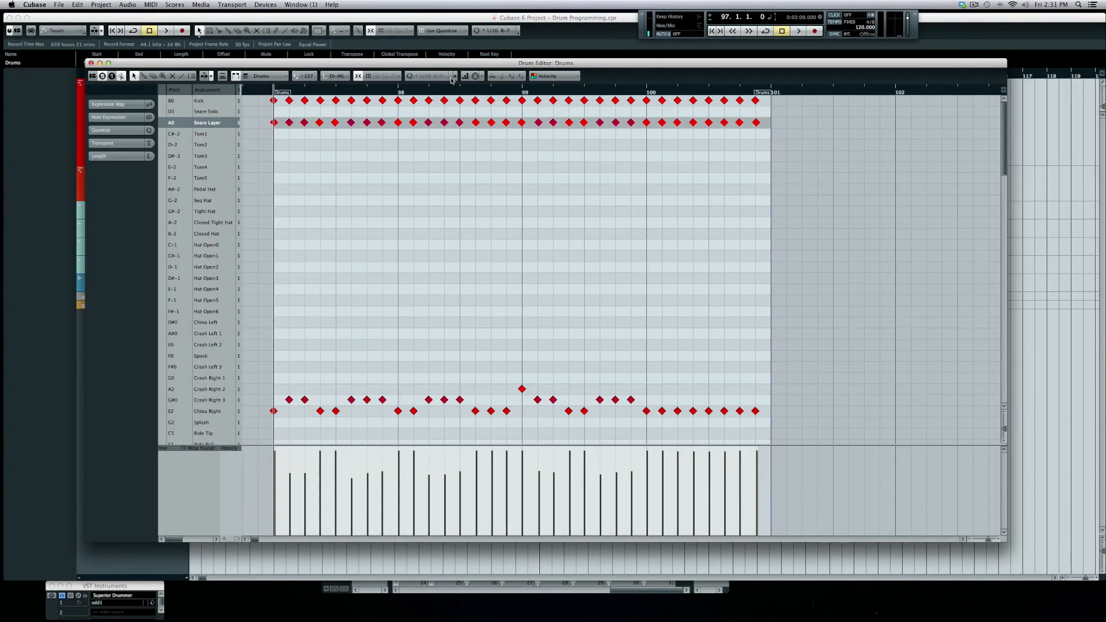
{"action": "left_click", "coordinate": [453, 78]}
{"action": "left_click", "coordinate": [118, 106]}
{"action": "left_click", "coordinate": [119, 136]}
Play the quantized snares from bar 97, and close the Quantize Panel and the Drum Editor.
{"action": "key", "text": "space"}
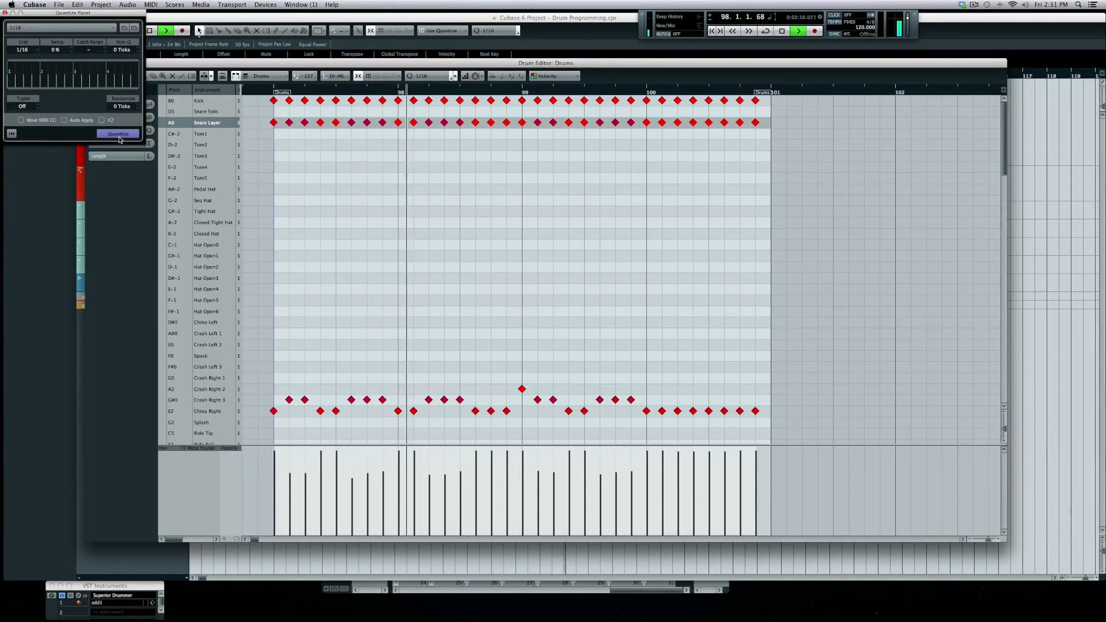
{"action": "key", "text": "space"}
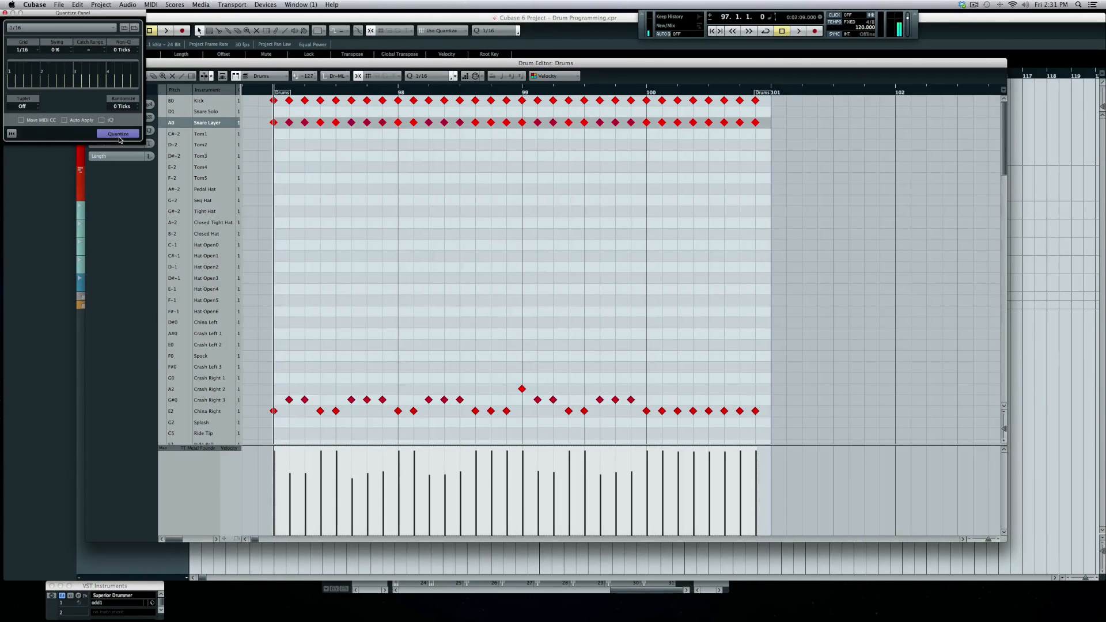
{"action": "key", "text": "space"}
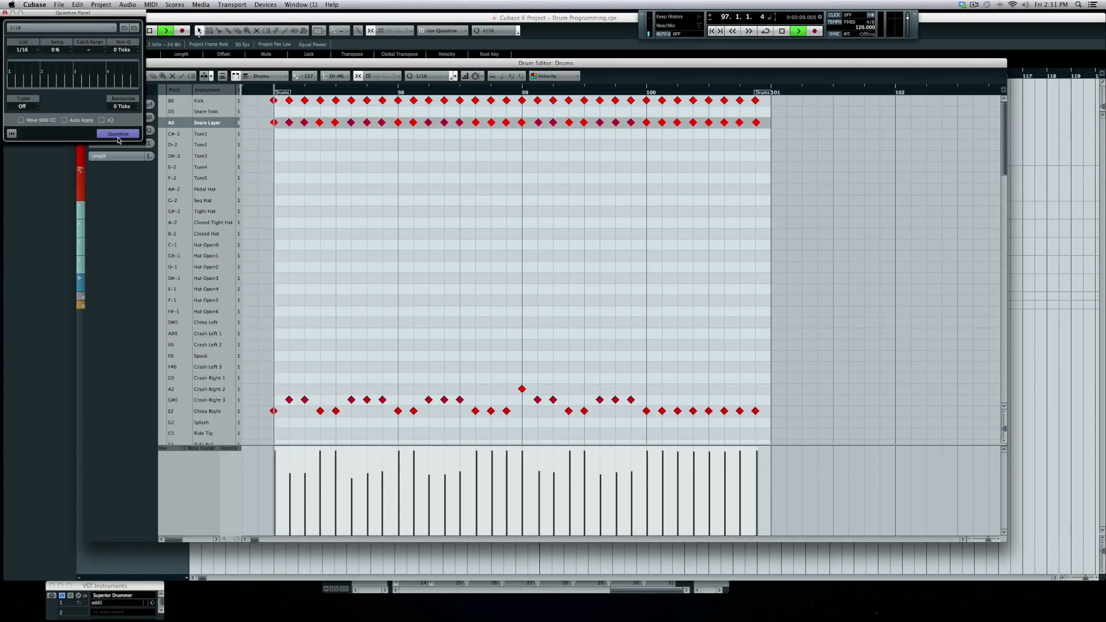
{"action": "key", "text": "space"}
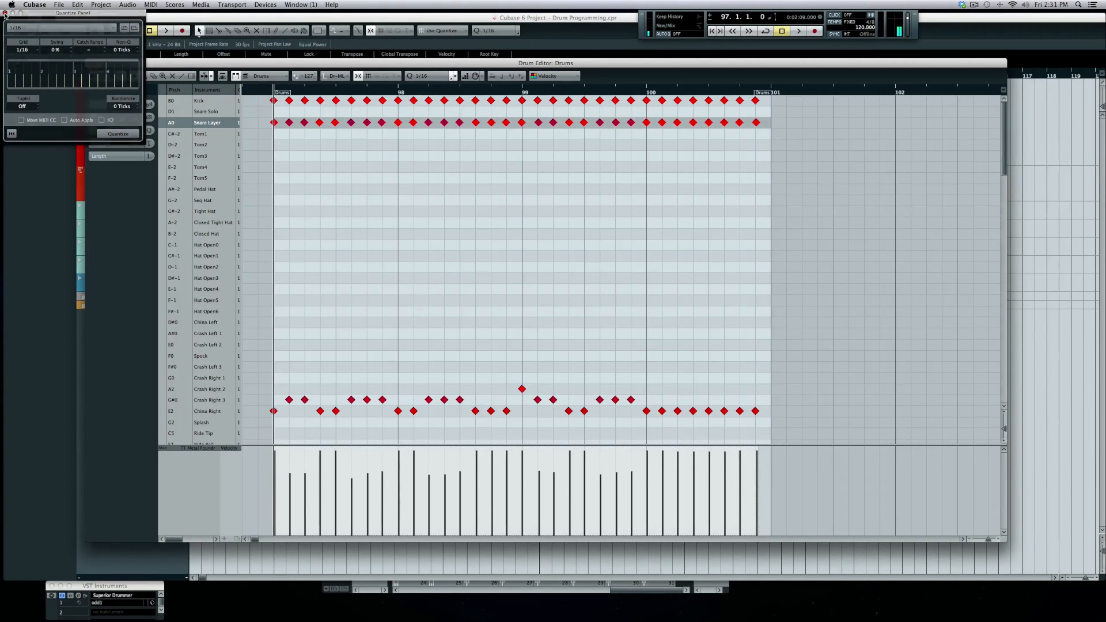
{"action": "left_click", "coordinate": [5, 13]}
{"action": "left_click", "coordinate": [91, 64]}
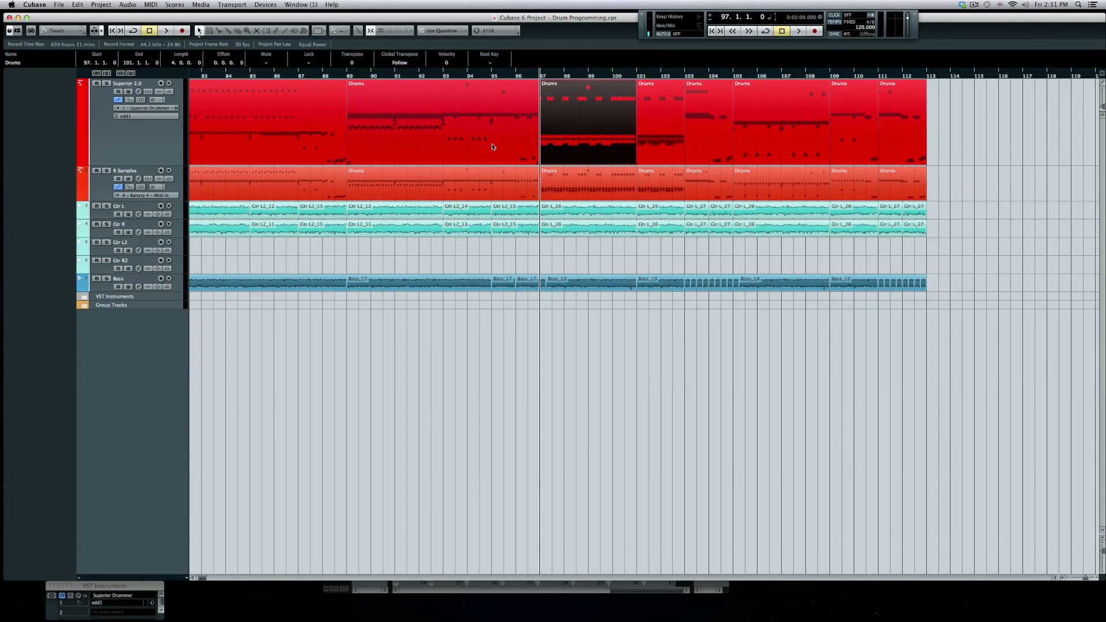
Open the Drums part that starts at bar 81 and examine the remaining Snare Layer hits in bars 85 and 86.
{"action": "scroll", "coordinate": [442, 125], "scroll_direction": "left", "scroll_amount": 5}
{"action": "double_click", "coordinate": [446, 82]}
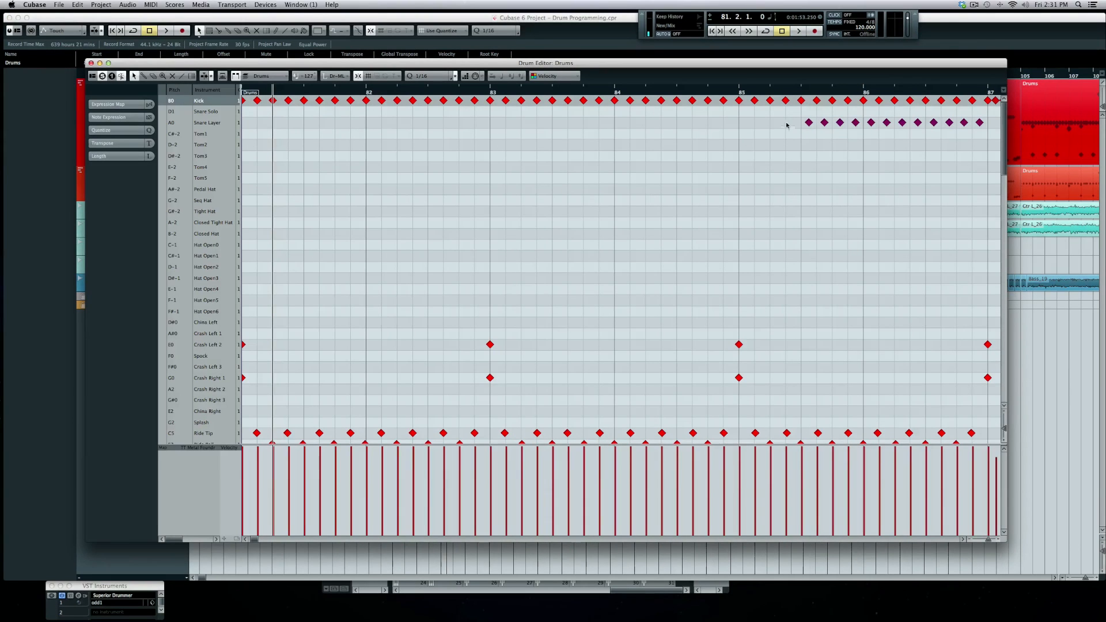
{"action": "left_click", "coordinate": [809, 123]}
{"action": "left_click_drag", "start_coordinate": [799, 132], "coordinate": [730, 154]}
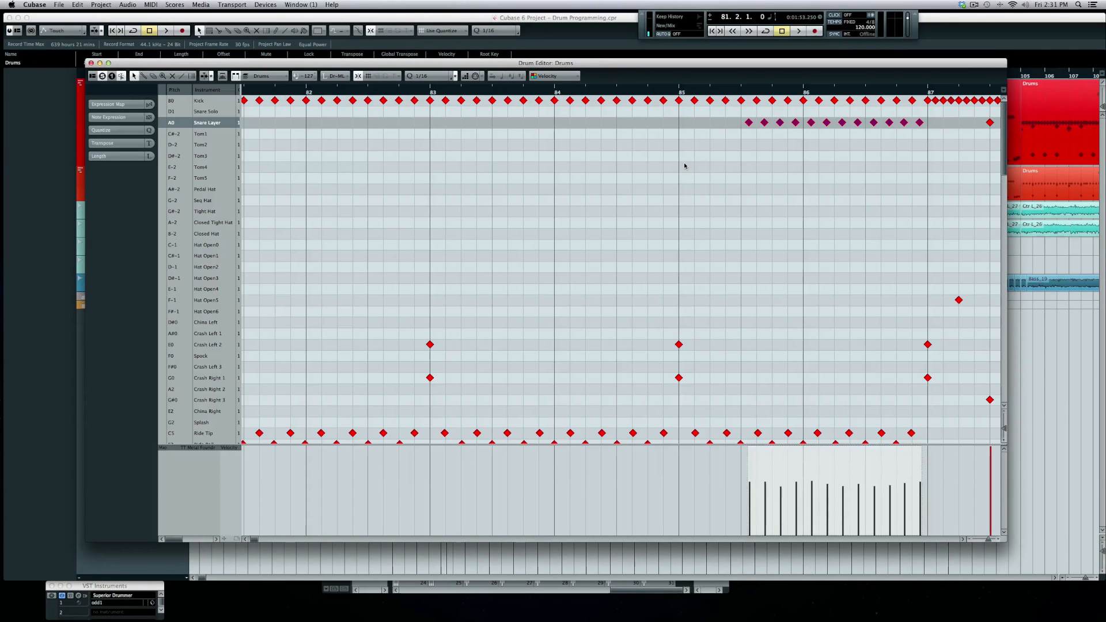
{"action": "scroll", "coordinate": [684, 166], "scroll_direction": "left", "scroll_amount": 1}
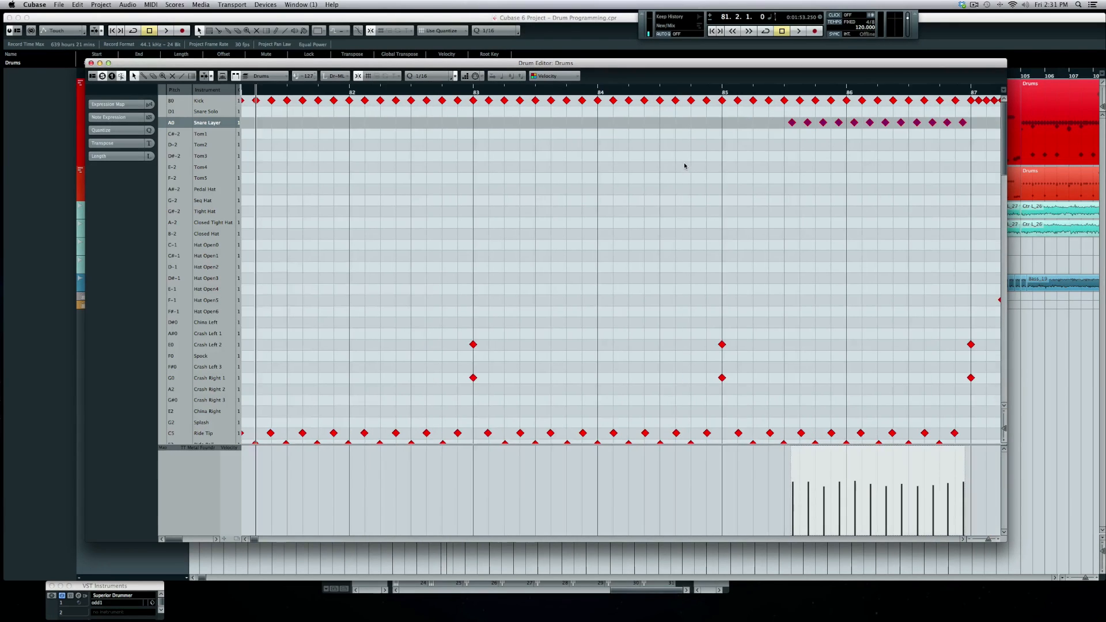
{"action": "scroll", "coordinate": [662, 164], "scroll_direction": "left", "scroll_amount": 2}
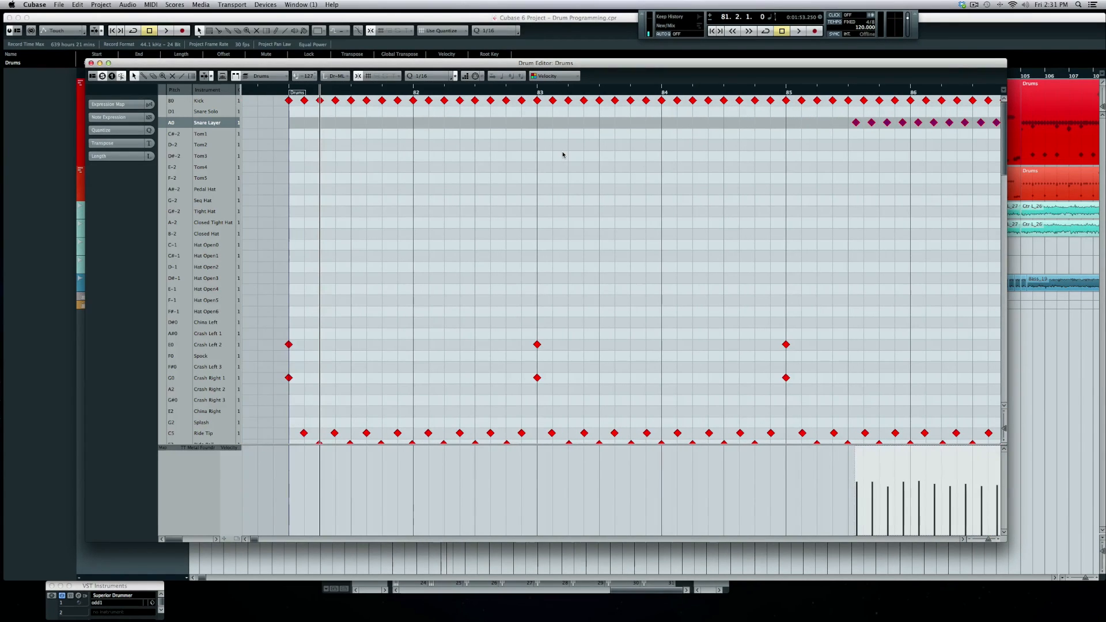
Draw evenly spaced Snare Layer hits on the 1/16 grid from bar 81 to about the middle of bar 85.
{"action": "left_click", "coordinate": [432, 76]}
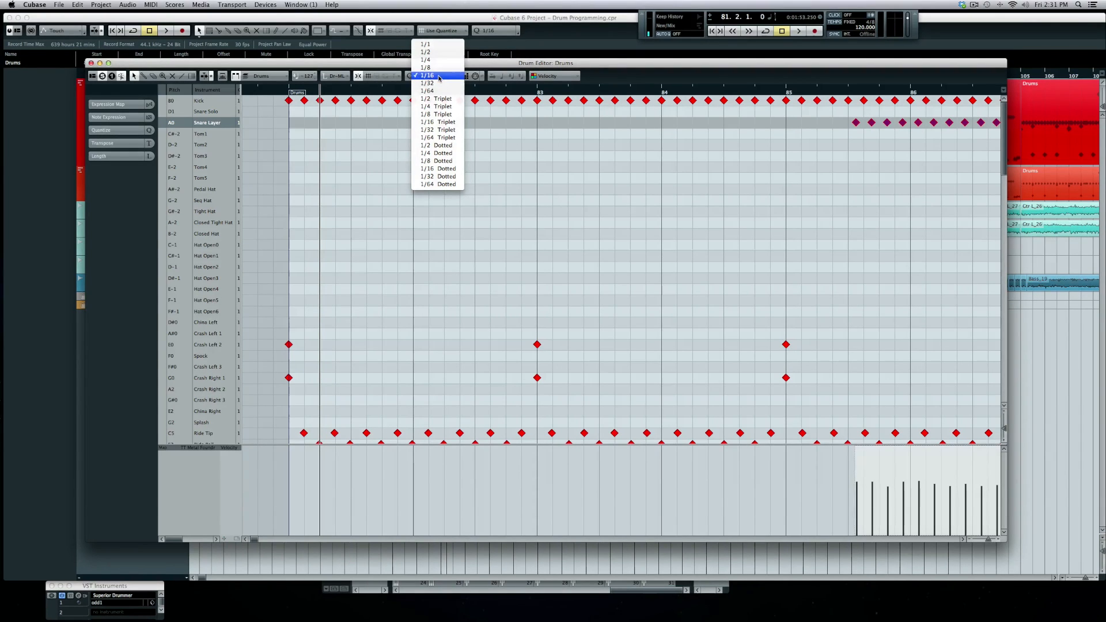
{"action": "left_click", "coordinate": [436, 76]}
{"action": "key", "text": "8"}
{"action": "left_click_drag", "start_coordinate": [288, 123], "coordinate": [833, 132]}
Set the quantize value to 1/32 and shift the newly drawn Snare Layer hits one 1/32 later.
{"action": "left_click", "coordinate": [436, 76]}
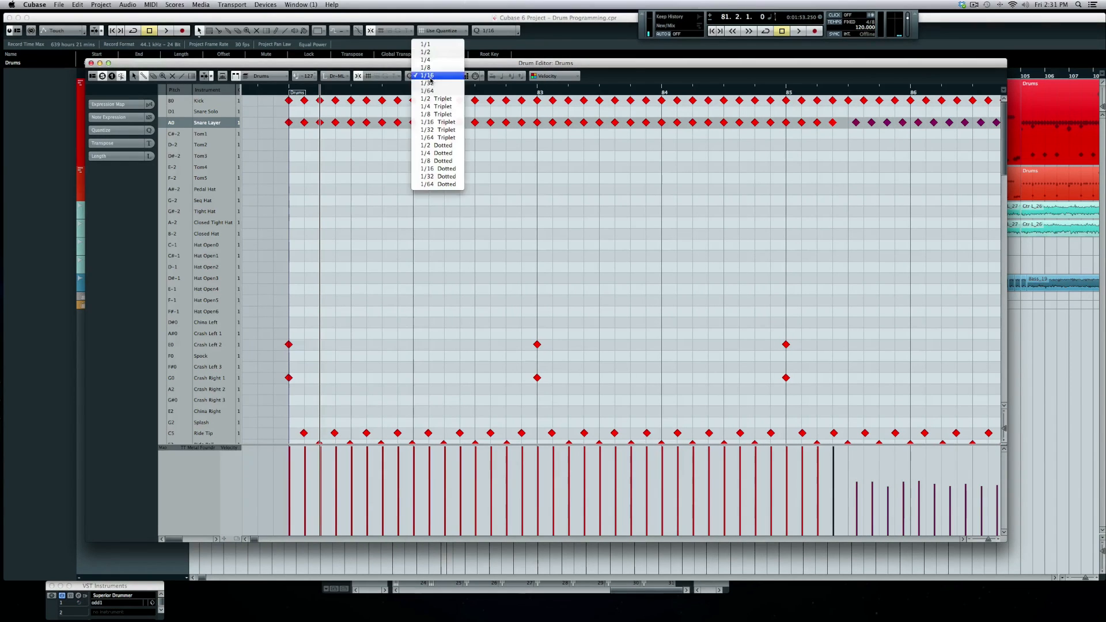
{"action": "left_click", "coordinate": [443, 84]}
{"action": "left_click_drag", "start_coordinate": [279, 133], "coordinate": [842, 122]}
Lower the velocities of the shifted Snare Layer hits to about those of the following hits, play the groove and close the Drum Editor.
{"action": "left_click_drag", "start_coordinate": [573, 447], "coordinate": [573, 480]}
{"action": "key", "text": "space"}
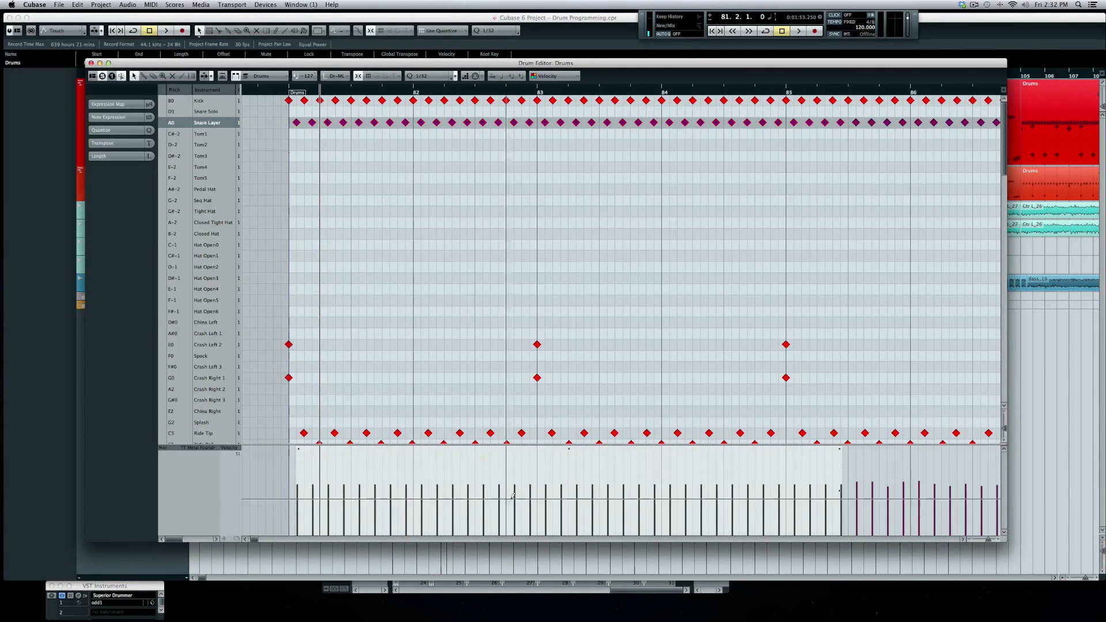
{"action": "key", "text": "space"}
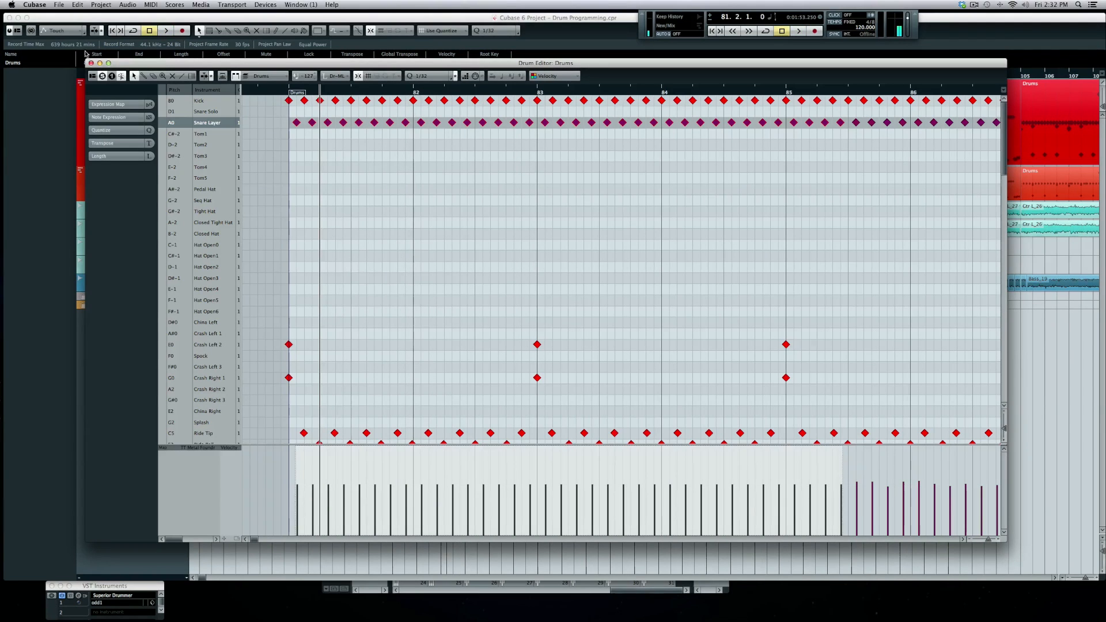
{"action": "left_click", "coordinate": [91, 63]}
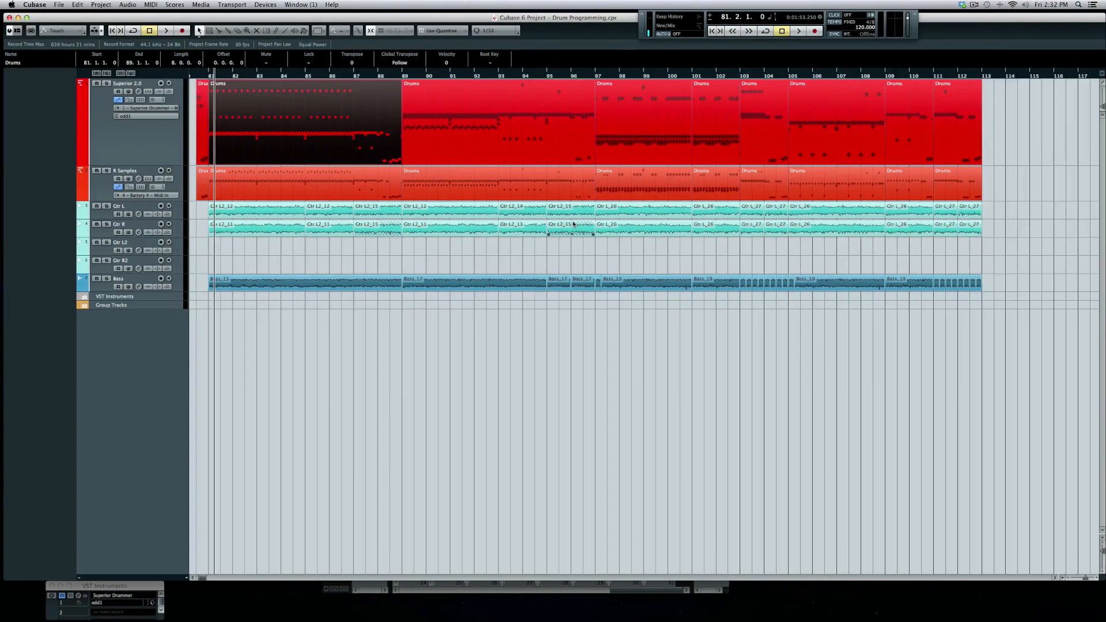